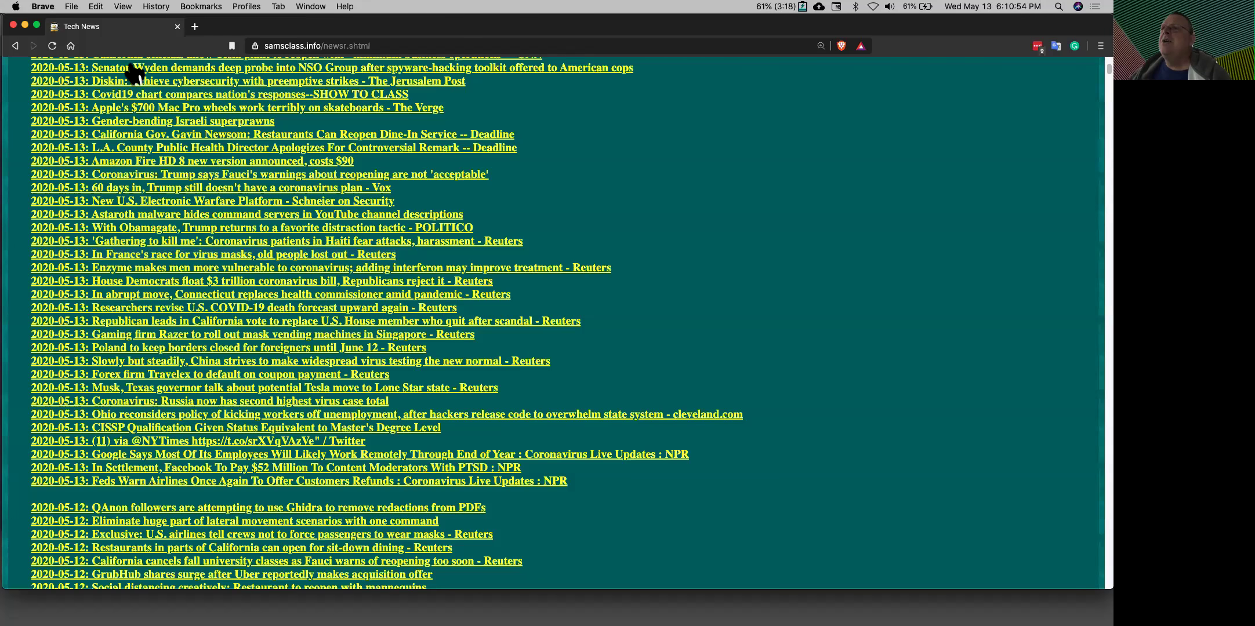
Return to the samsclass.info home page, scroll through it, and bring up the Sam's Classes link options.
click(70, 47)
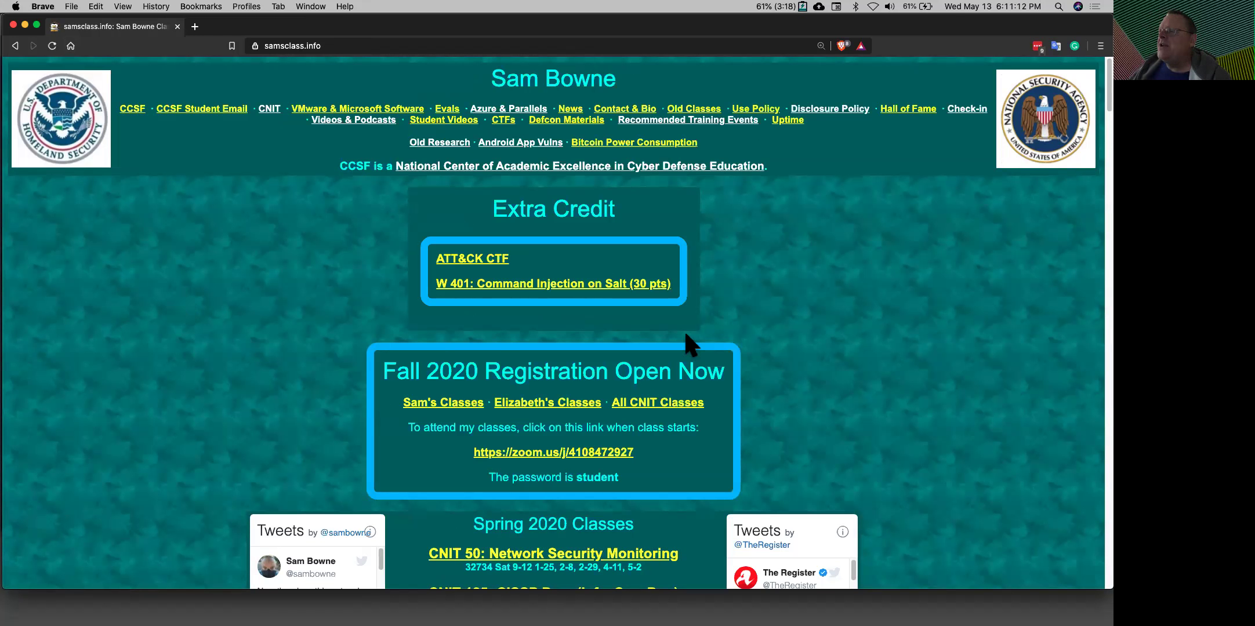
drag(1095, 84, 1094, 183)
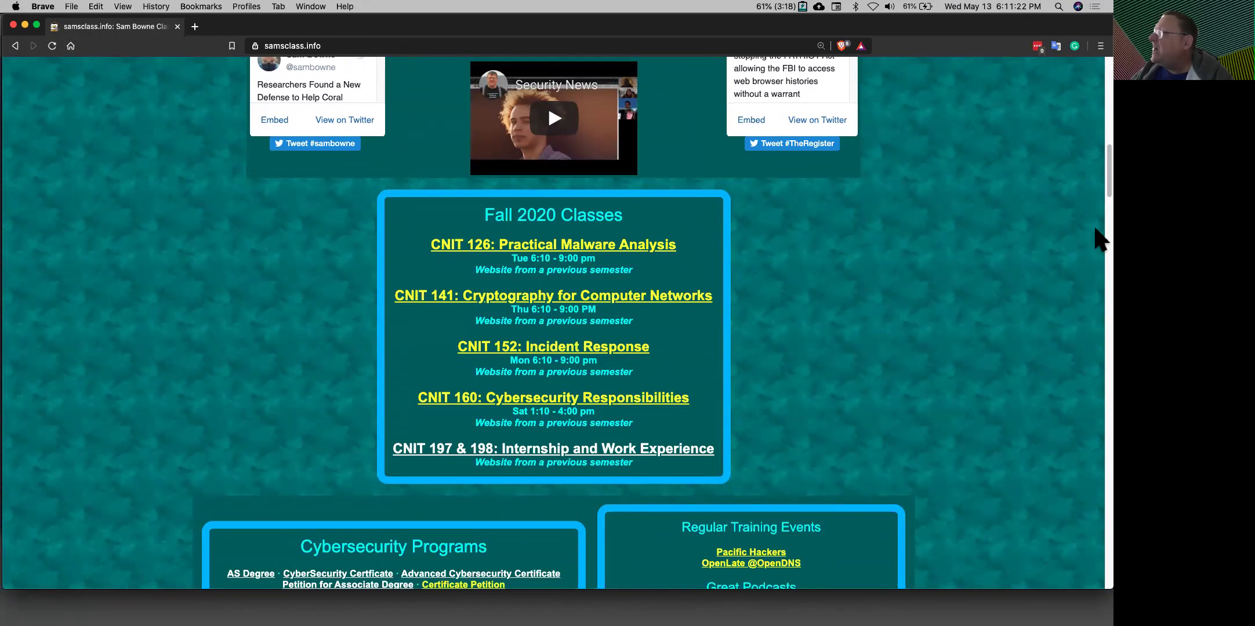
drag(1101, 187, 1101, 124)
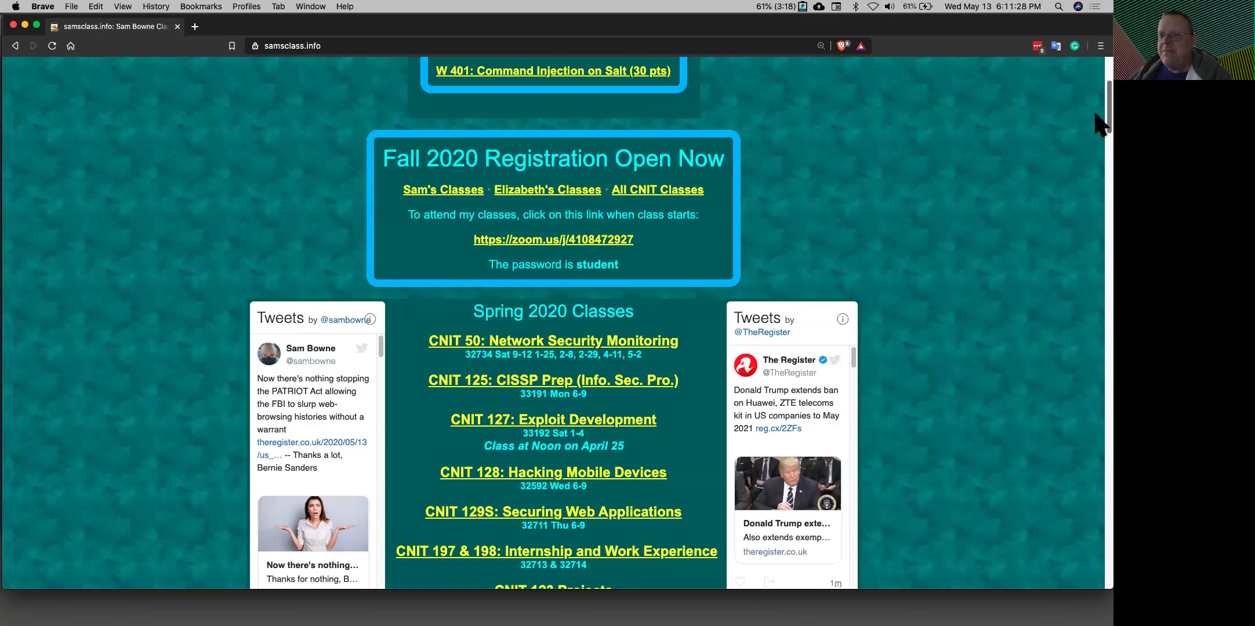
scroll(1096, 116, up, 3)
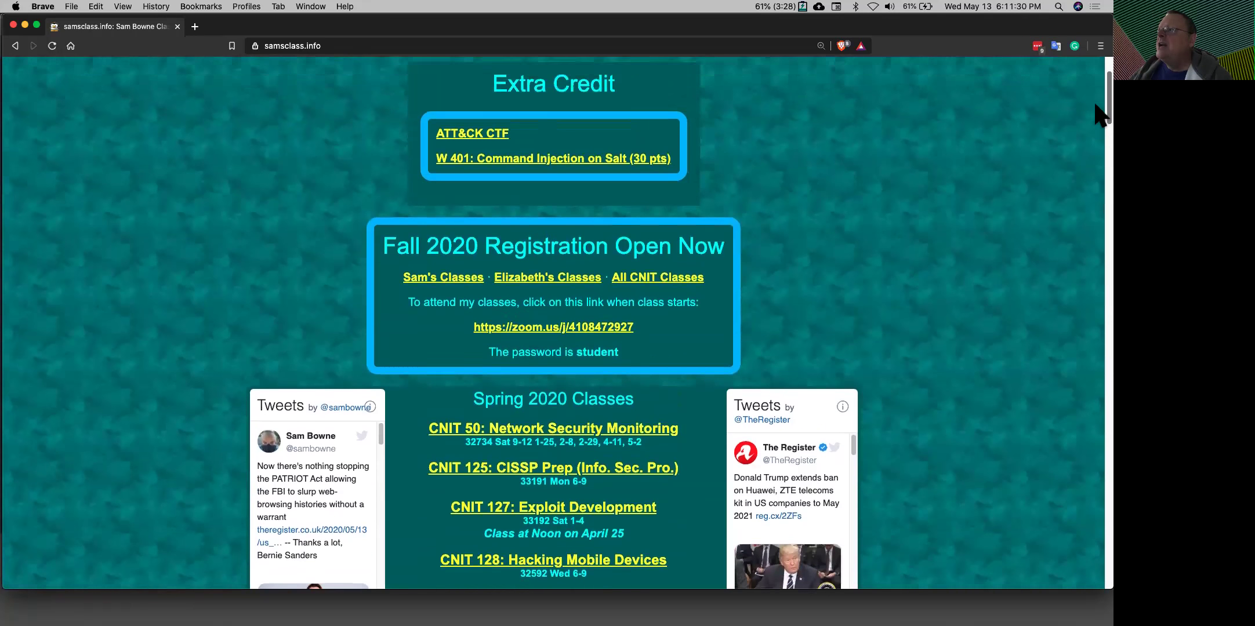
right_click(434, 262)
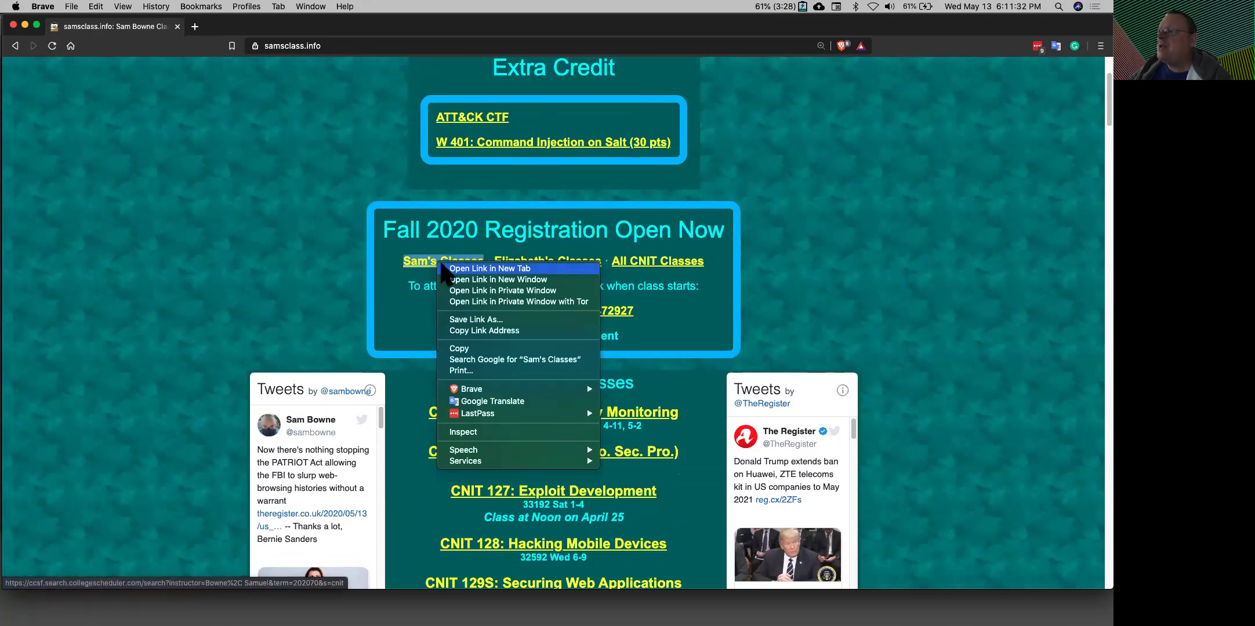
Open the class listing in a new Course Search tab, reload it, and expand CNIT 141, 198 and 126.
click(458, 266)
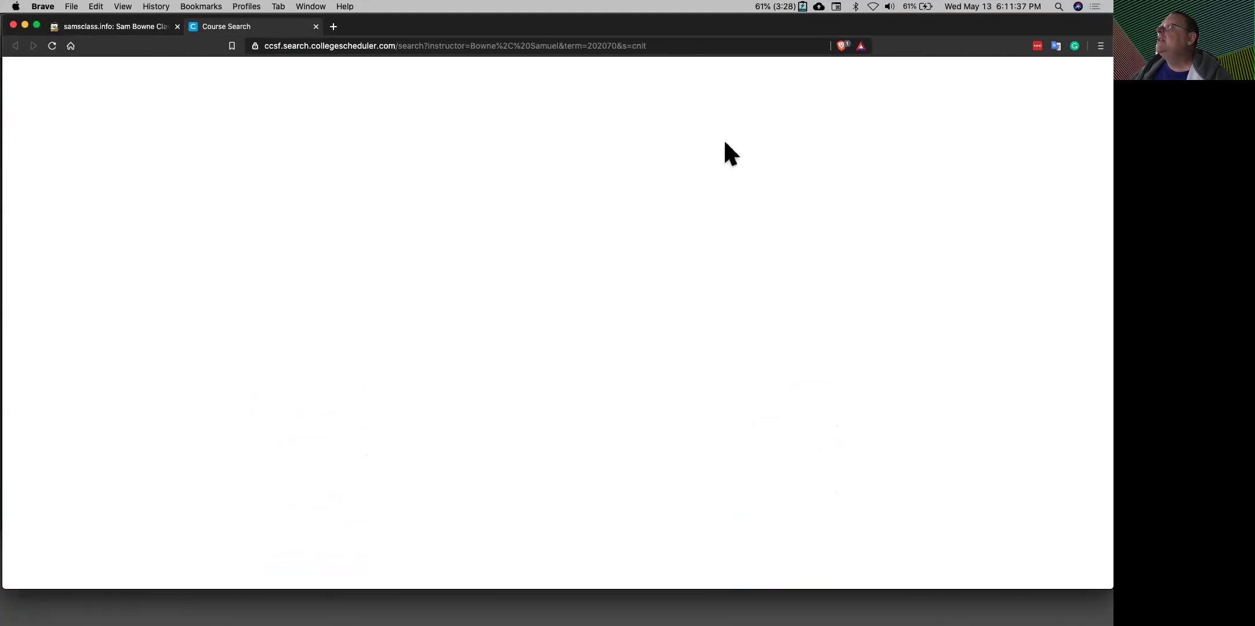
click(52, 46)
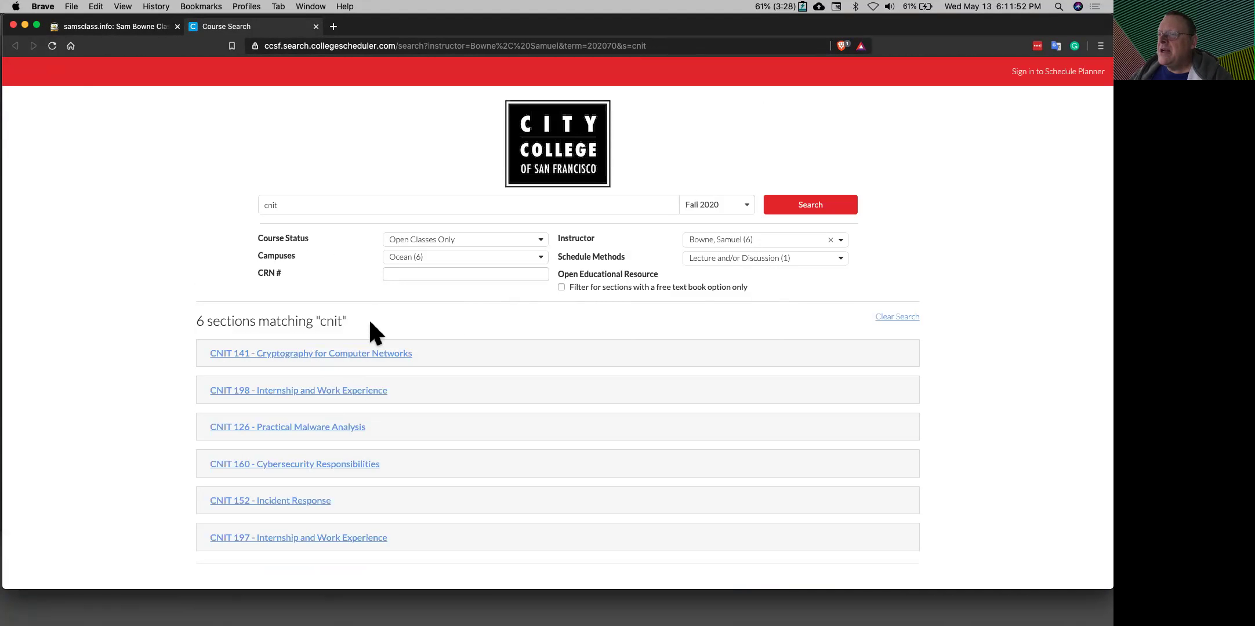
click(386, 357)
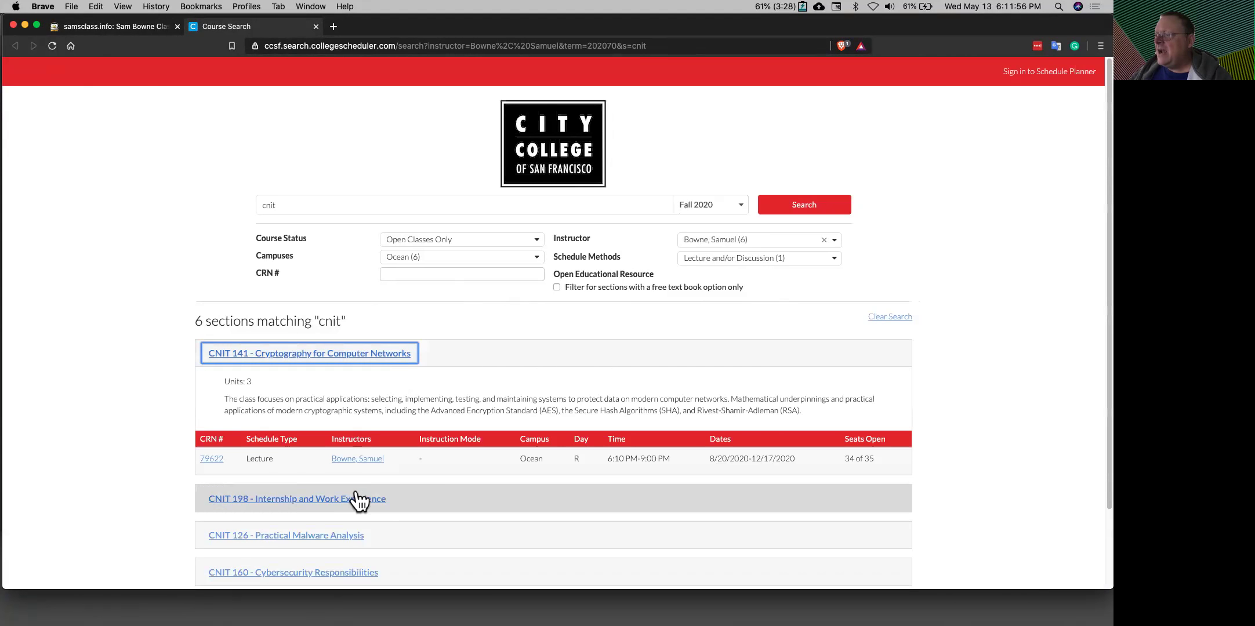
click(356, 500)
scroll(435, 445, down, 3)
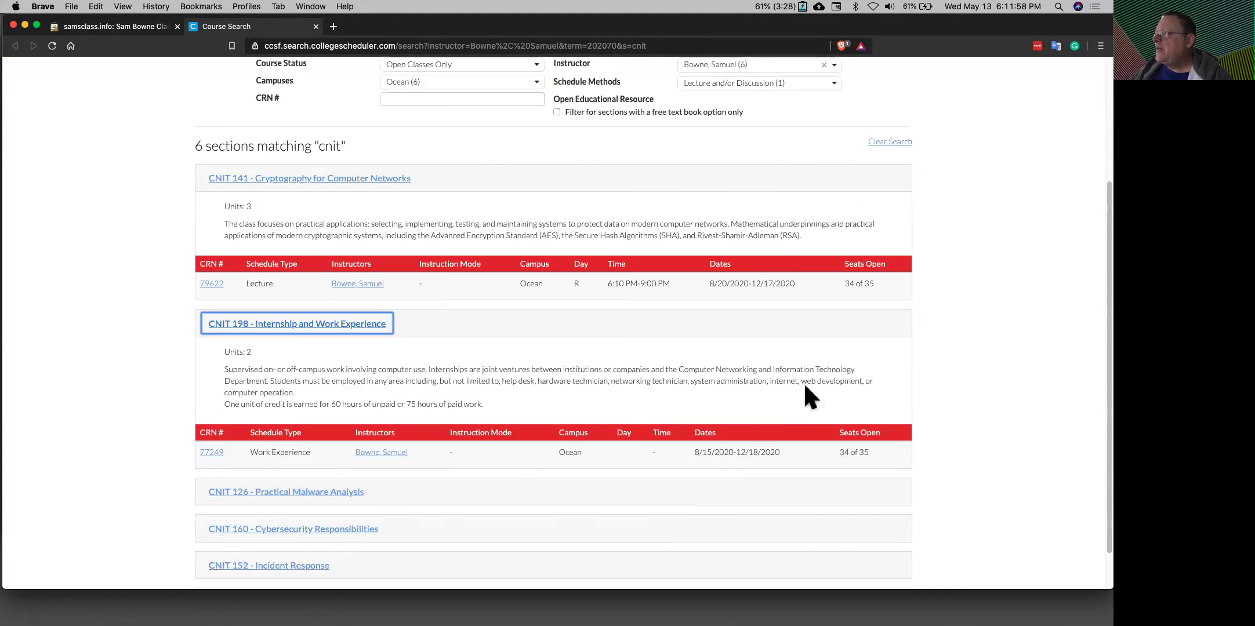
click(317, 493)
Look over the Fall 2020 CNIT sections and go back to the samsclass.info home page.
scroll(637, 488, down, 3)
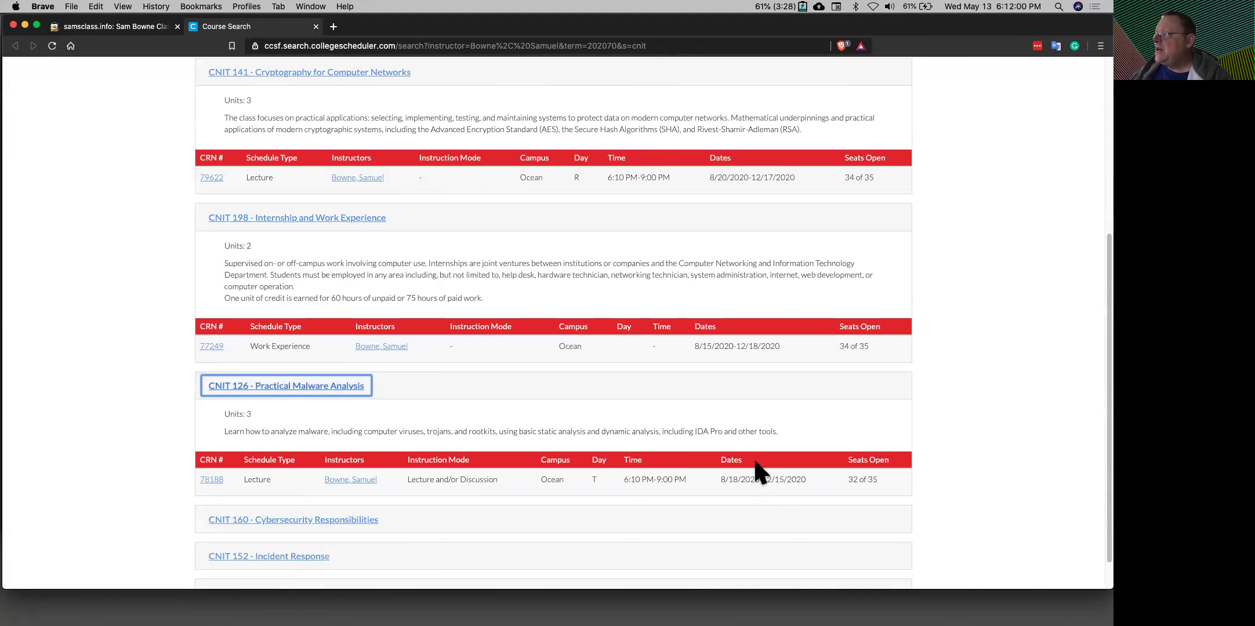
scroll(394, 409, up, 6)
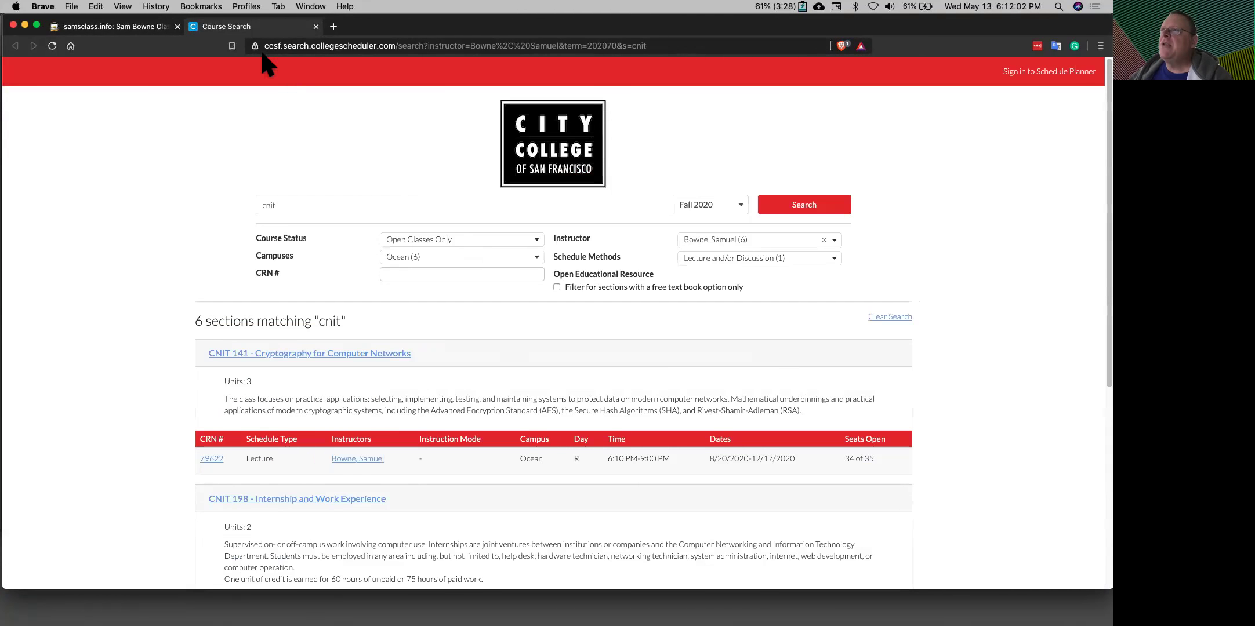
click(129, 26)
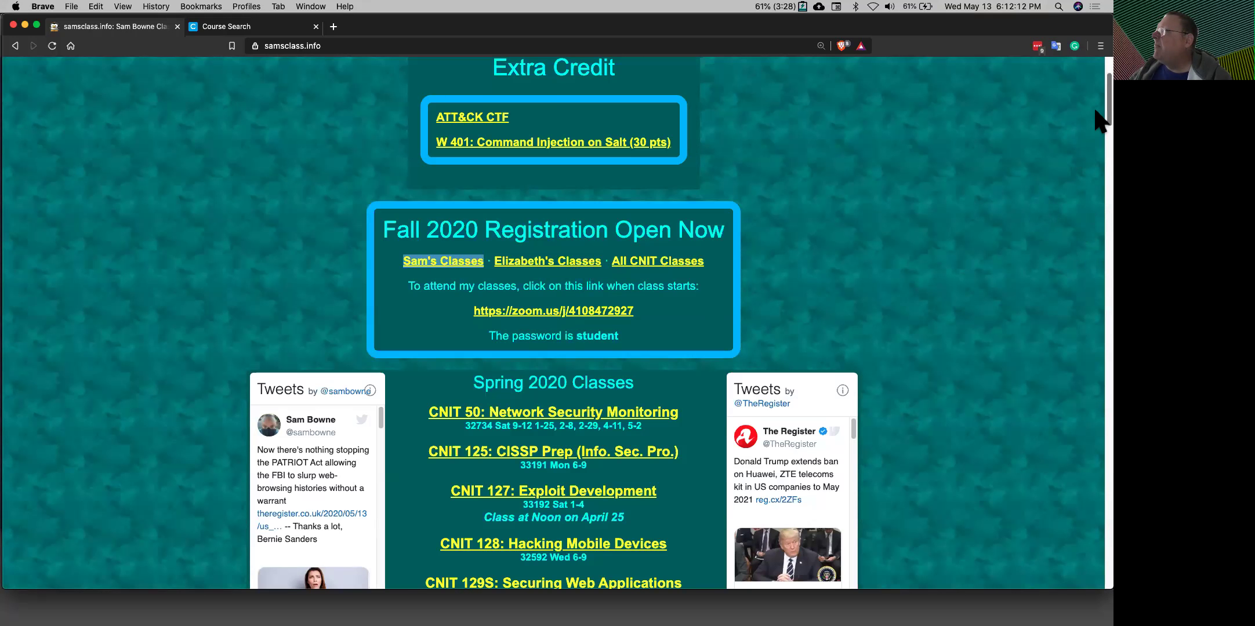
scroll(1096, 125, down, 4)
scroll(1098, 142, down, 2)
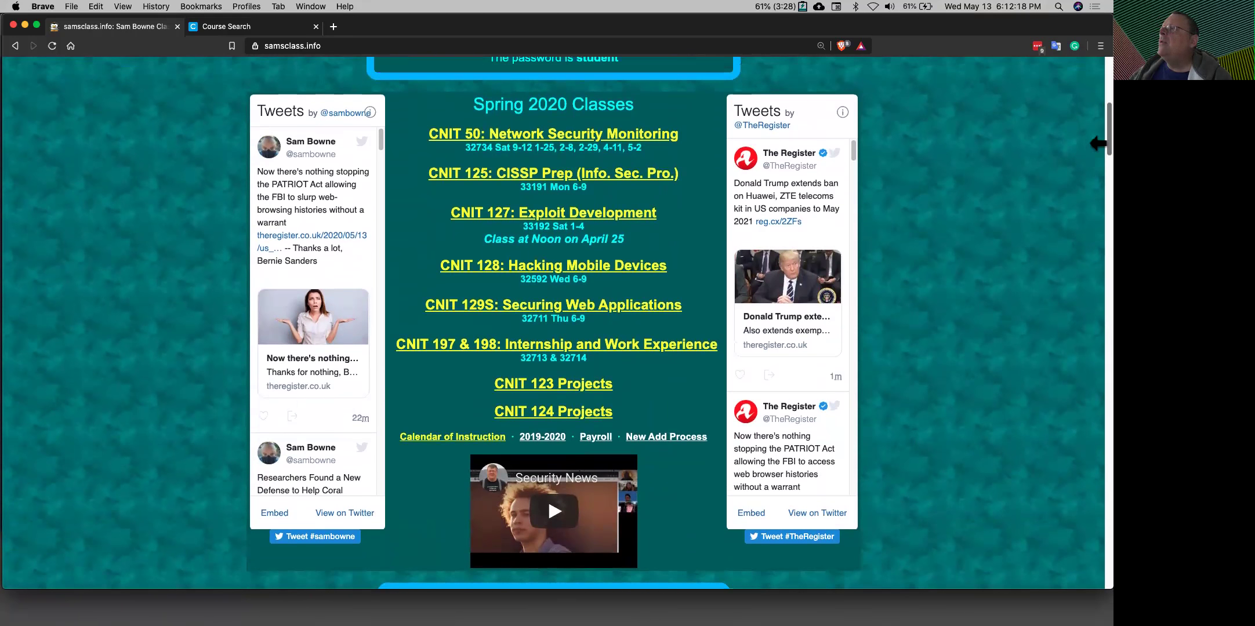
scroll(1098, 143, up, 8)
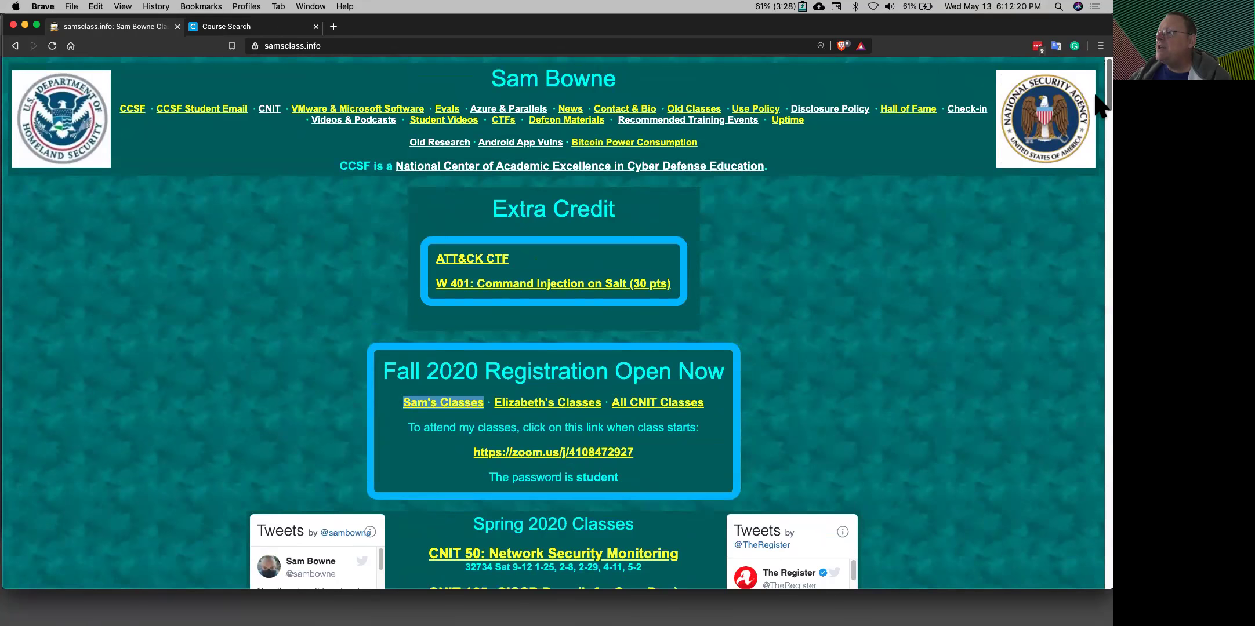
scroll(1098, 105, down, 3)
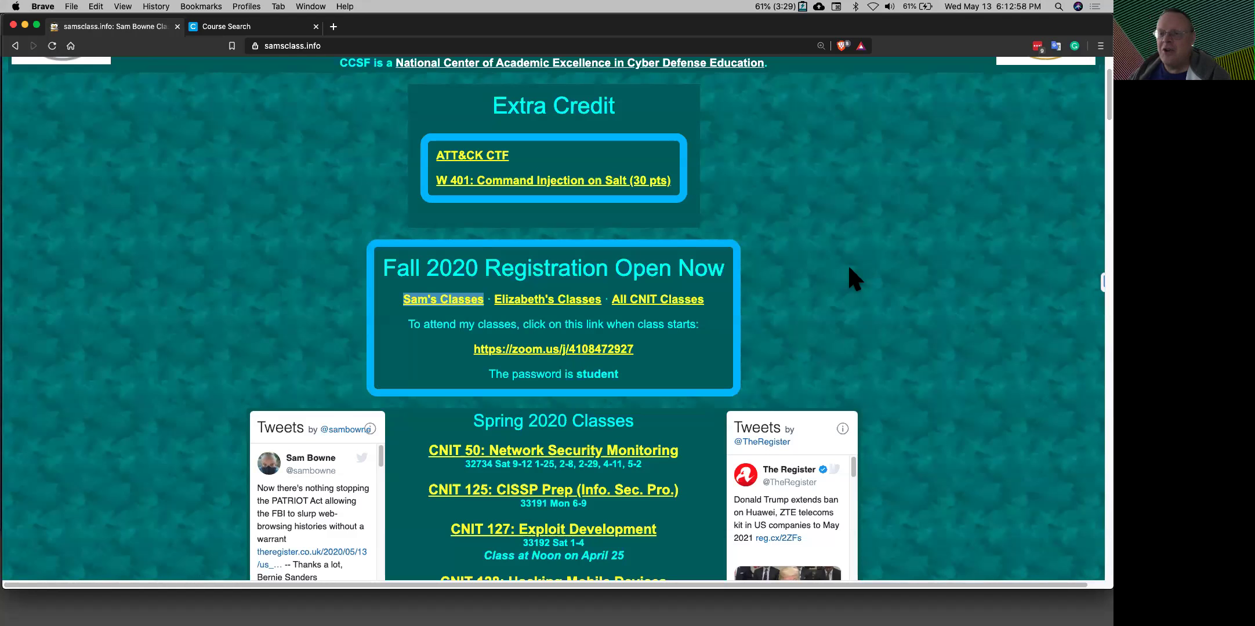
click(1051, 281)
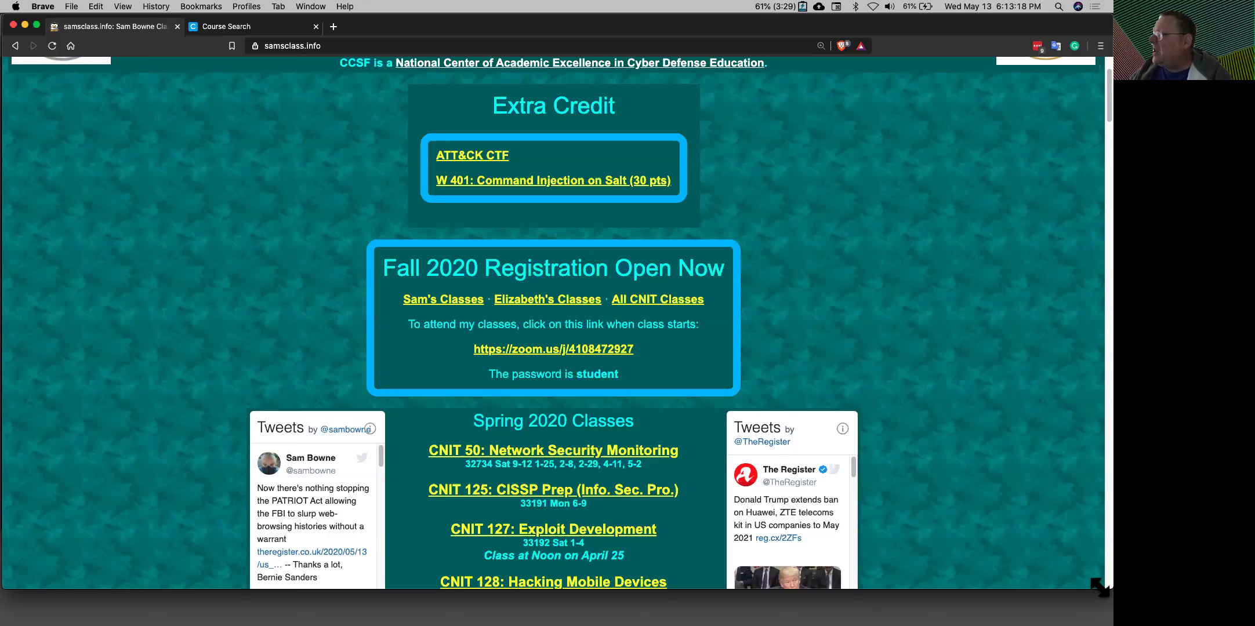
drag(1099, 587, 1078, 582)
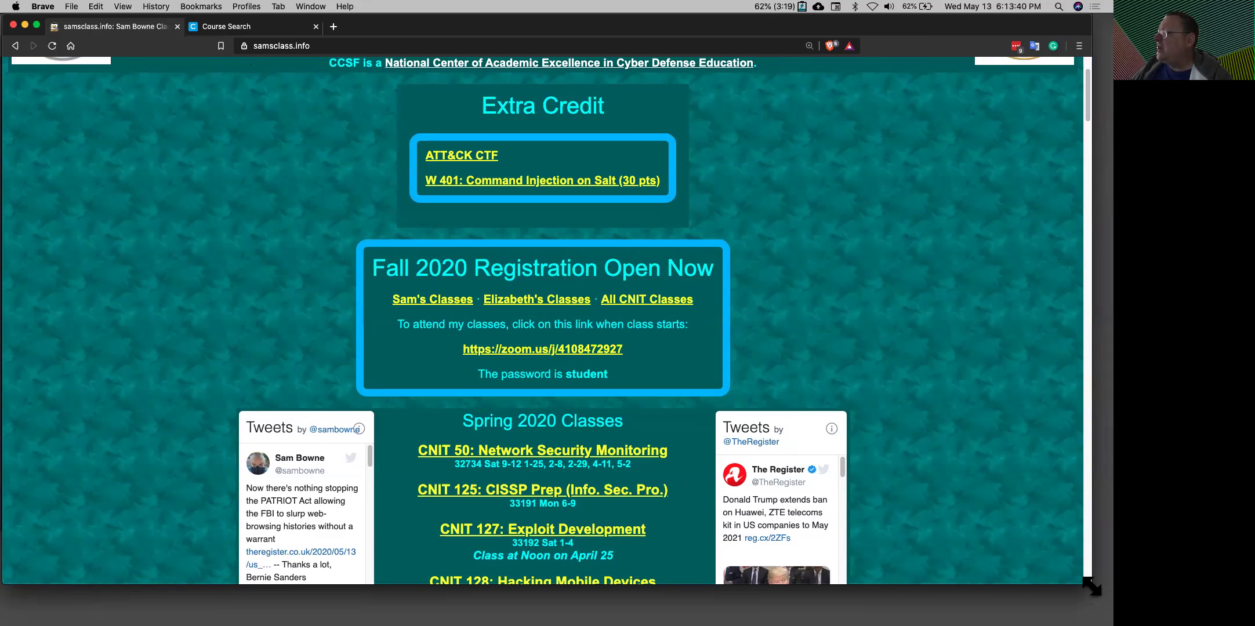
drag(1093, 584, 1096, 595)
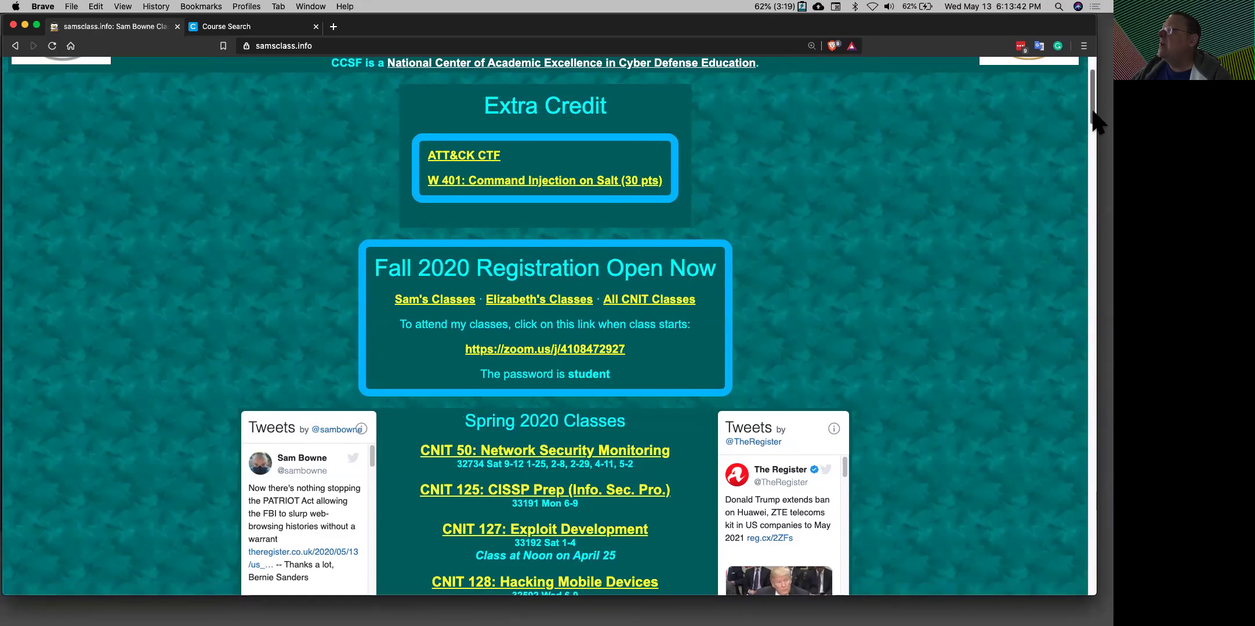
scroll(1092, 116, up, 3)
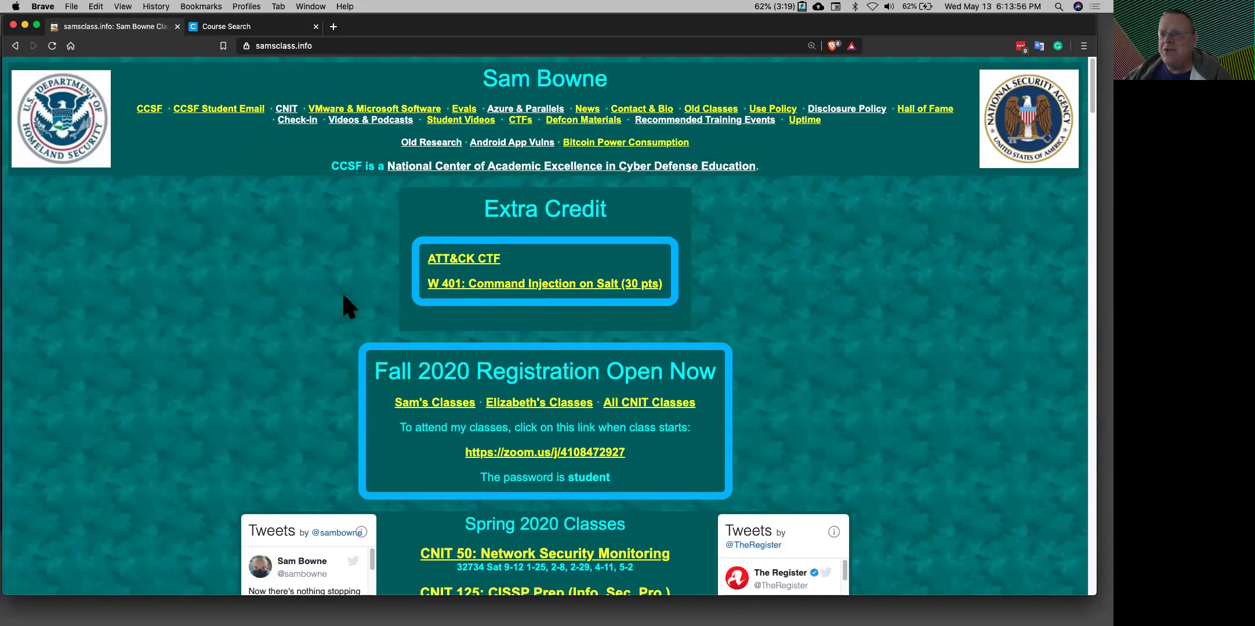
Open the ATT&CK CTF challenge list in a new tab and switch to it.
right_click(487, 261)
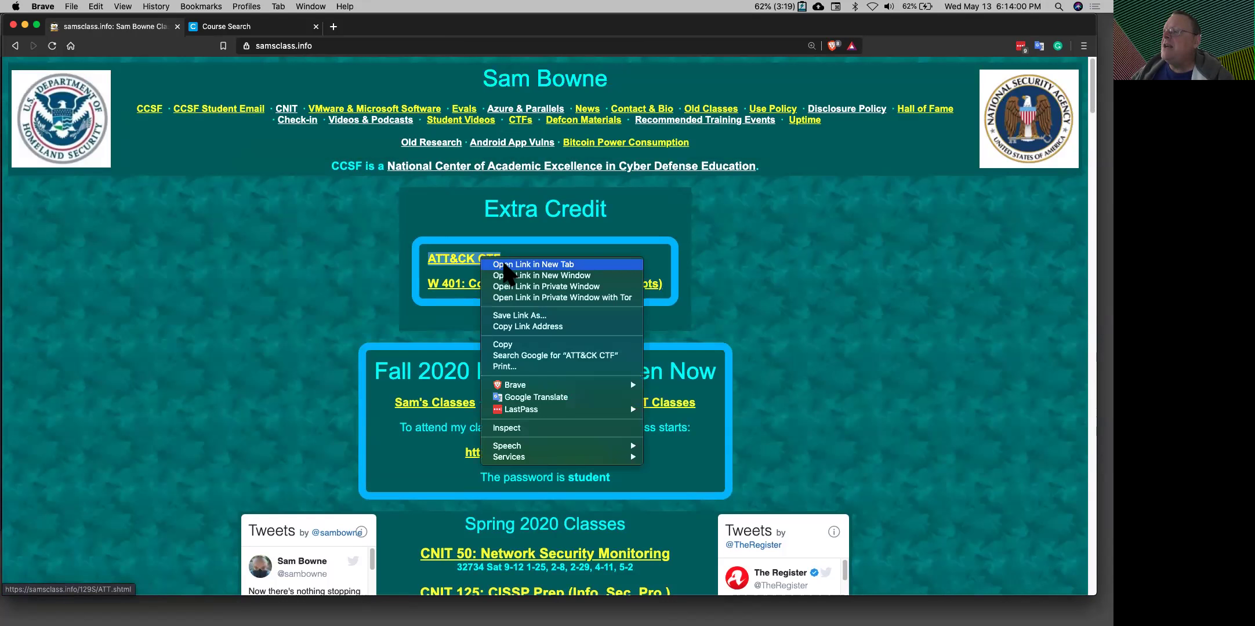
click(503, 265)
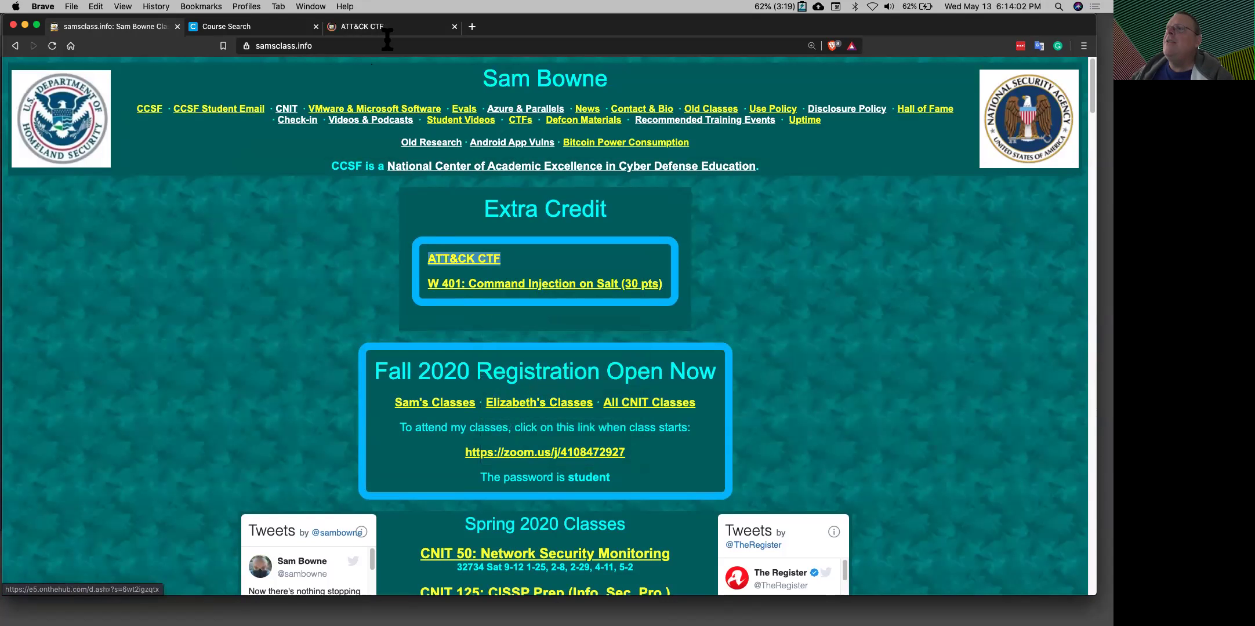
click(384, 29)
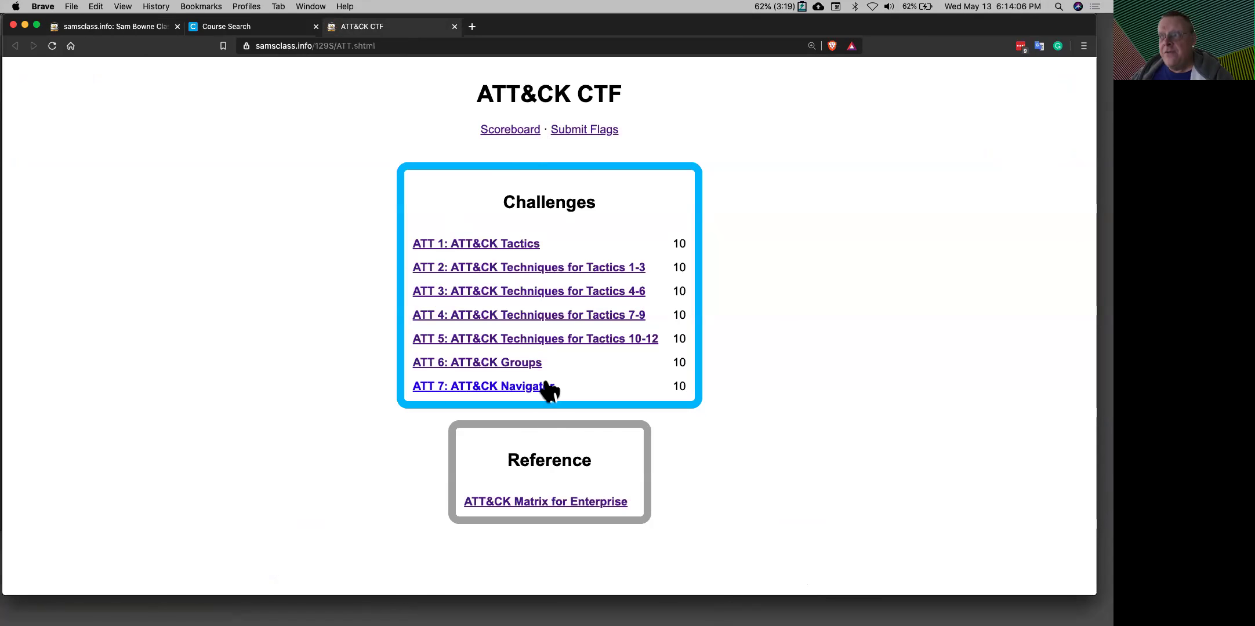
Open the ATT 1 Tactics quiz in a new tab and switch to it.
right_click(515, 253)
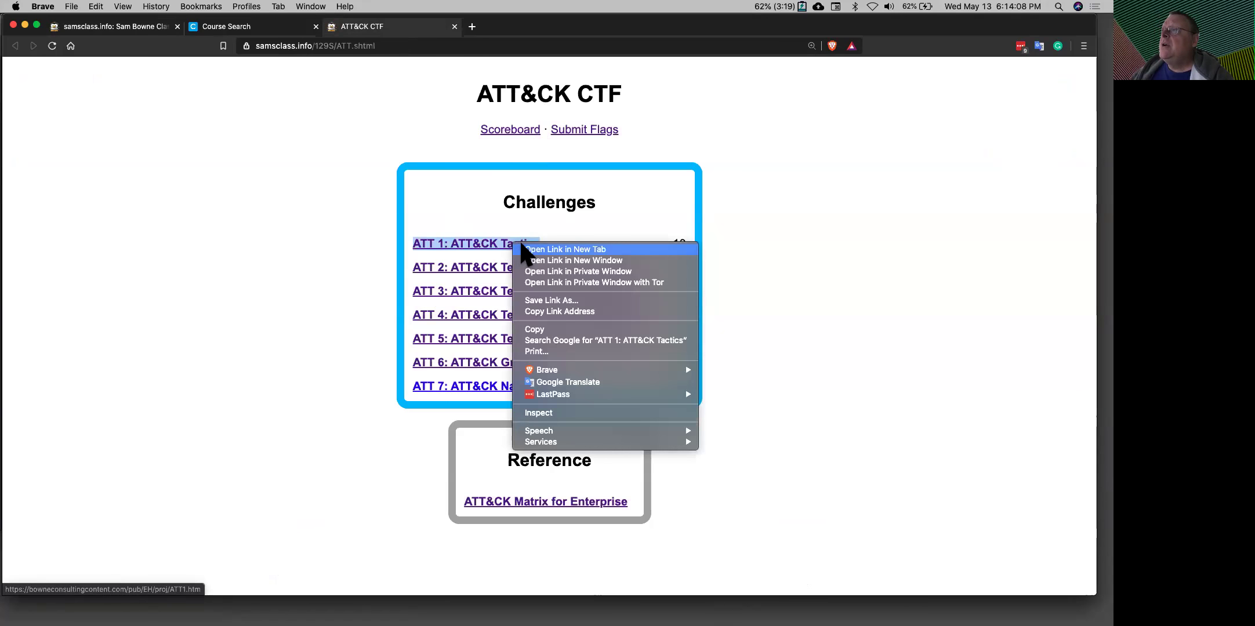
click(522, 249)
click(518, 30)
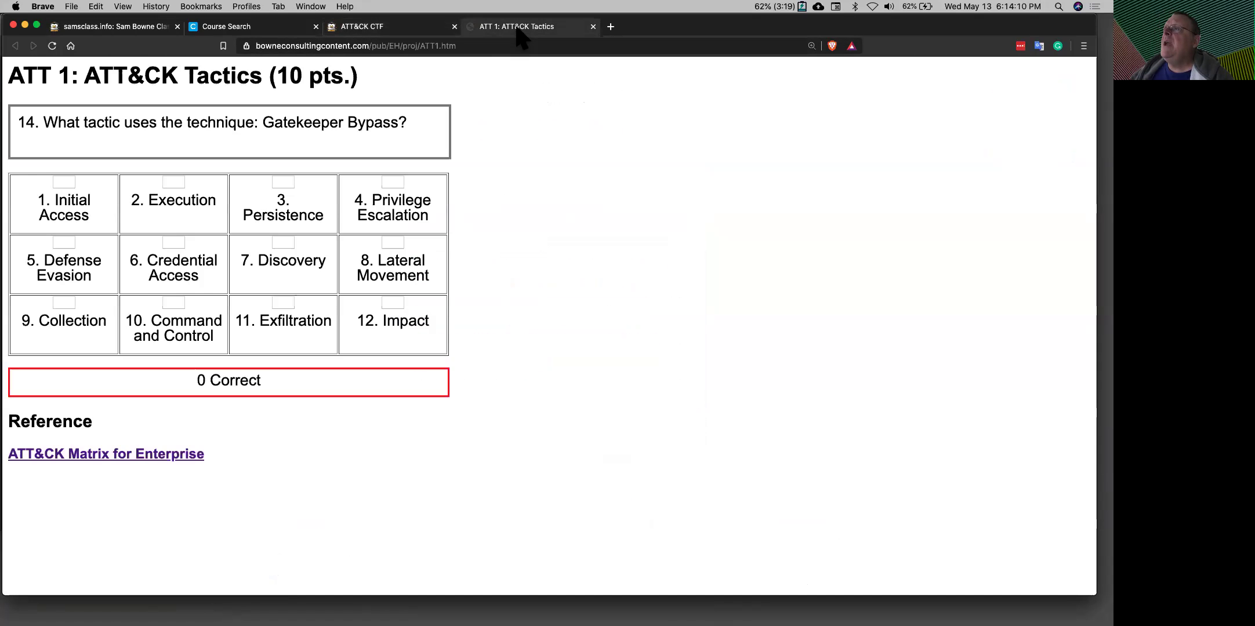
Open the ATT&CK Matrix for Enterprise reference in a new tab and switch to it.
right_click(145, 462)
click(166, 420)
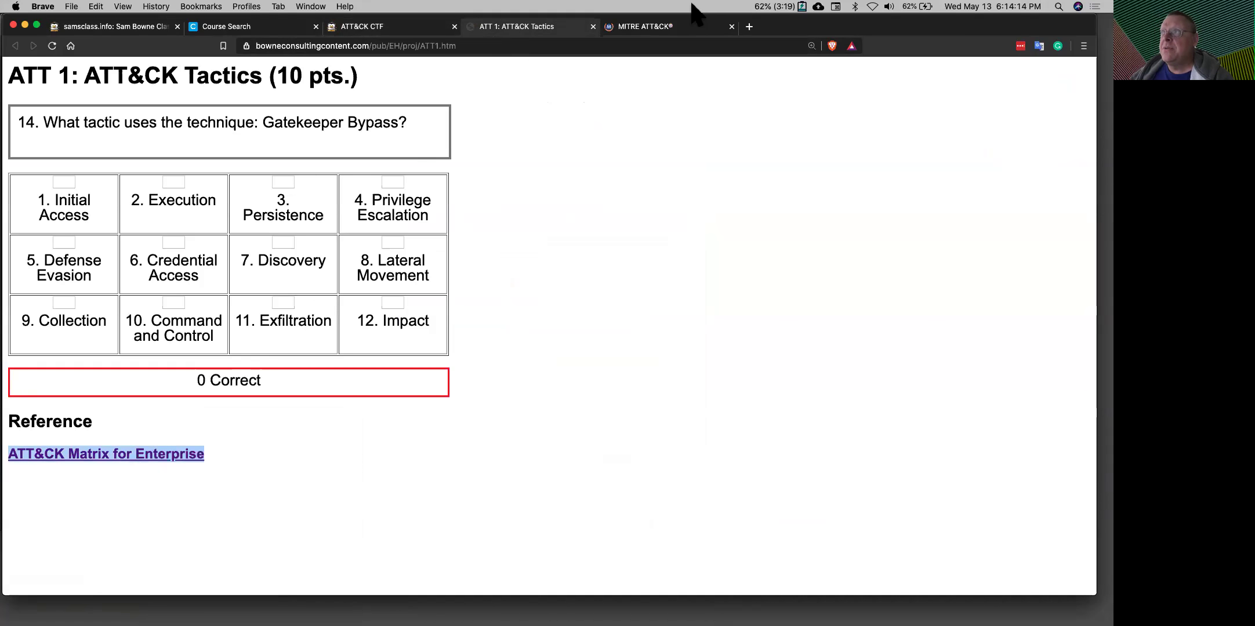
click(672, 26)
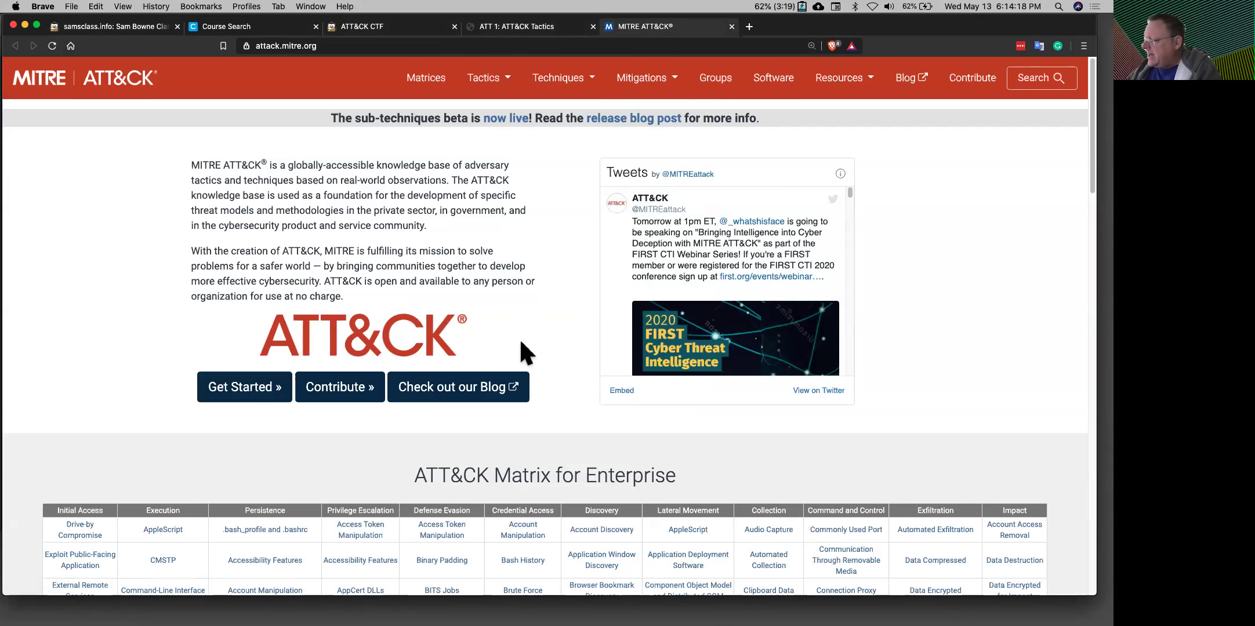
Zoom the MITRE ATT&CK page in beyond 200% and scroll through the Enterprise matrix.
key(super+equal)
key(super+equal)
key(super+equal)
key(super+equal)
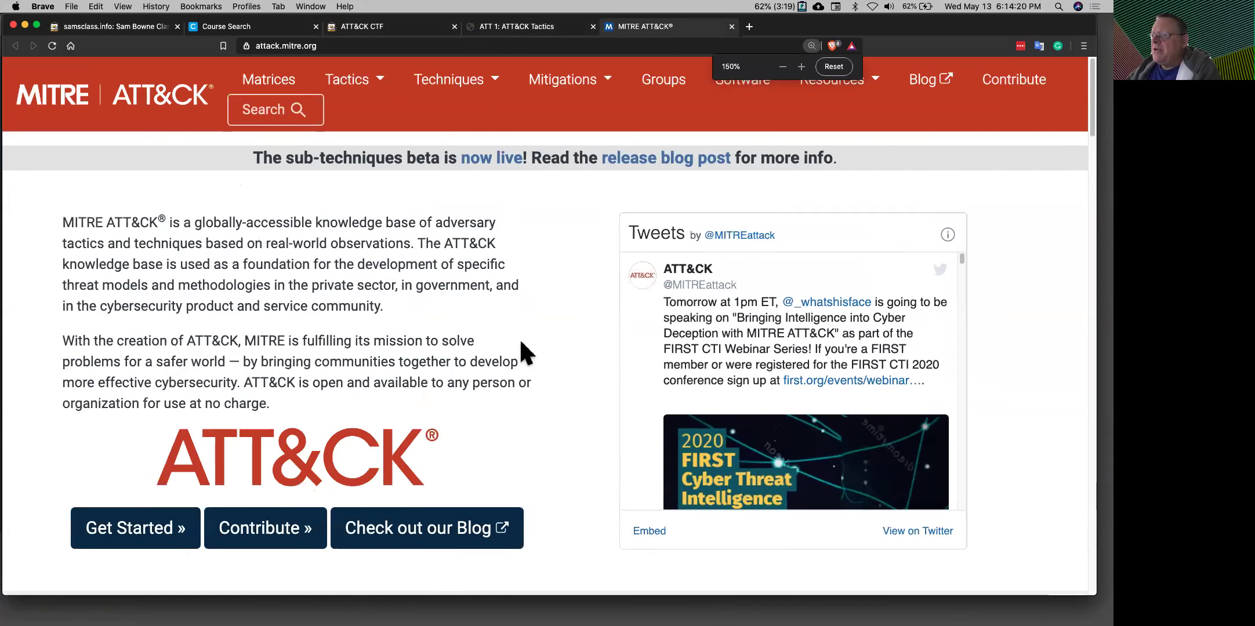
scroll(499, 322, down, 5)
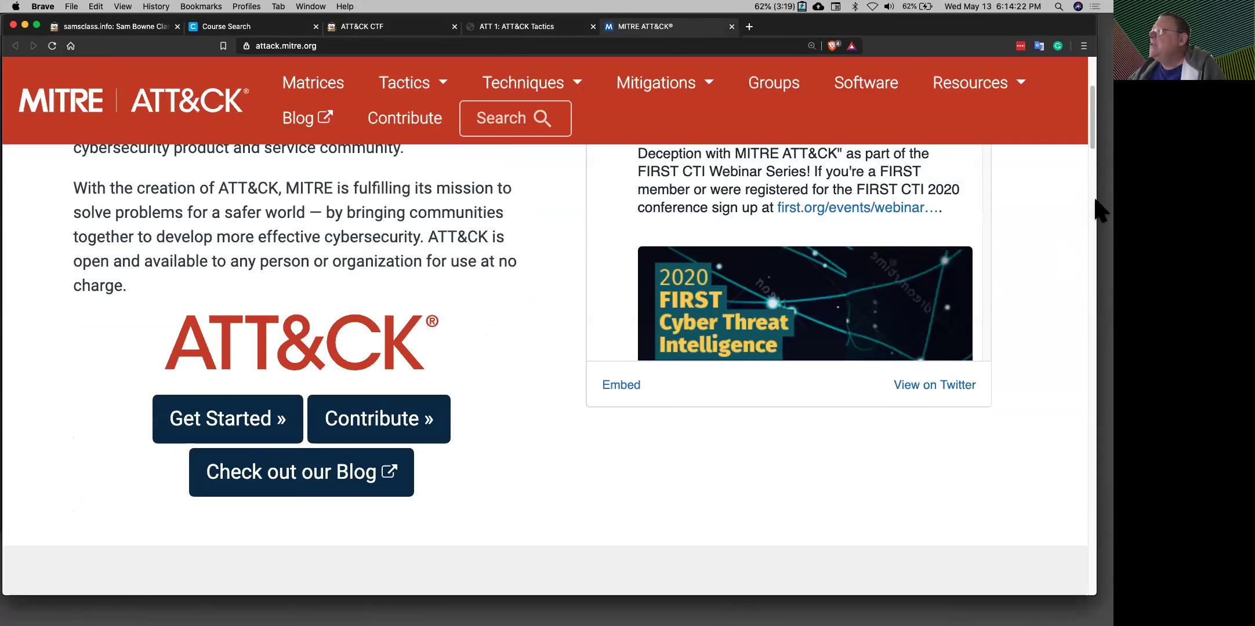
scroll(1085, 168, down, 10)
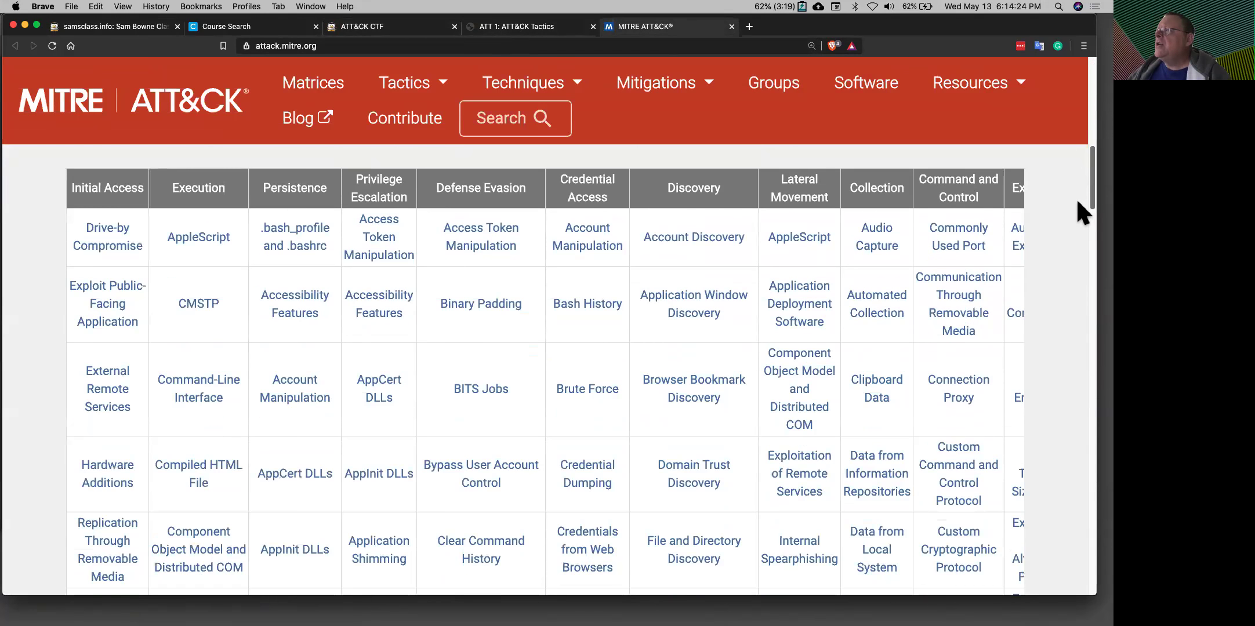
key(super+equal)
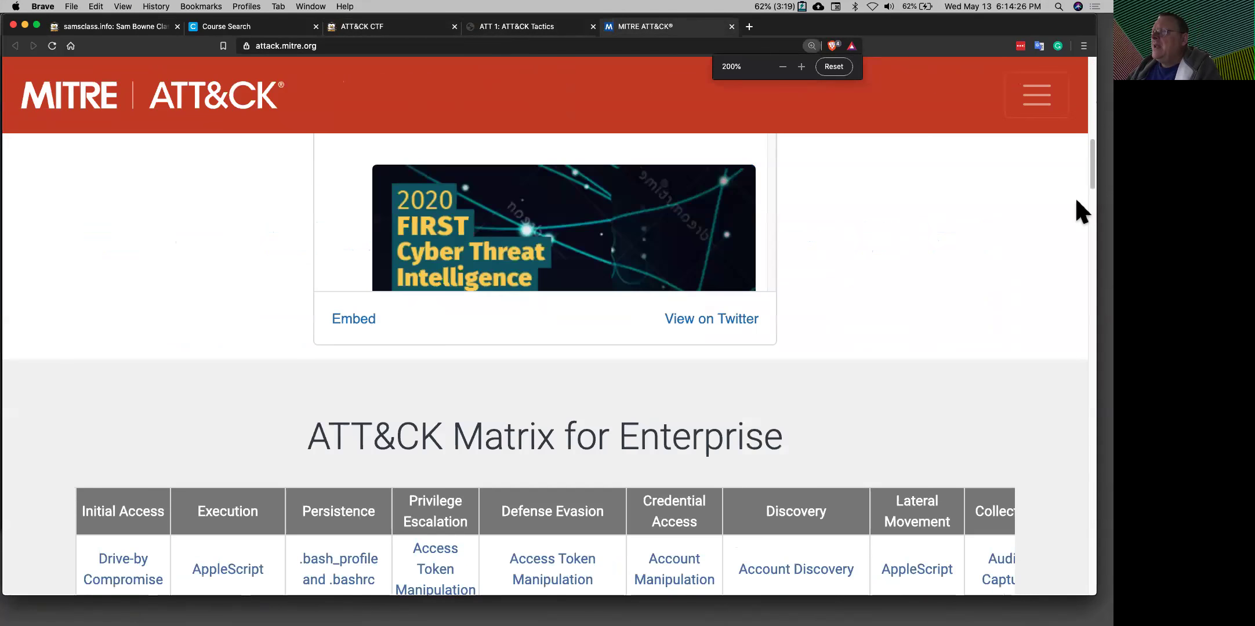
key(super+equal)
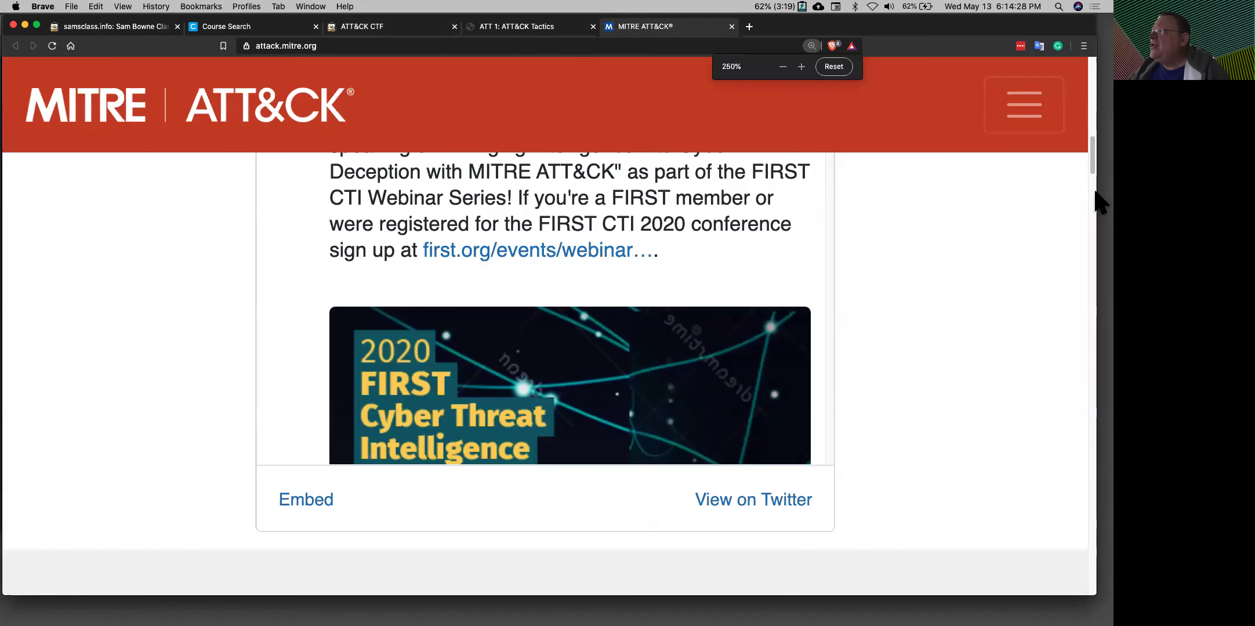
drag(1090, 169, 1077, 201)
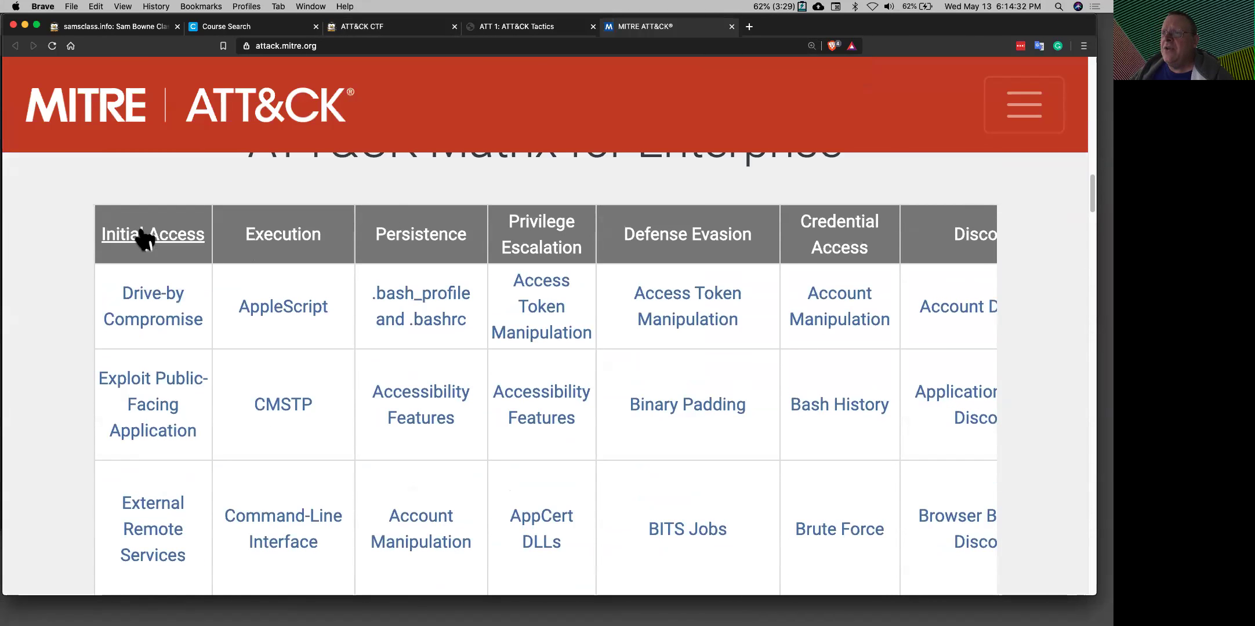
scroll(185, 371, down, 2)
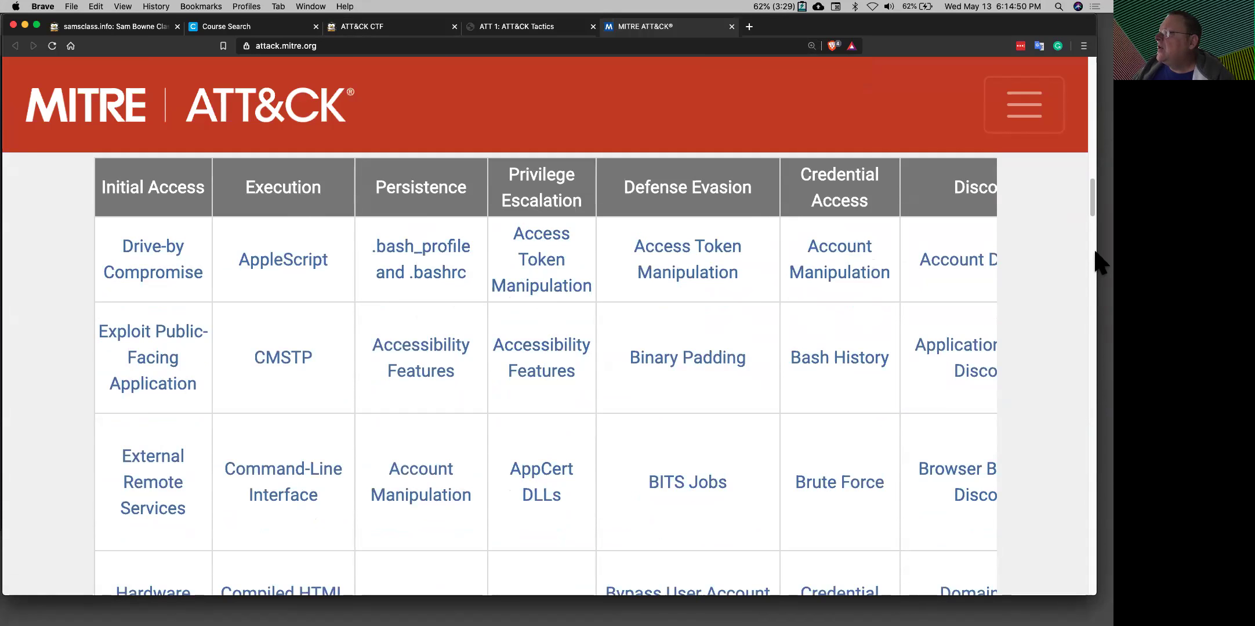
scroll(1092, 196, down, 1)
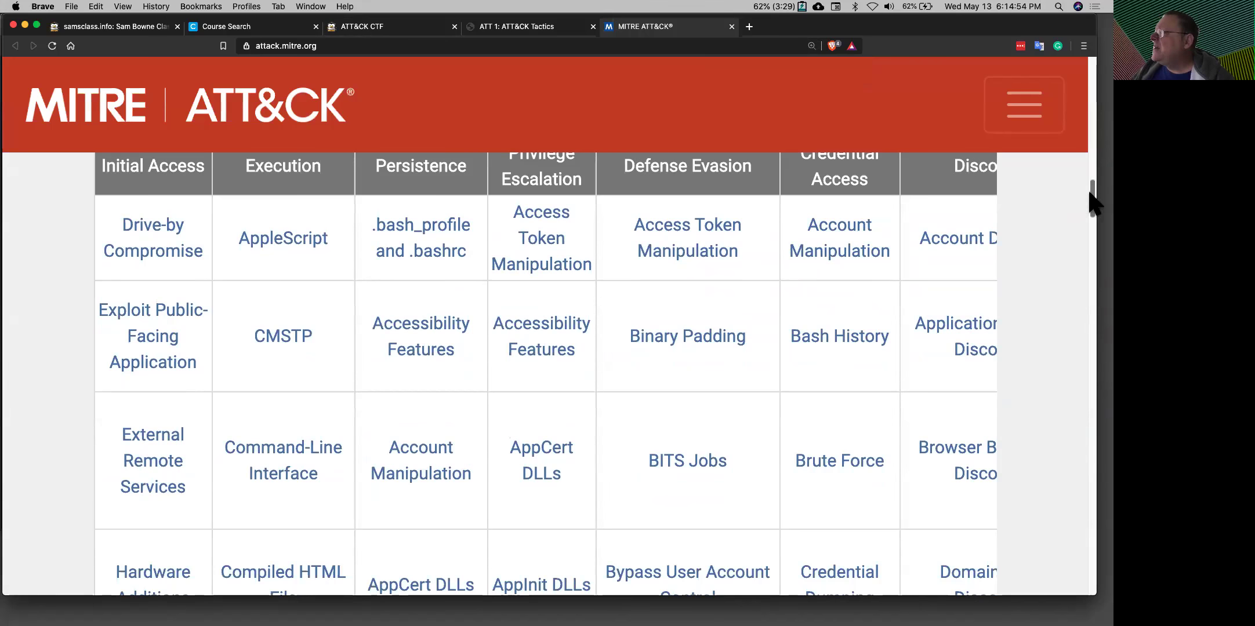
drag(1093, 196, 1099, 364)
scroll(1099, 364, up, 20)
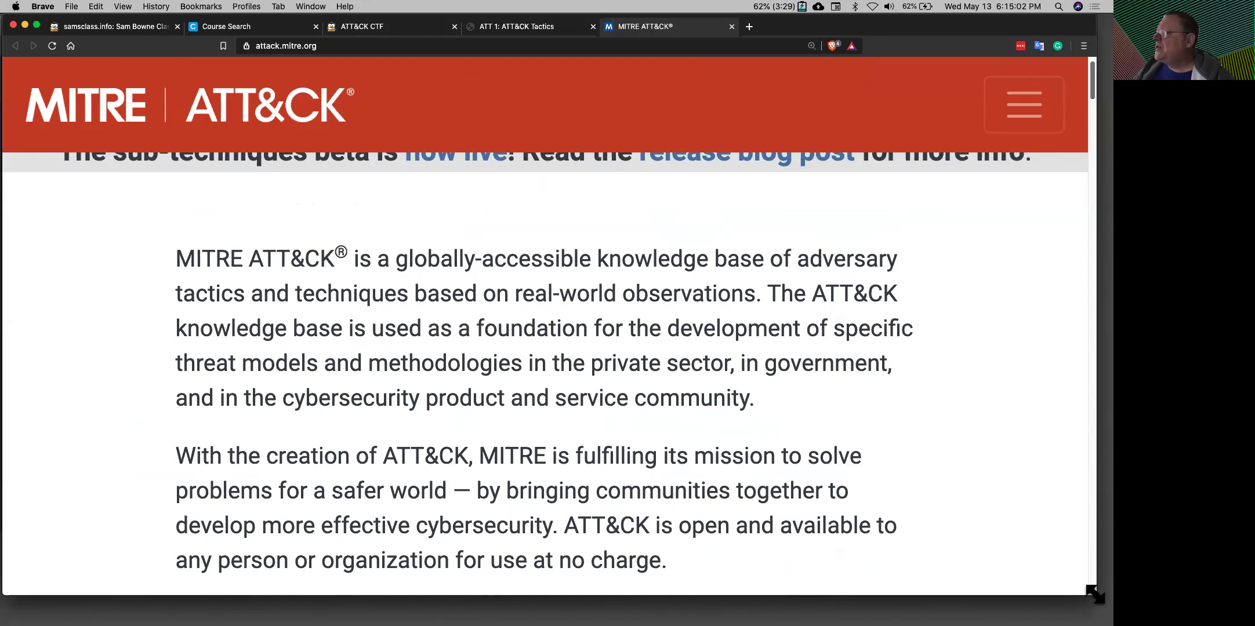
Resize the Brave window and zoom out so all twelve tactic columns fit side by side.
drag(1095, 594, 1042, 532)
scroll(818, 390, down, 12)
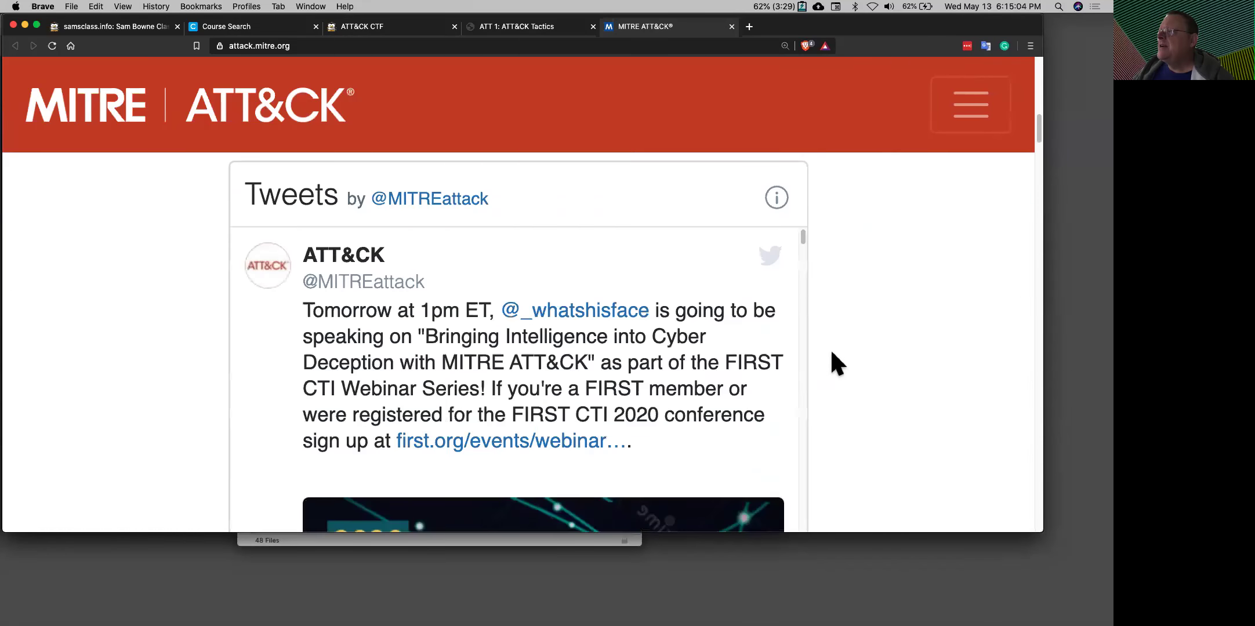
scroll(713, 416, down, 4)
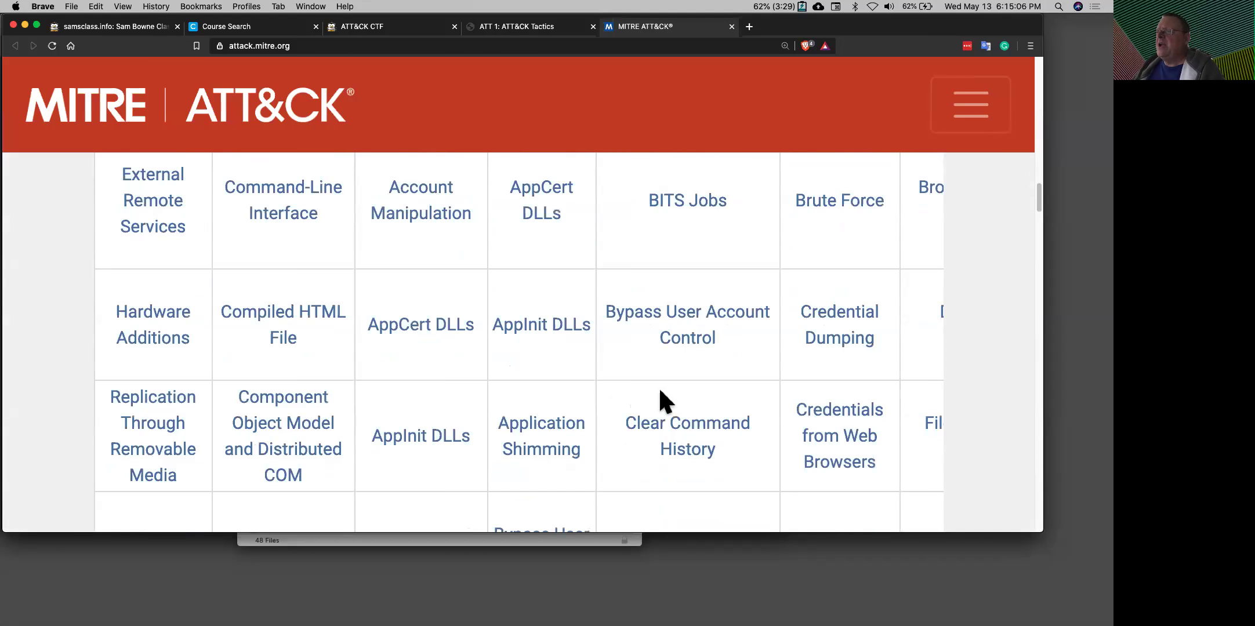
key(super+minus)
key(super+minus)
key(super+minus)
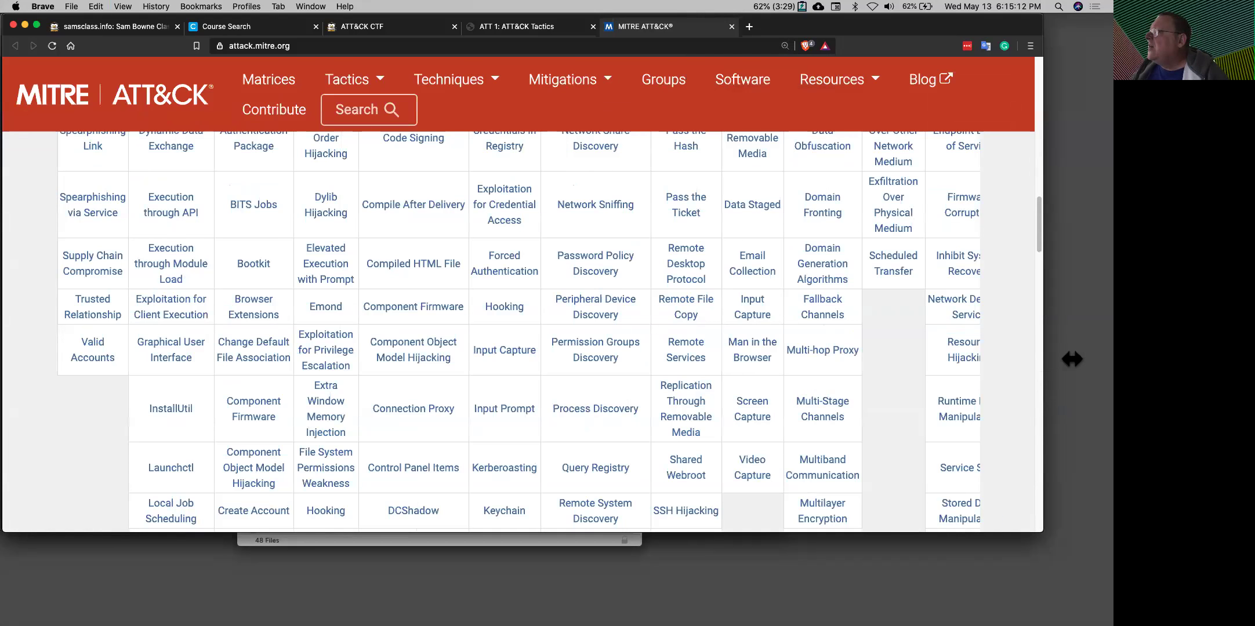
drag(1072, 360, 1095, 351)
scroll(1070, 339, up, 15)
scroll(1070, 334, down, 3)
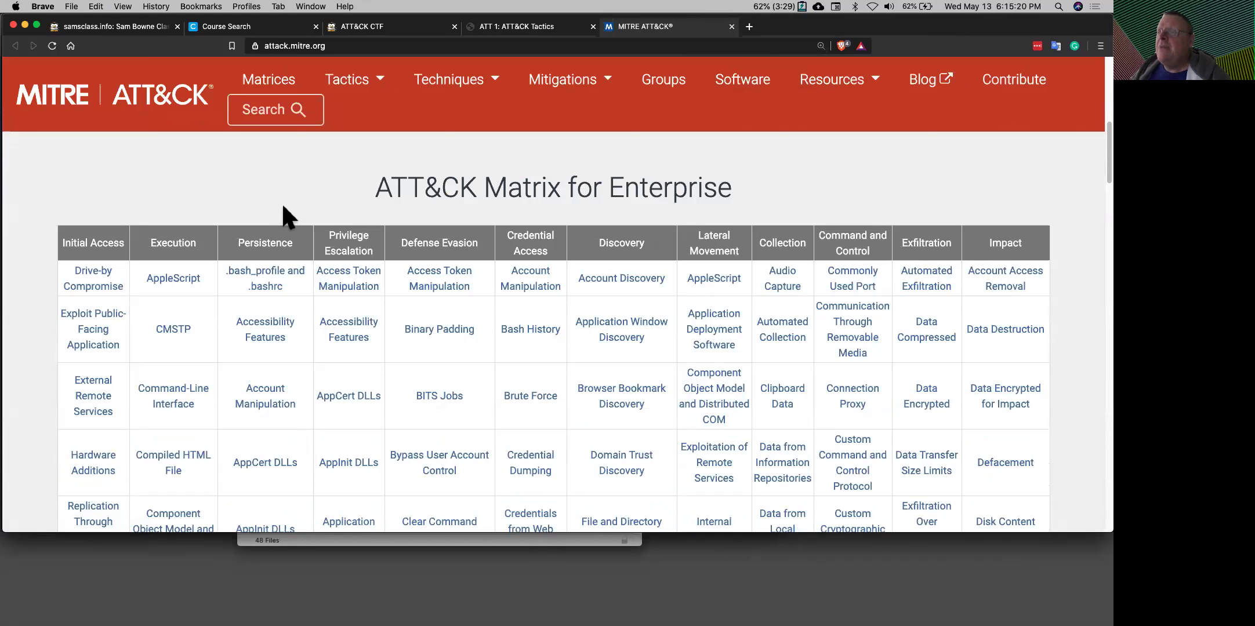
From the ATT&CK CTF list, open the ATT 6 and ATT 7 challenges in new tabs.
click(377, 29)
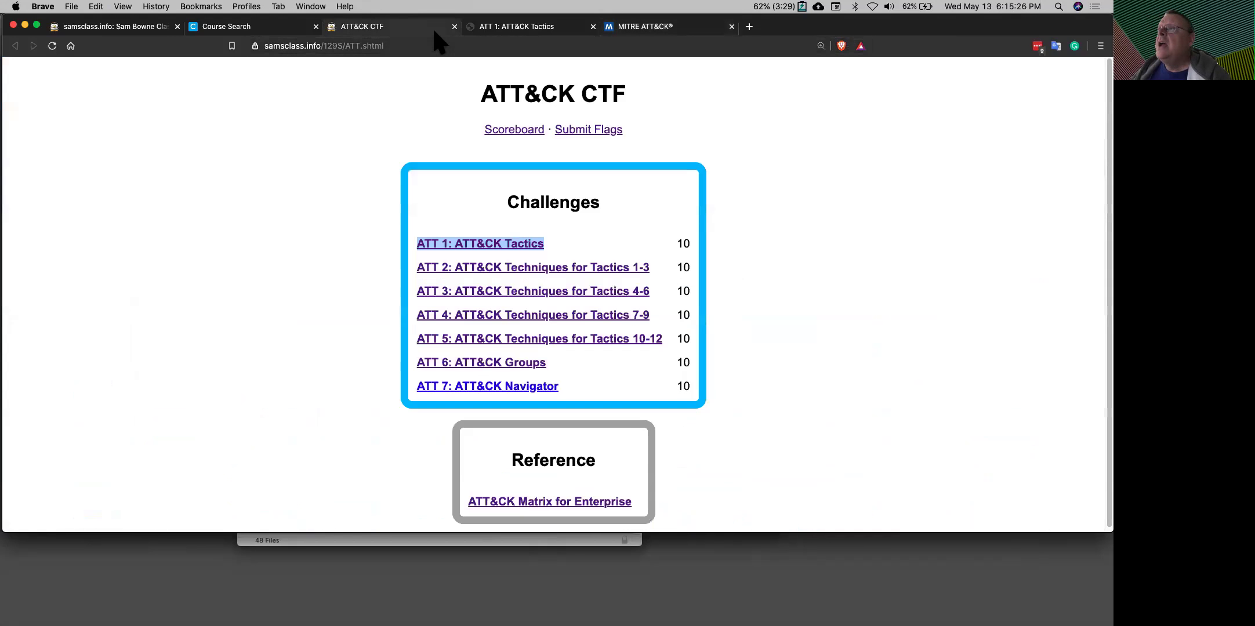
right_click(511, 366)
key(Escape)
right_click(525, 390)
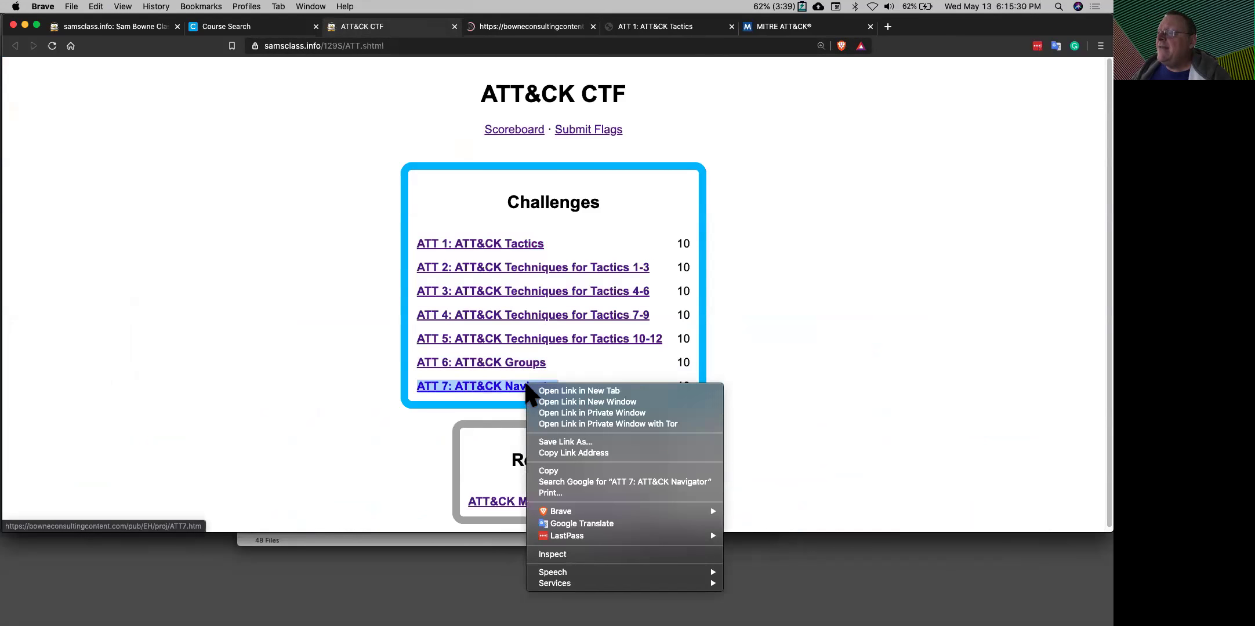
click(545, 394)
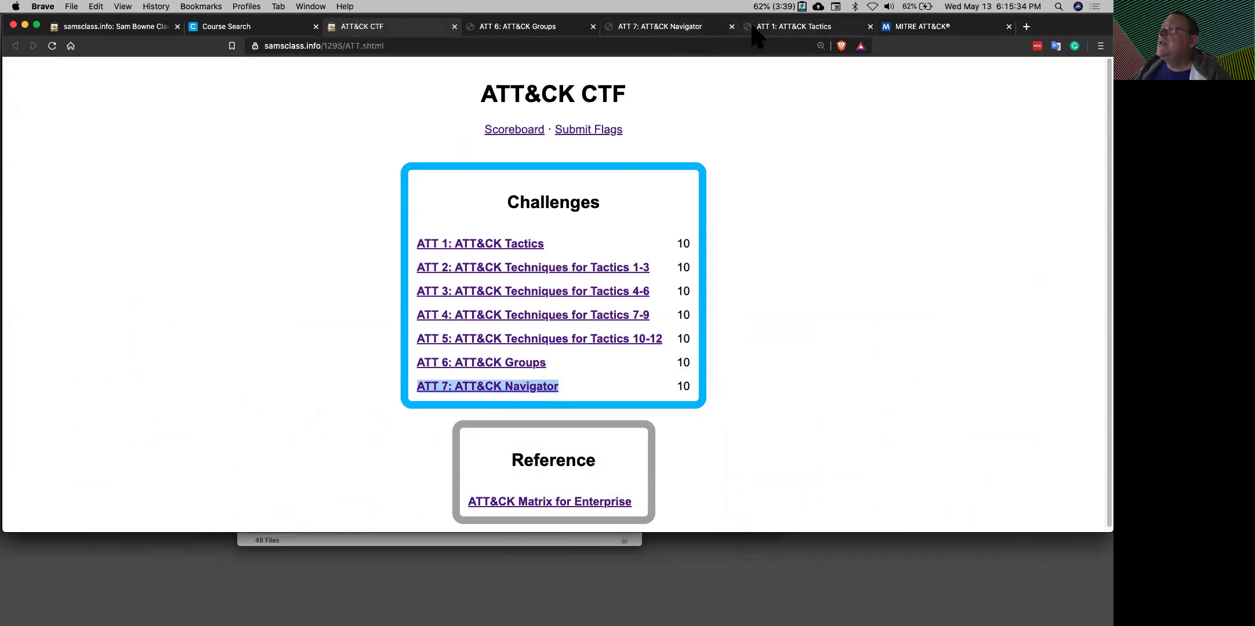
From the ATT 6 Groups quiz, open the ATT&CK Groups reference in a new tab and view it.
click(543, 28)
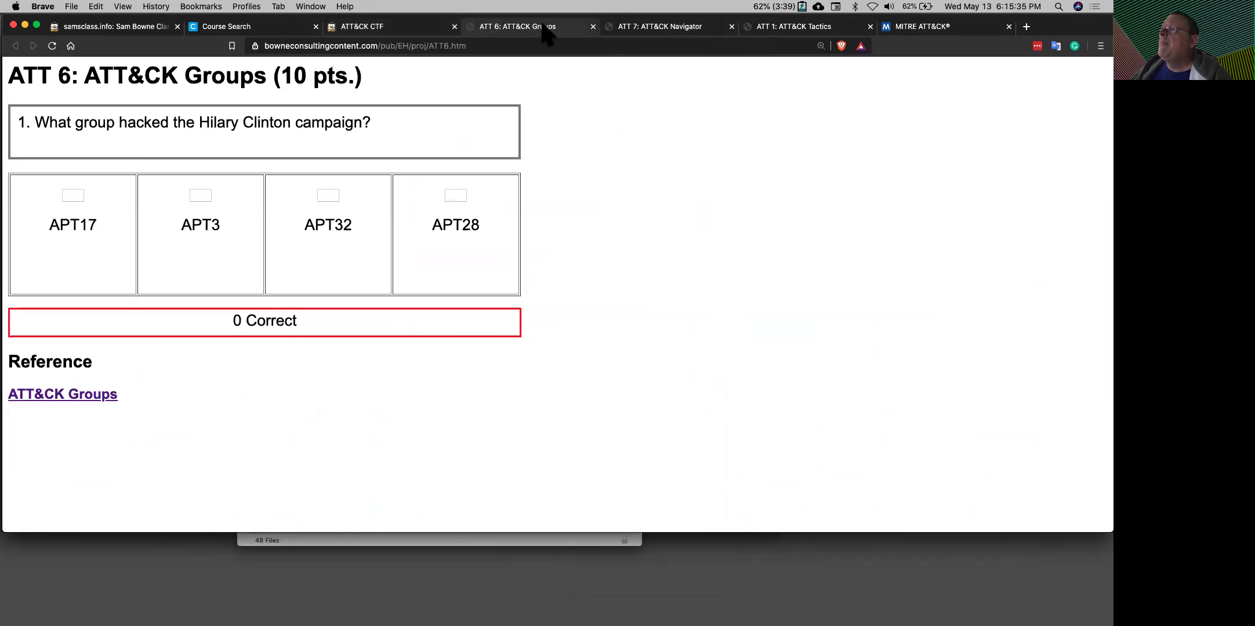
right_click(62, 404)
click(90, 406)
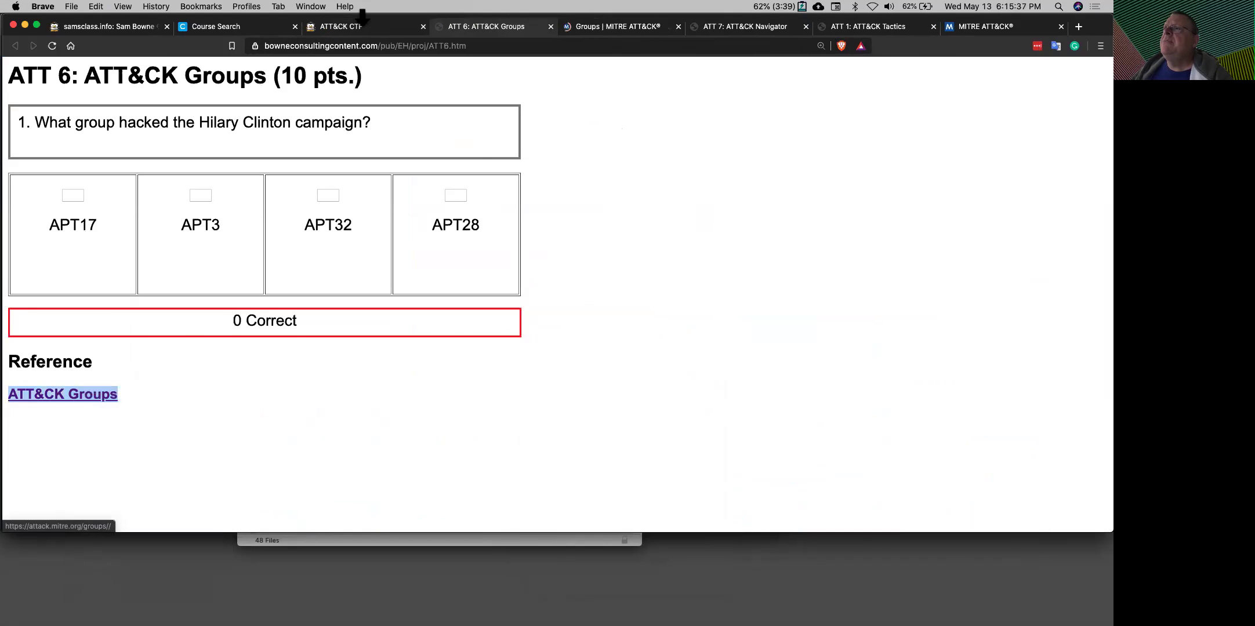
click(612, 32)
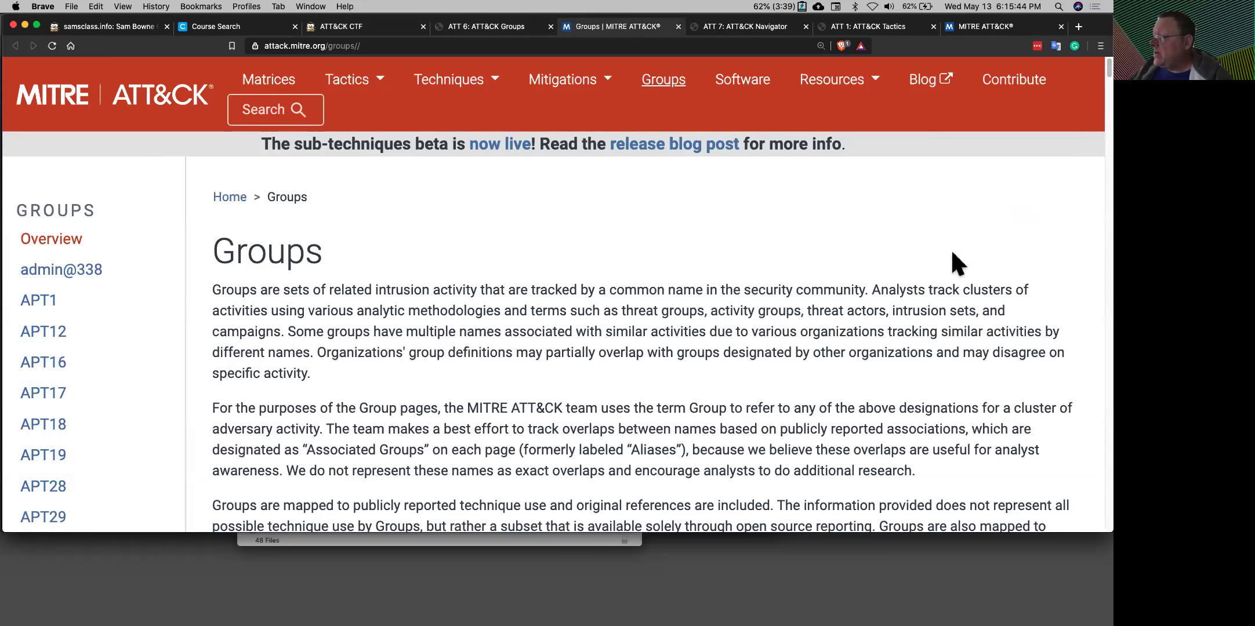
Scroll to Elderwood and highlight 'the 2009 Google intrusion known as Operation Aurora' in its description.
scroll(953, 254, down, 8)
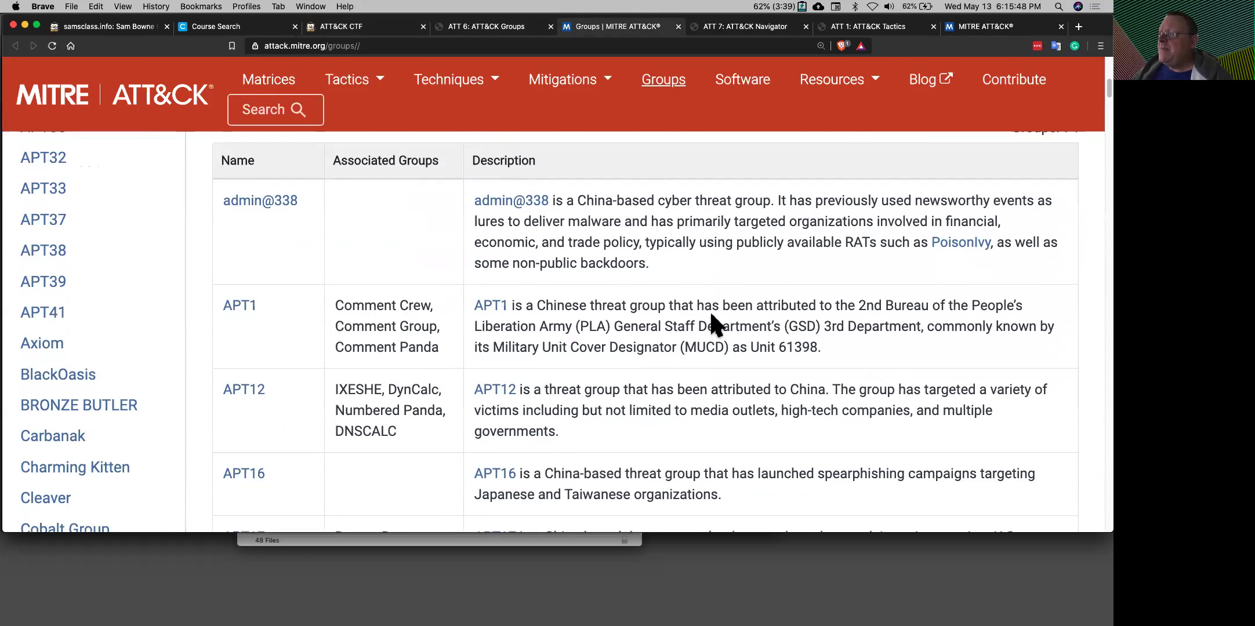
scroll(712, 318, down, 2)
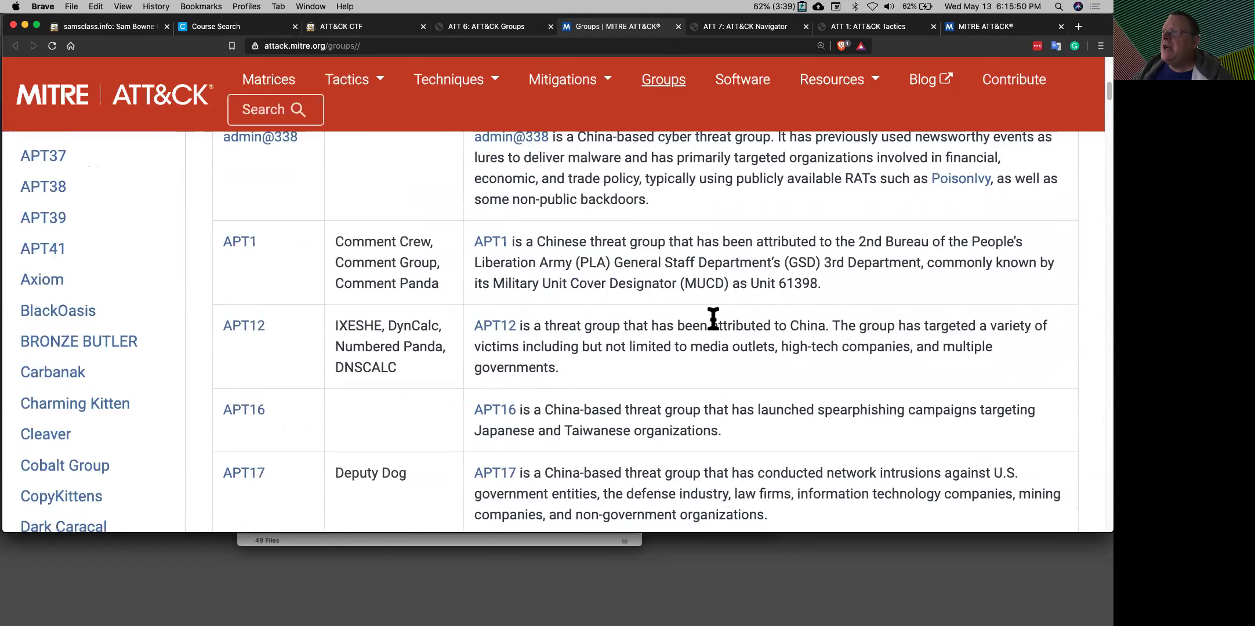
scroll(712, 318, down, 15)
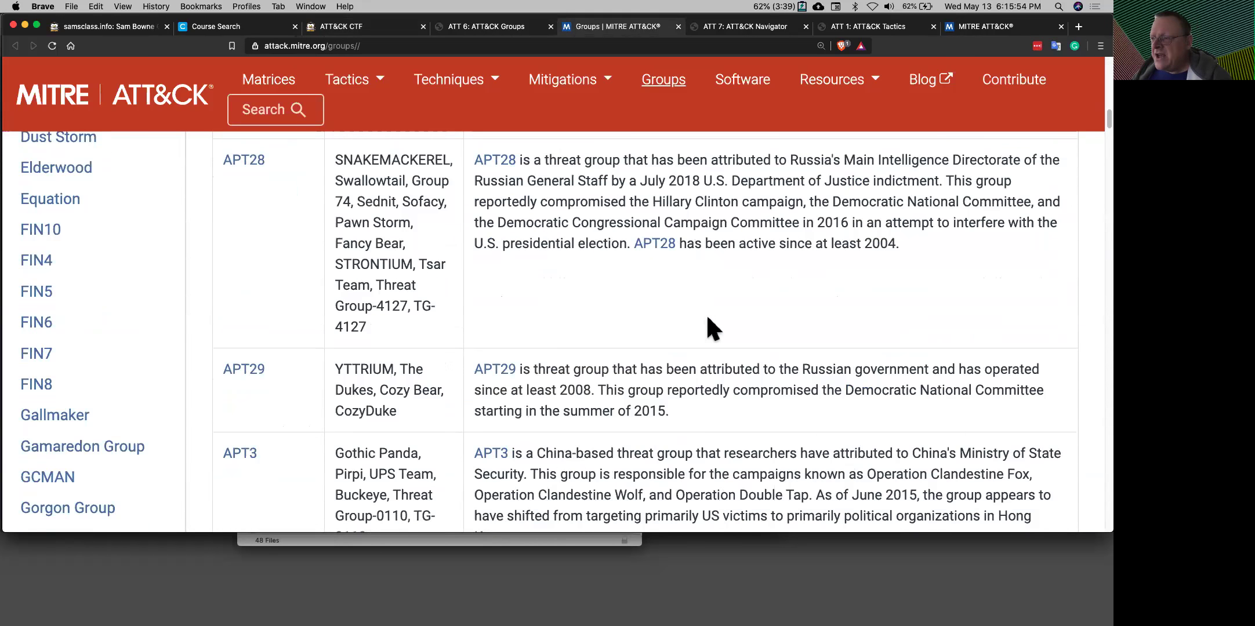
scroll(706, 312, down, 1)
scroll(708, 314, down, 10)
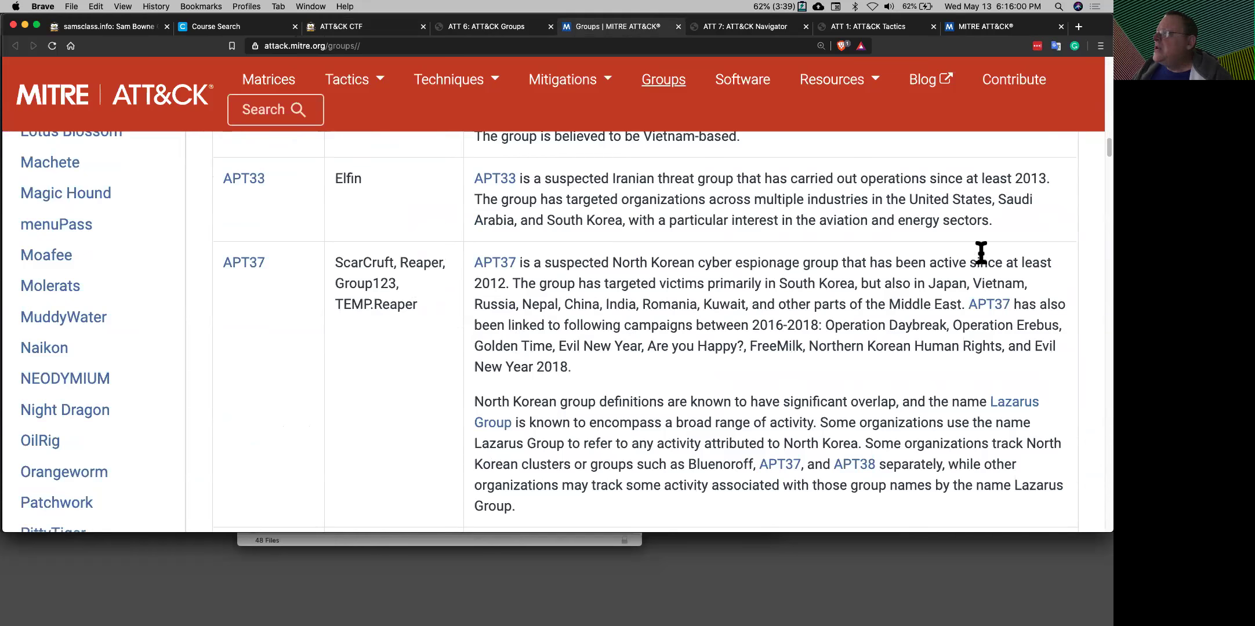
drag(1095, 140, 1093, 217)
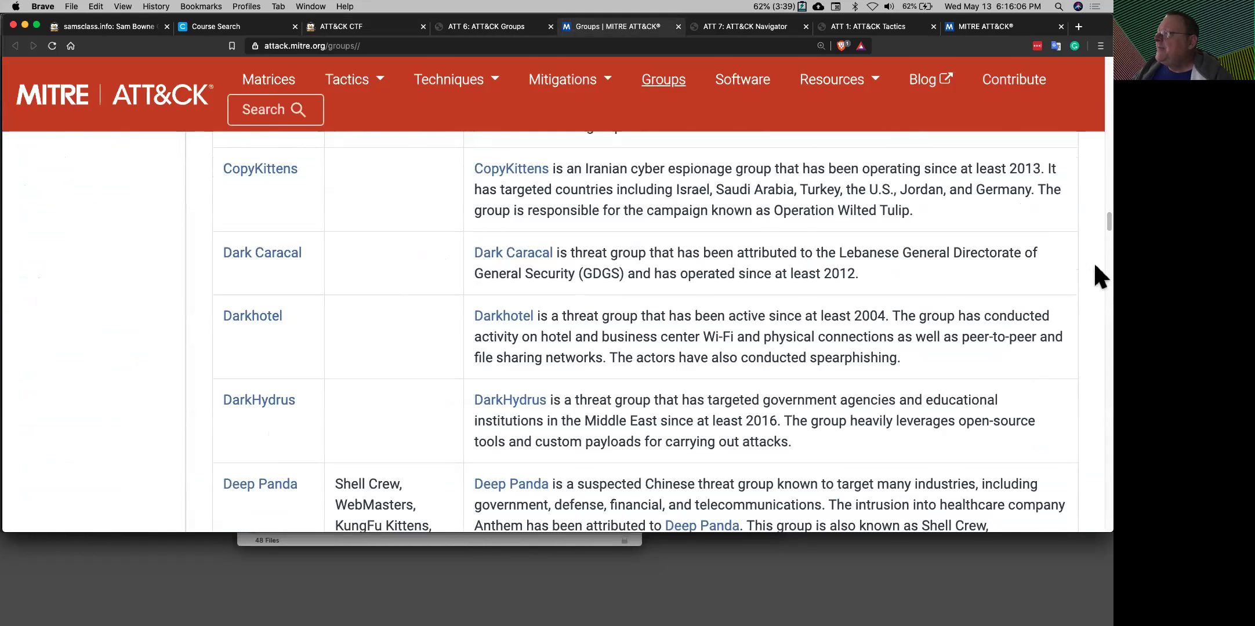
drag(1094, 226, 1094, 259)
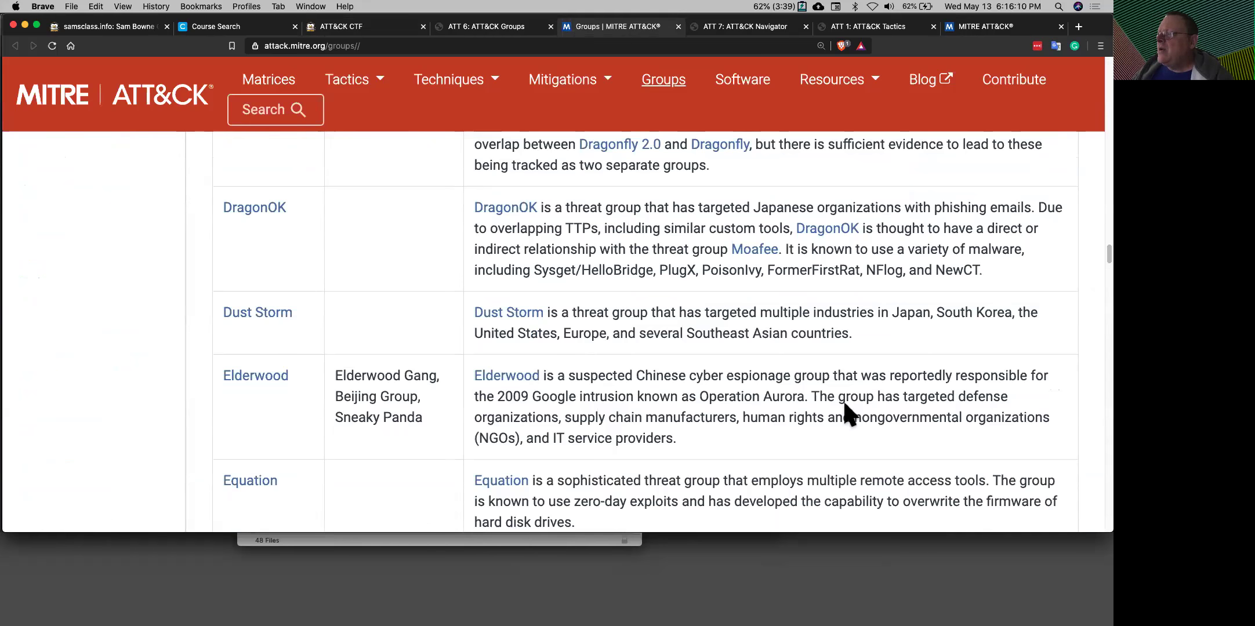
drag(828, 419, 494, 399)
click(570, 414)
drag(804, 398, 471, 390)
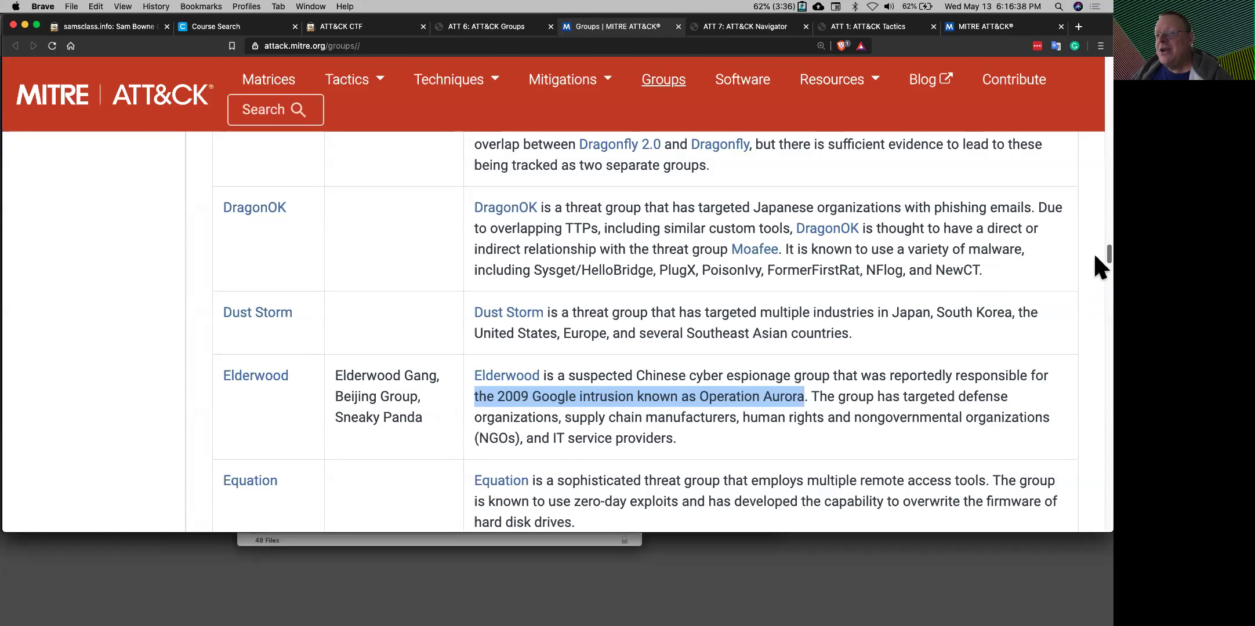
scroll(1095, 256, down, 5)
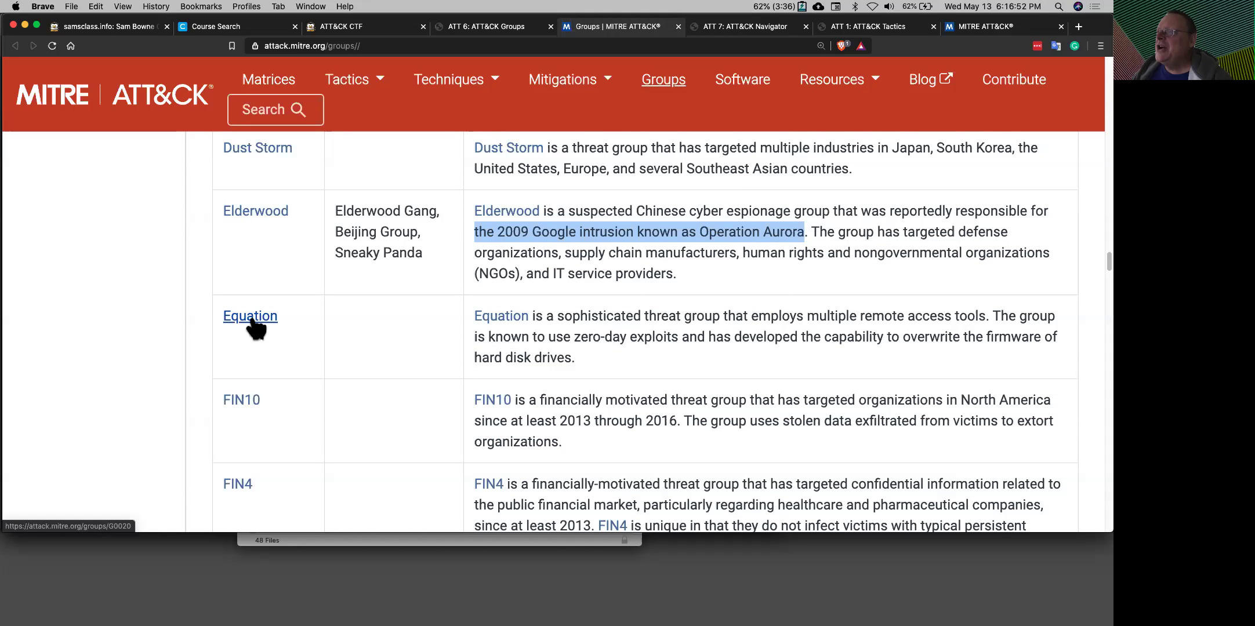
Open the Equation group page (G0020) and scroll through its three techniques used and references.
click(506, 318)
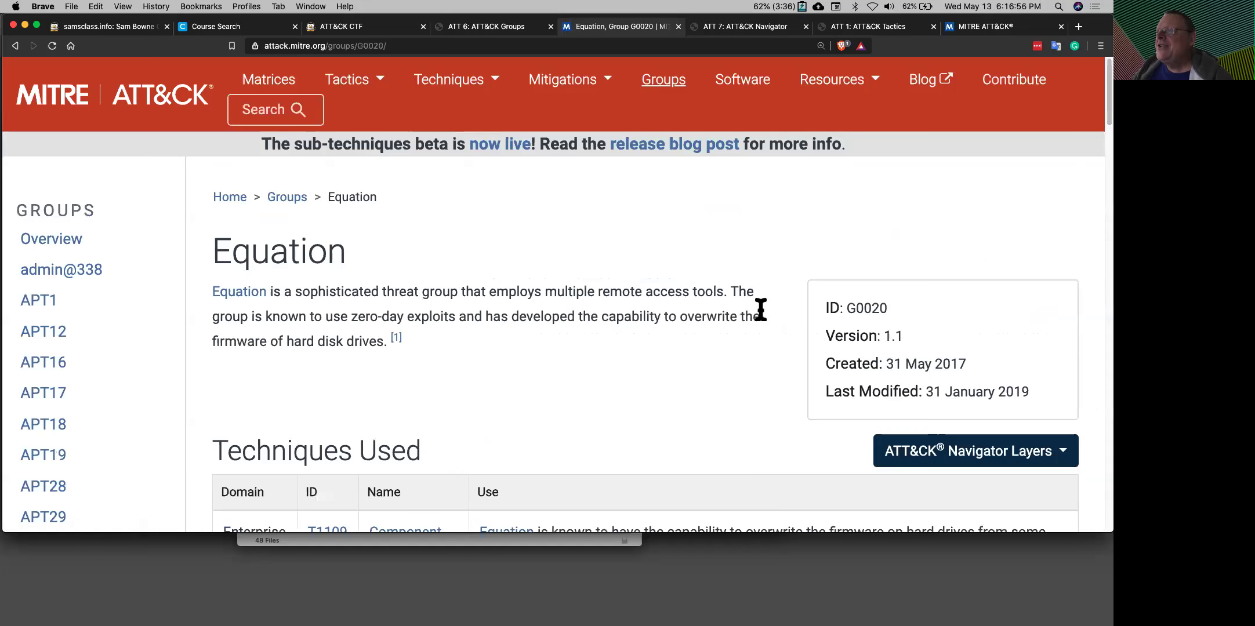
scroll(1095, 174, down, 5)
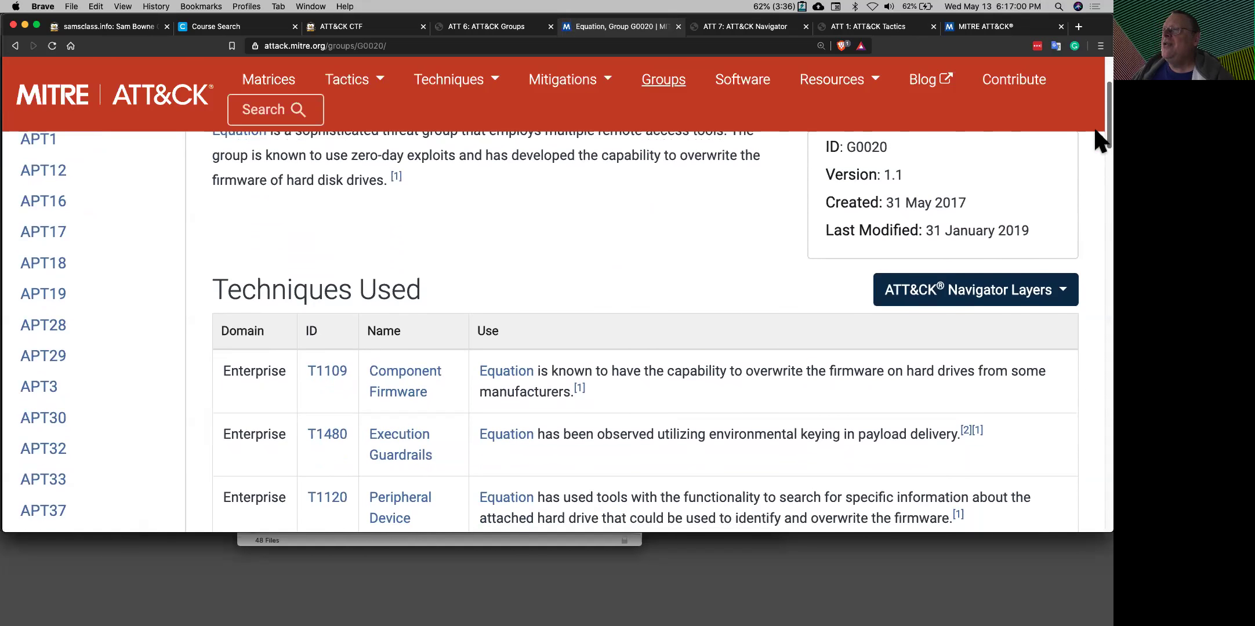
scroll(1094, 139, down, 4)
scroll(1094, 160, up, 1)
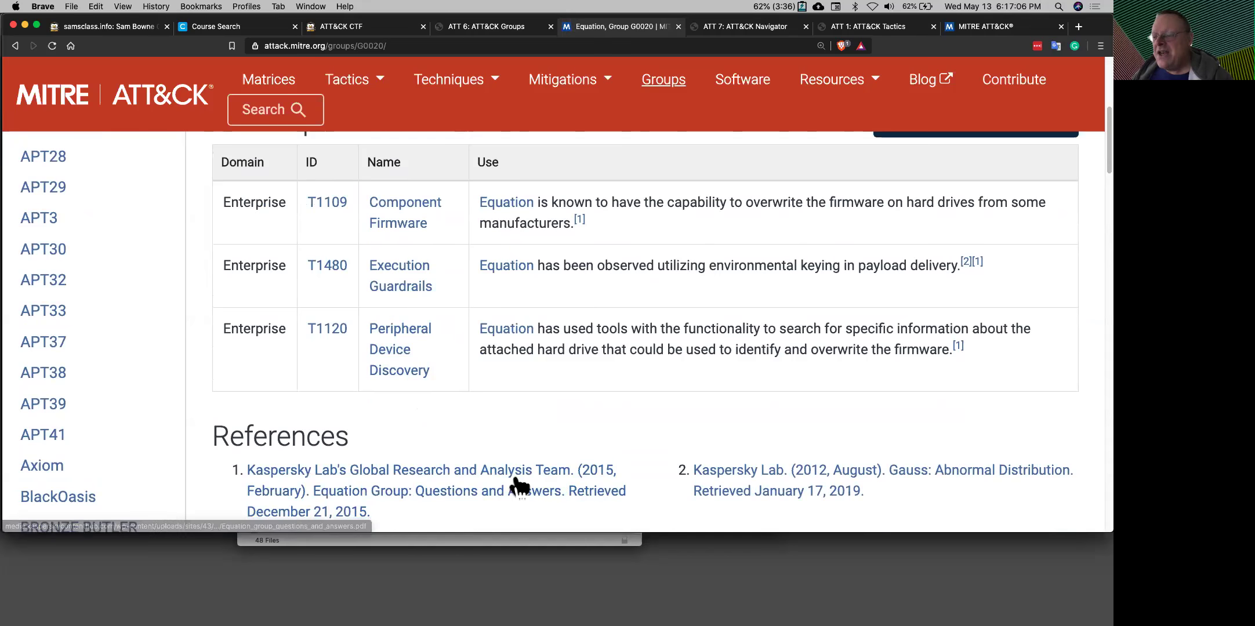
scroll(519, 472, down, 1)
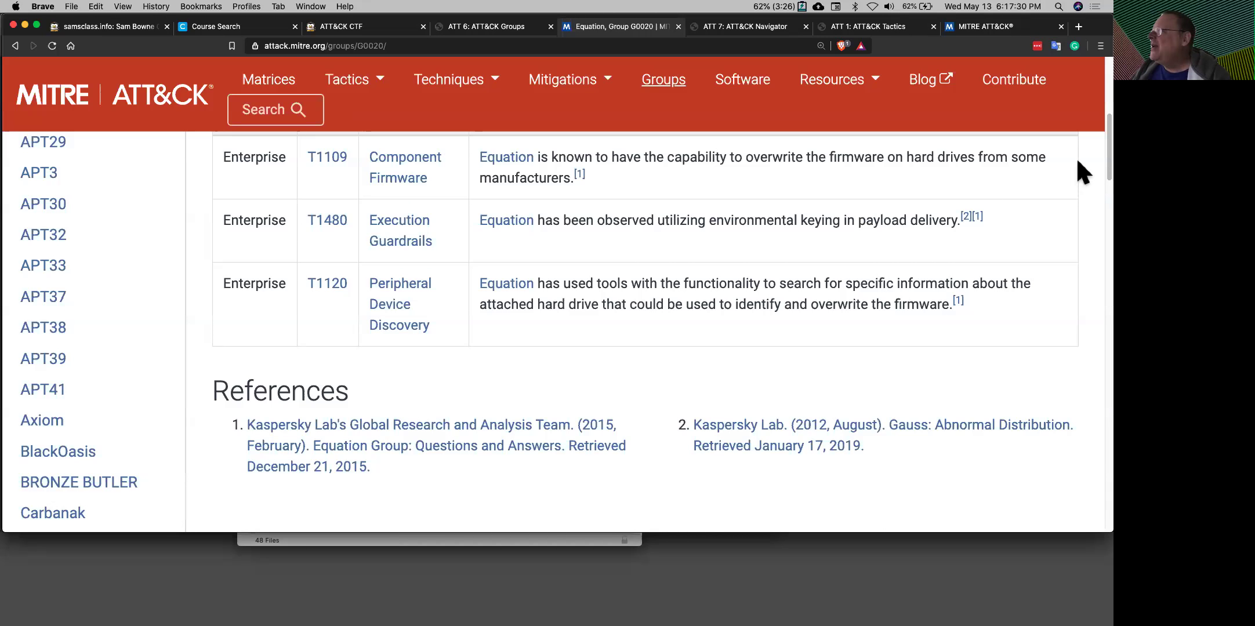
scroll(1097, 165, down, 1)
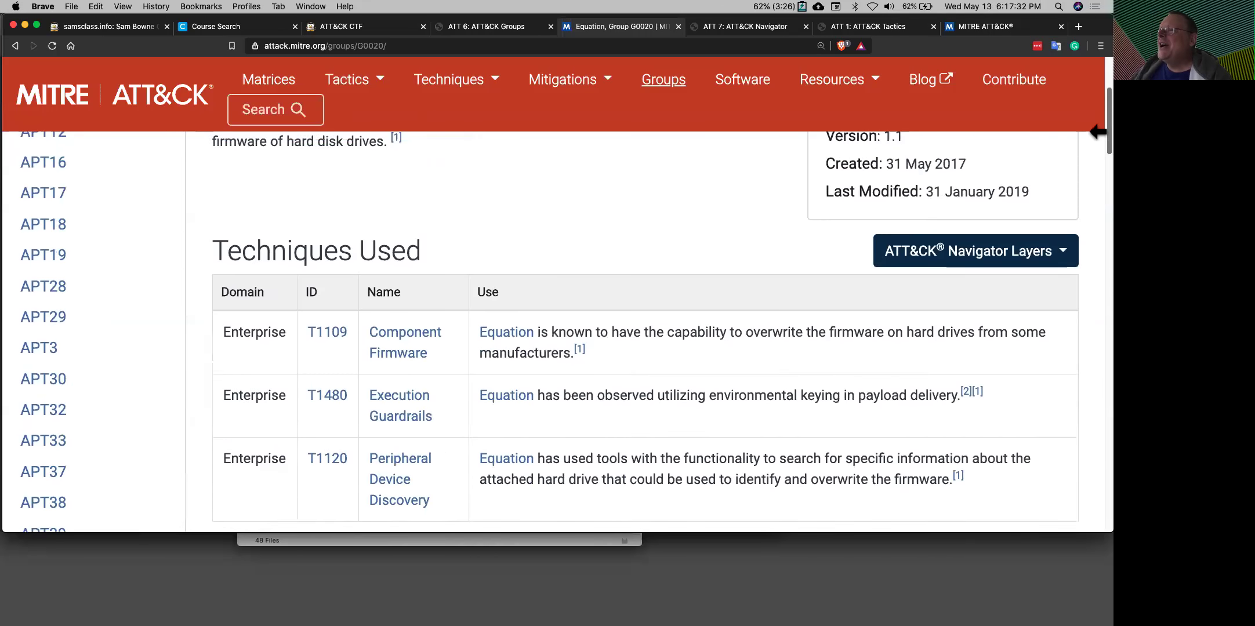
scroll(1098, 132, up, 5)
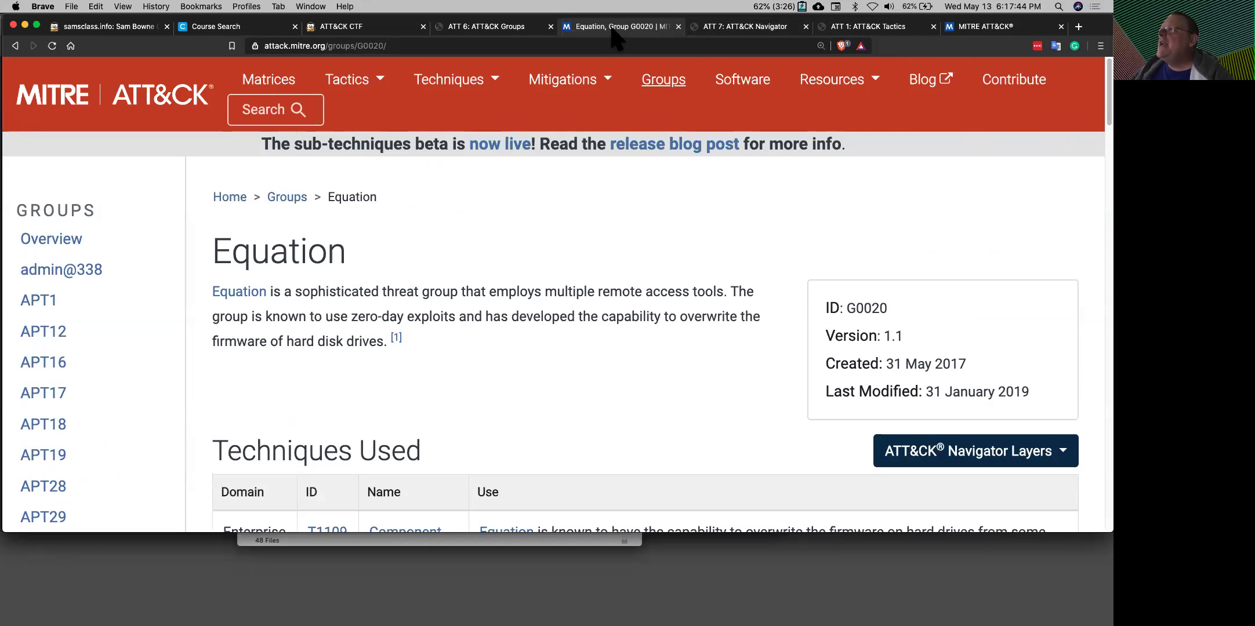
Open ATT&CK Navigator from the ATT 7 challenge in a new tab, close the ATT 1 tab, and show Navigator.
click(737, 31)
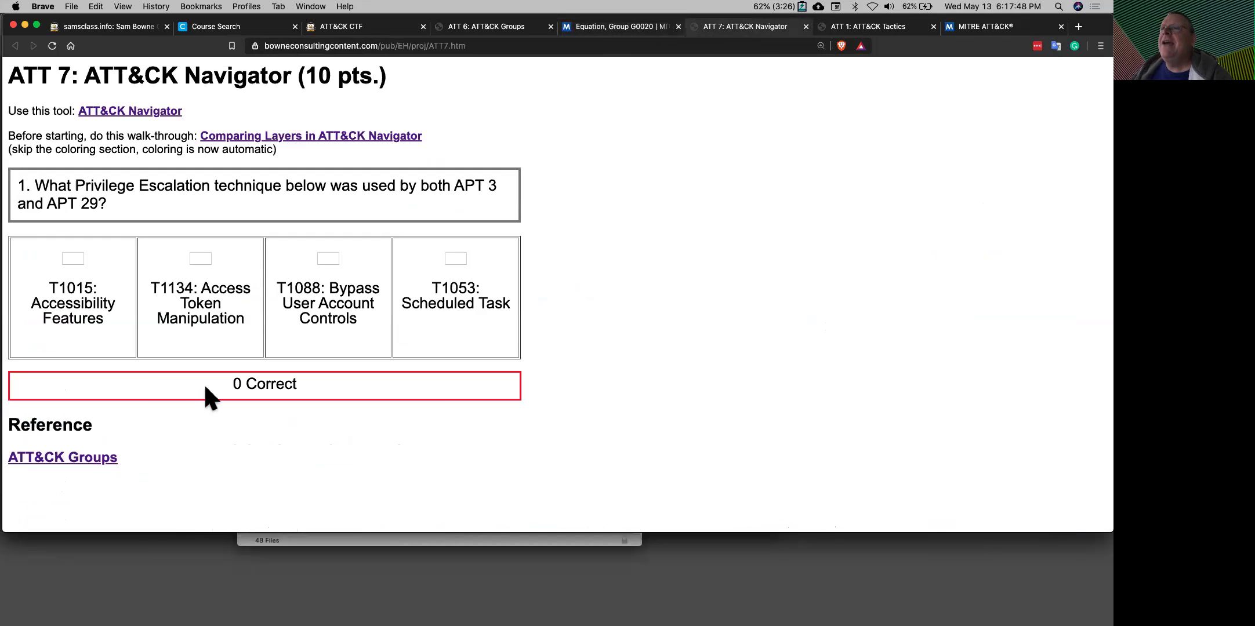
right_click(160, 110)
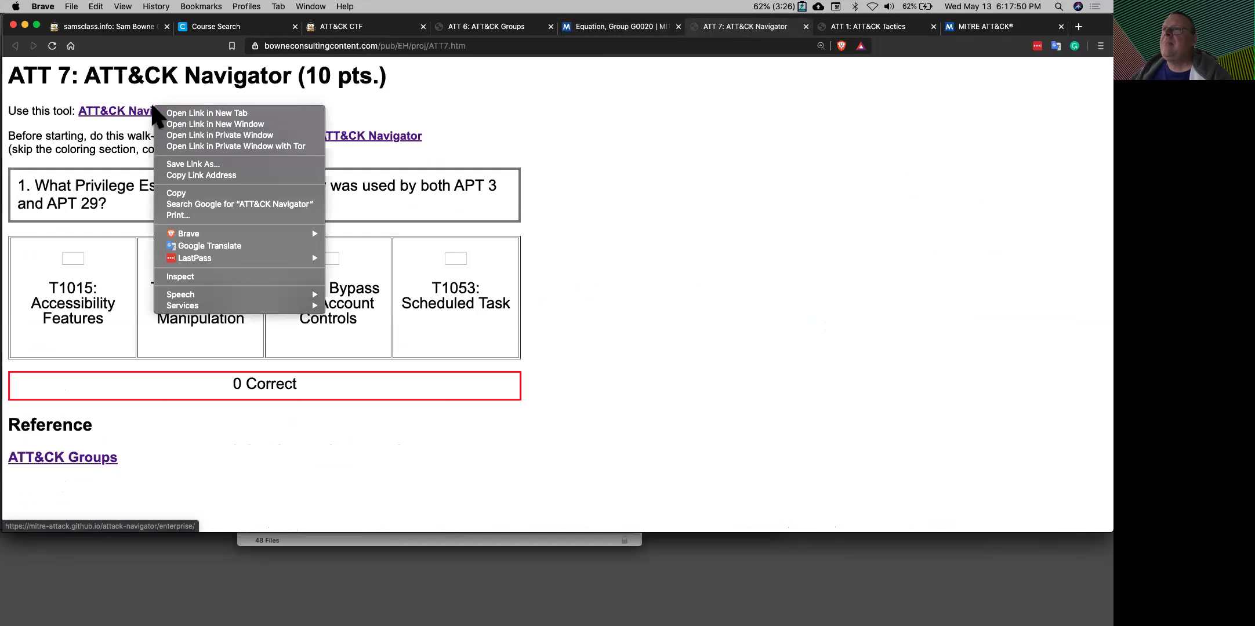
click(168, 114)
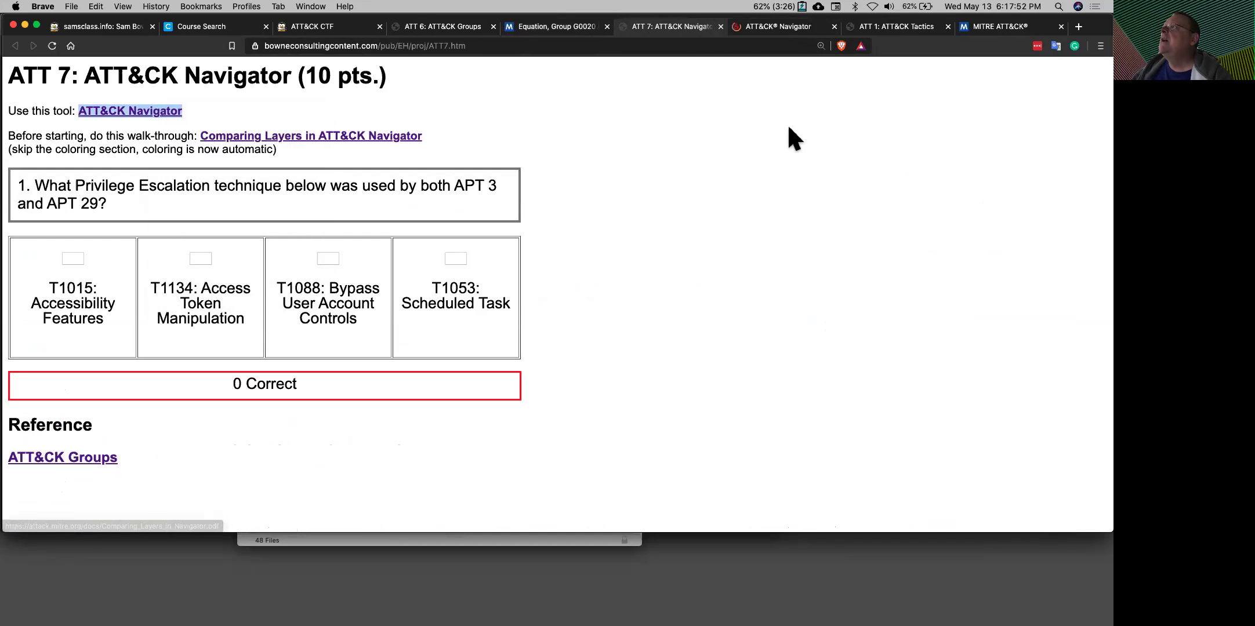
click(948, 27)
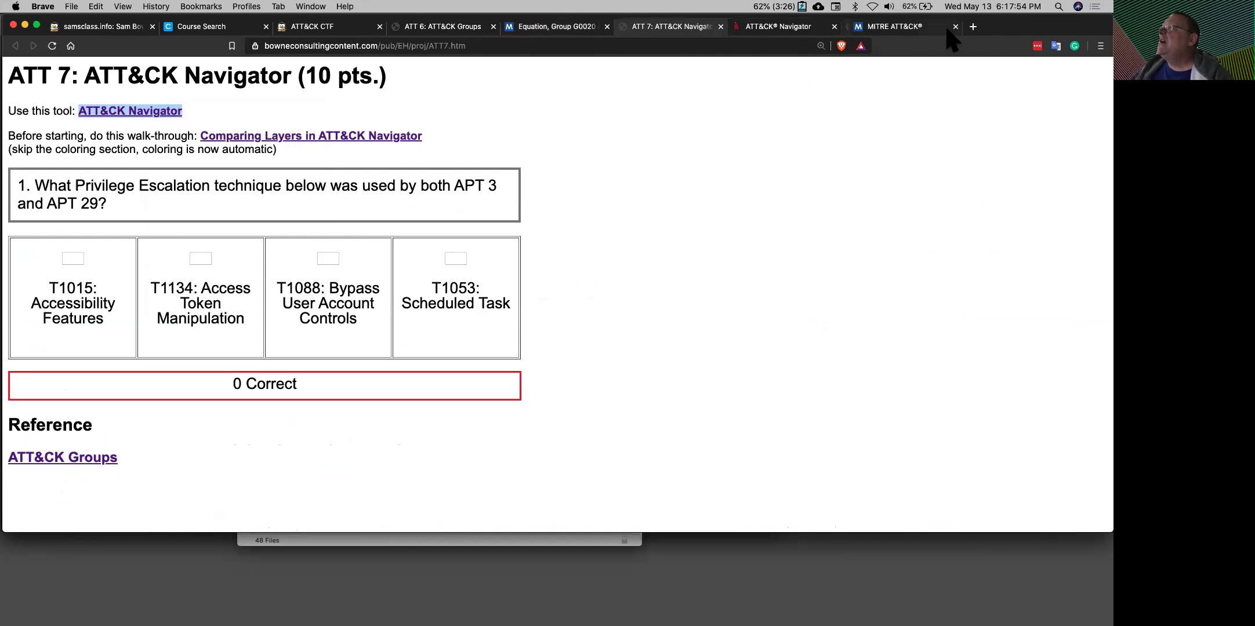
click(917, 29)
click(790, 29)
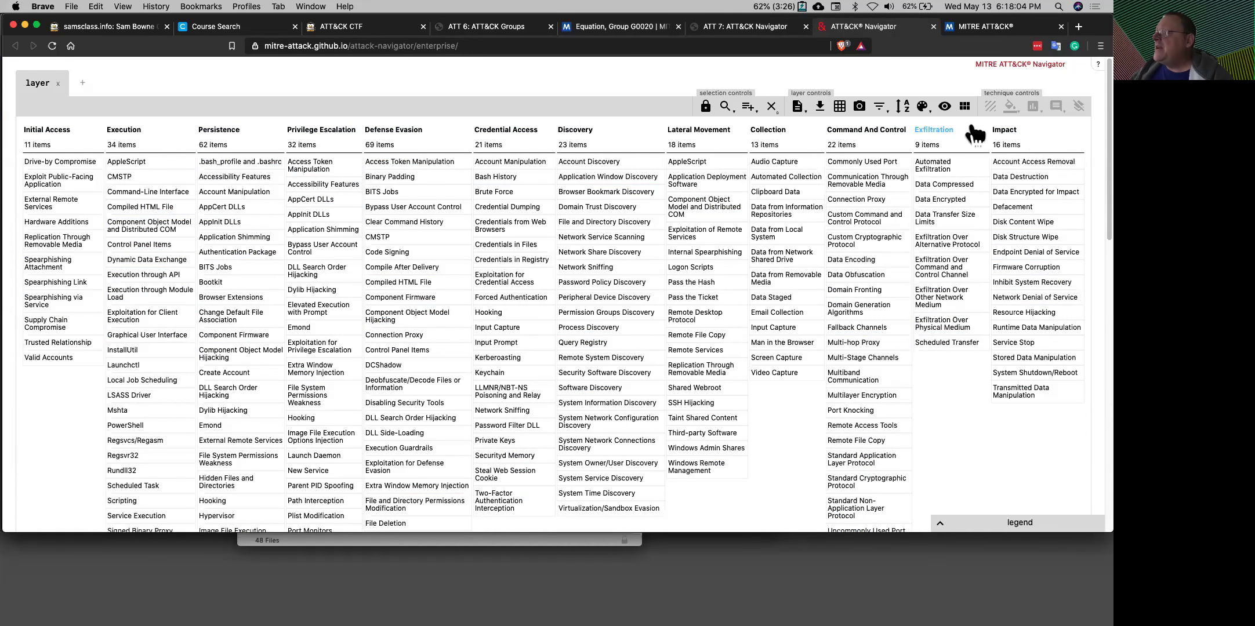
Select all APT39 techniques through multi-select and give them a score of 1.
click(933, 130)
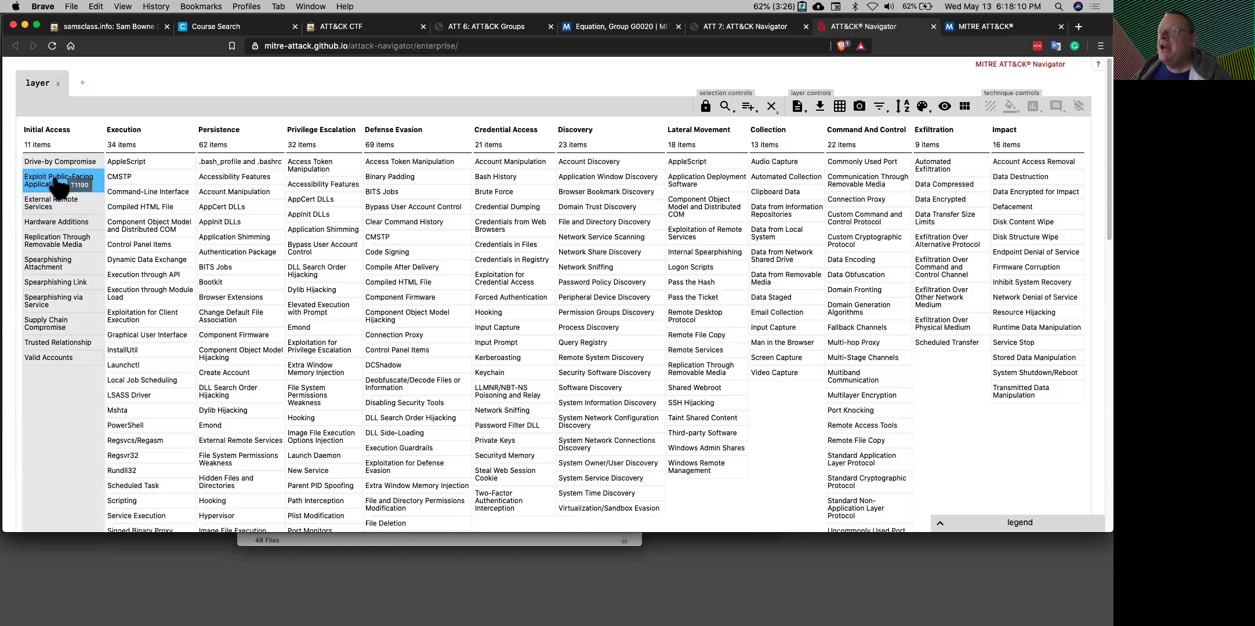
click(747, 107)
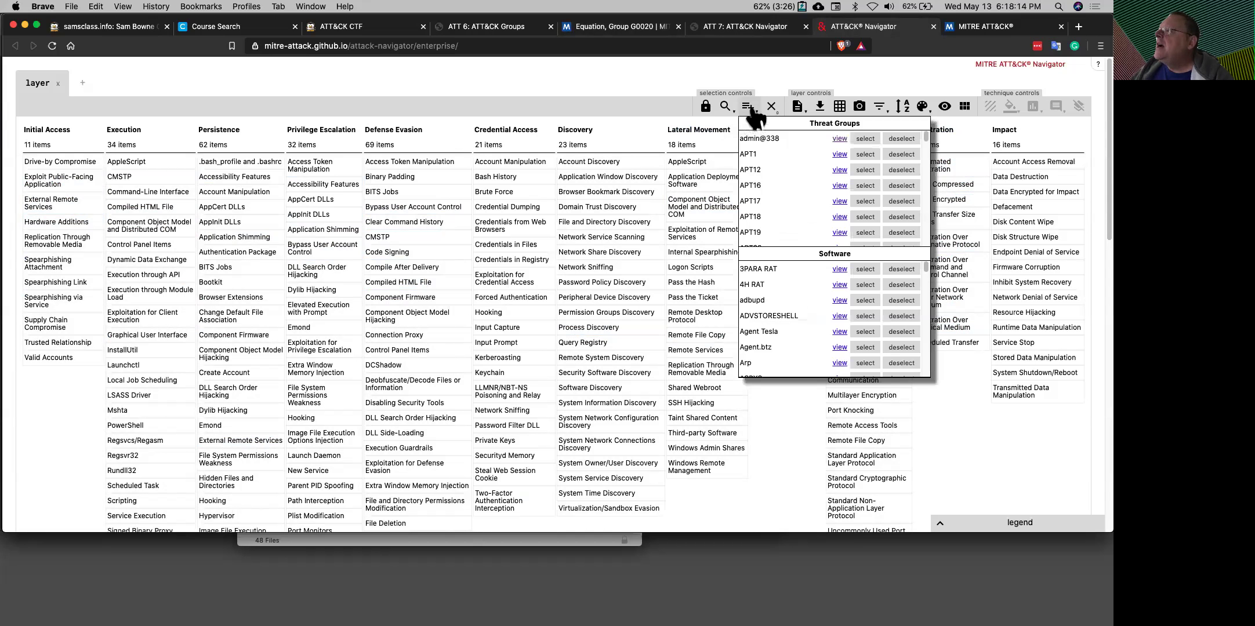
drag(926, 138, 927, 153)
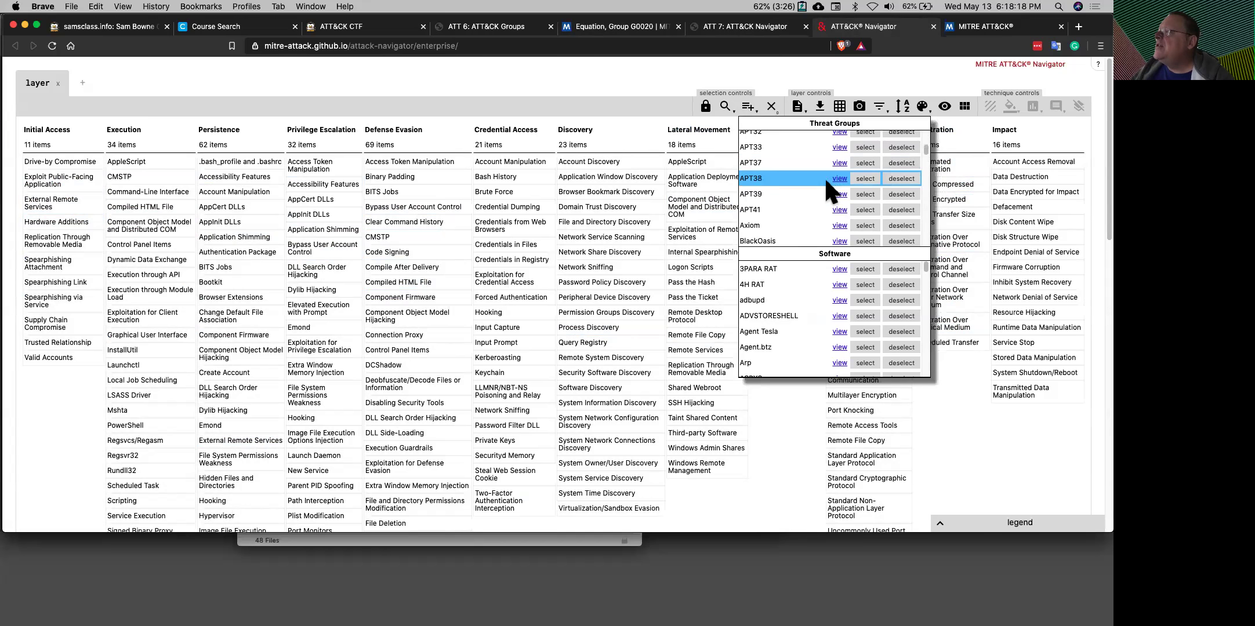
click(870, 199)
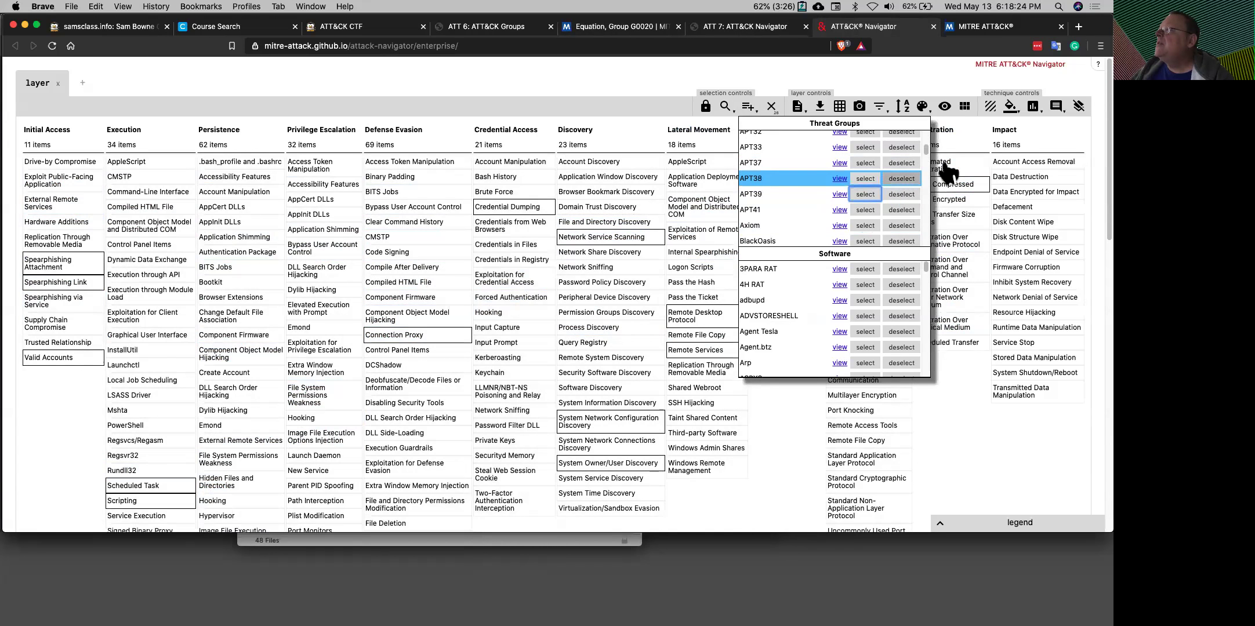
click(1038, 112)
click(1007, 122)
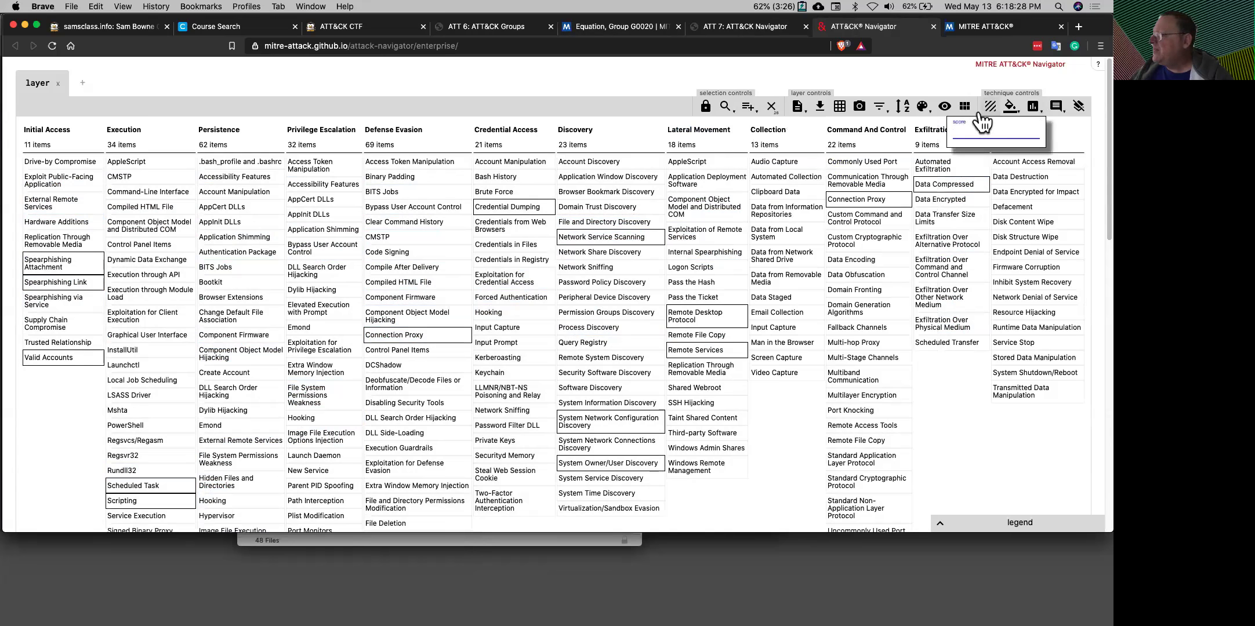
text(1)
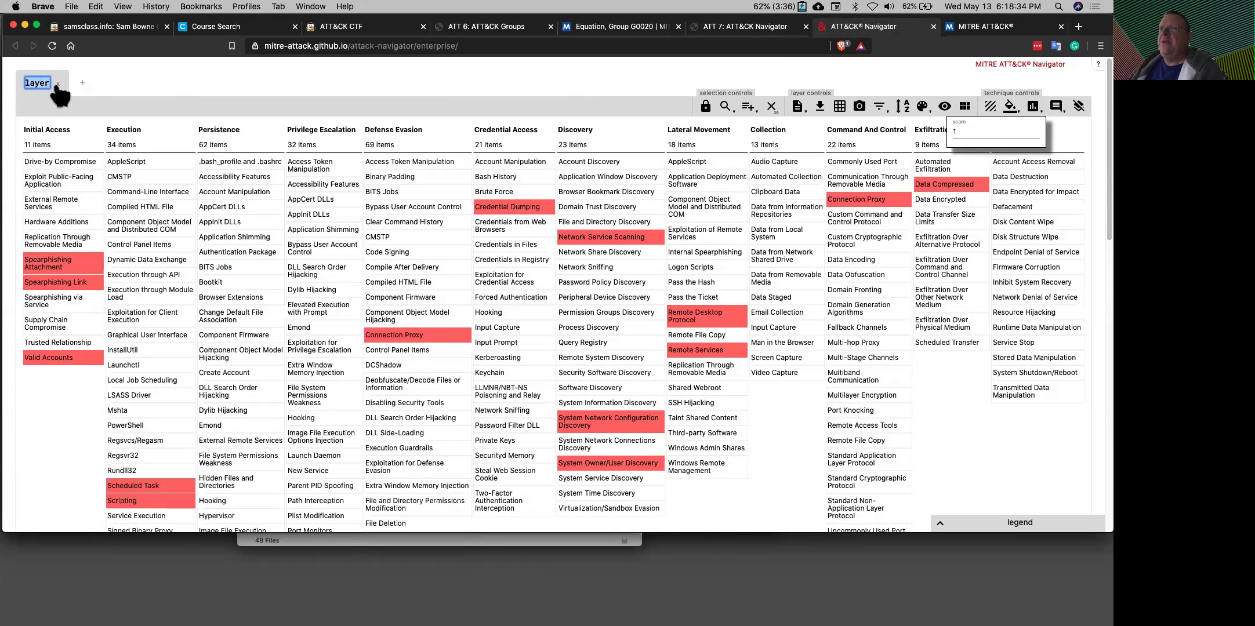
Rename the layer tab, typing 'APT32', and create a second empty layer.
drag(24, 82, 64, 93)
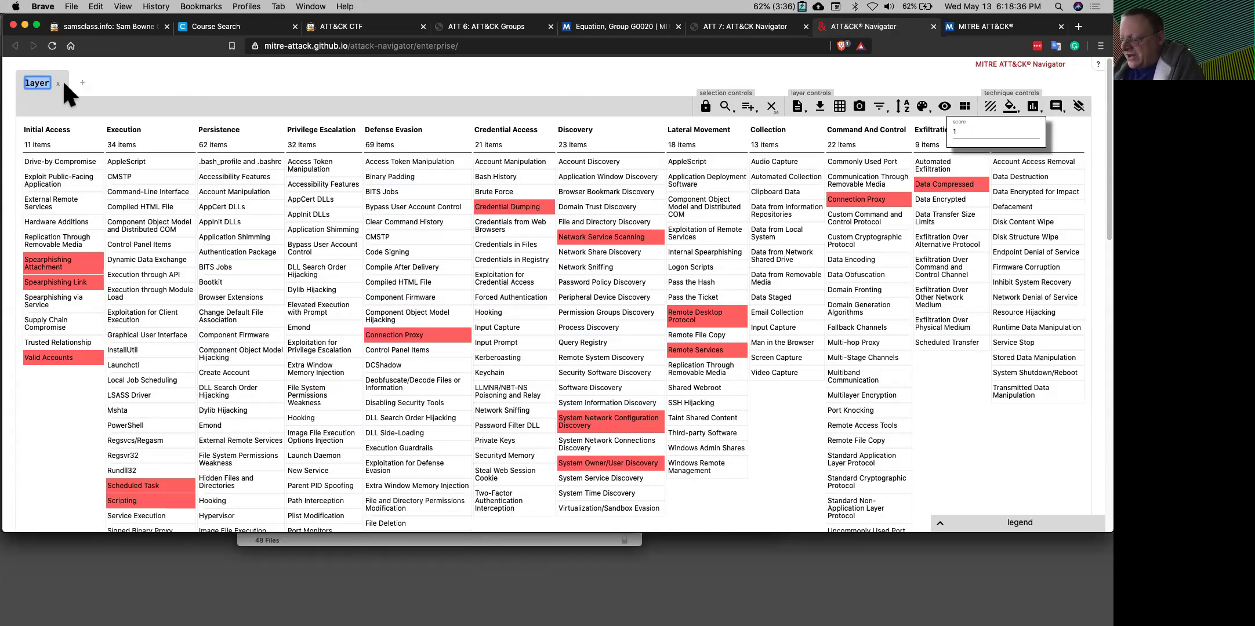
text(APT)
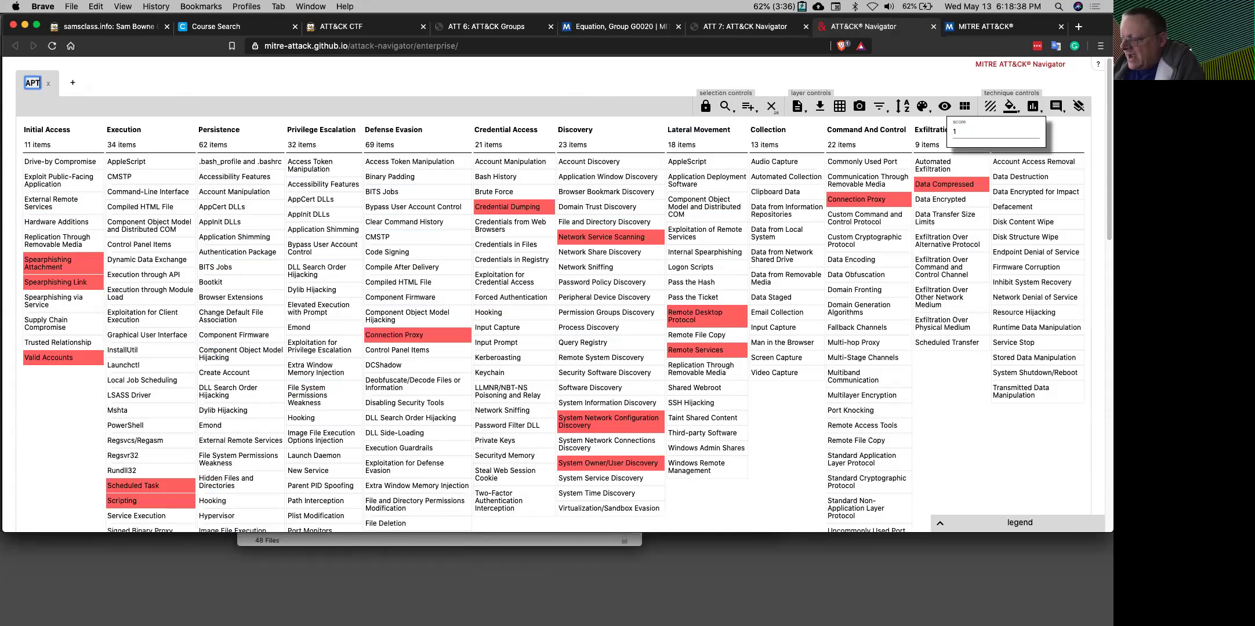
text(32)
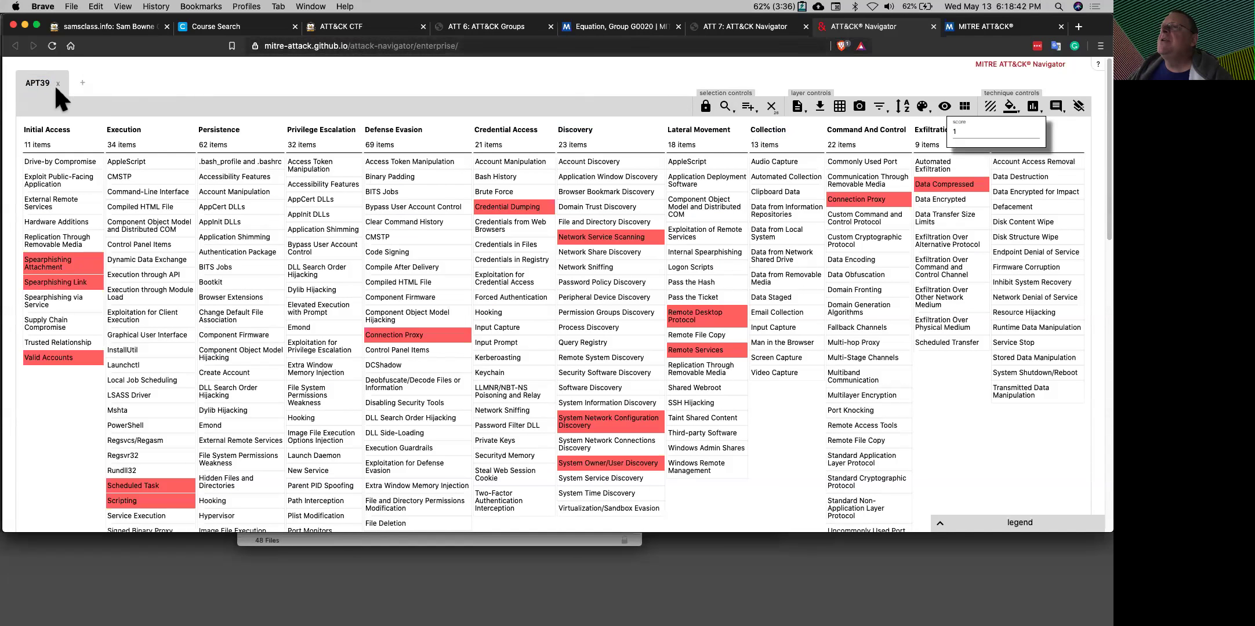
click(82, 82)
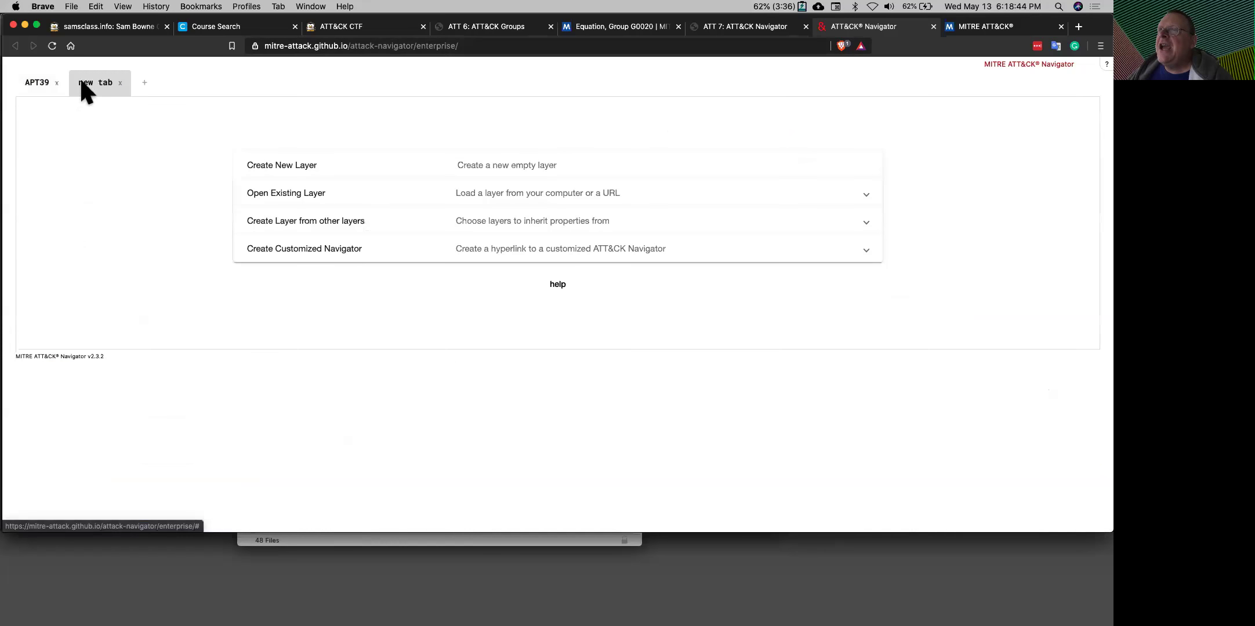
click(279, 169)
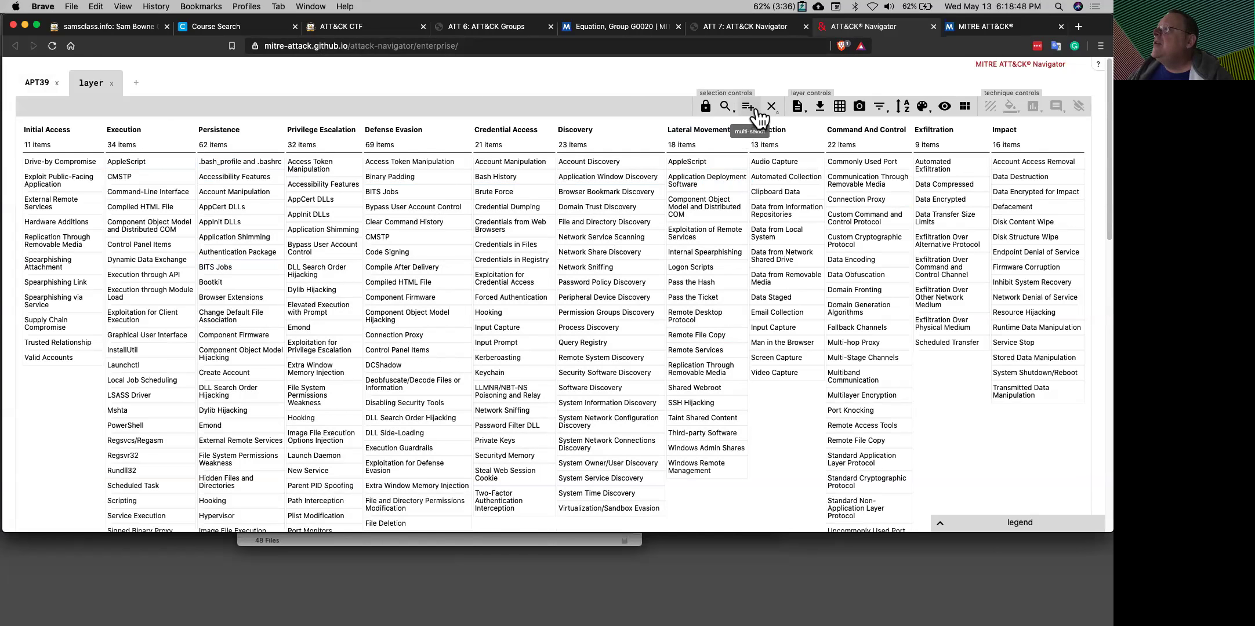
click(753, 109)
drag(928, 135, 929, 161)
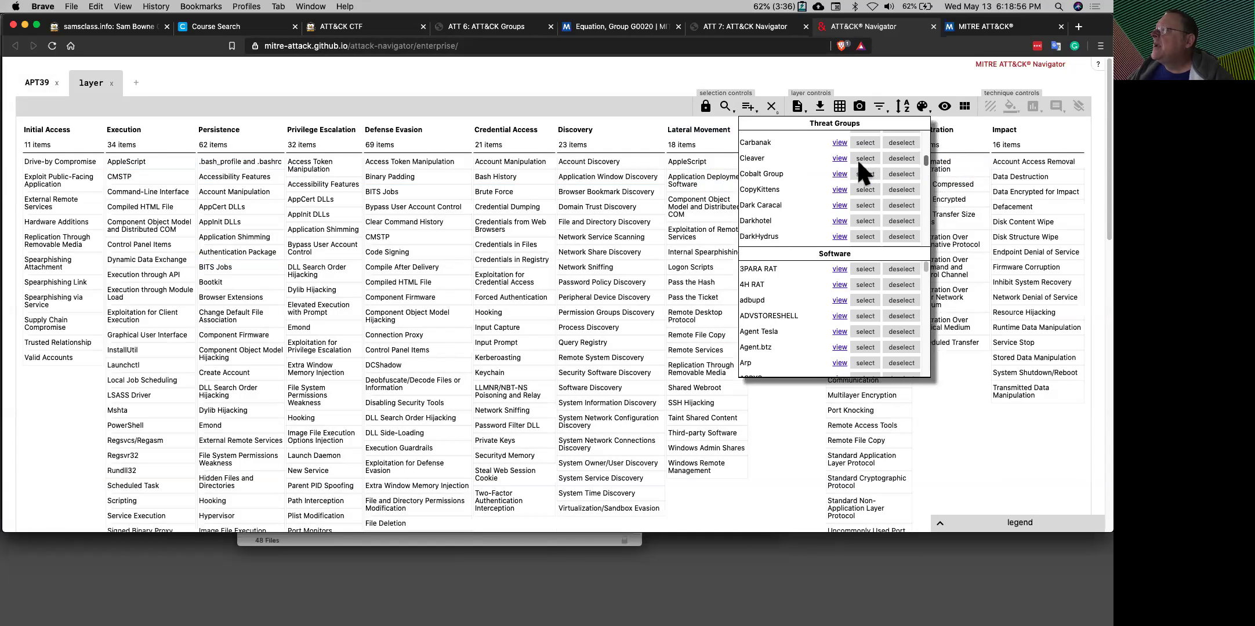
Select all Cobalt Group techniques and give them a score of 1.
click(865, 173)
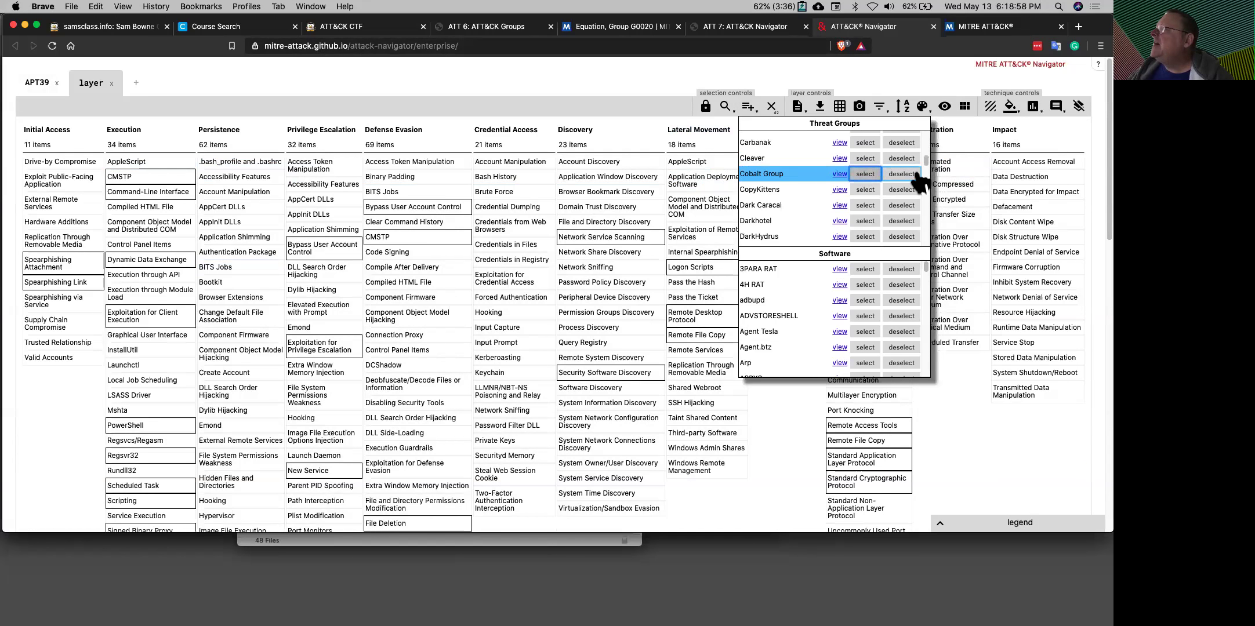
click(1033, 106)
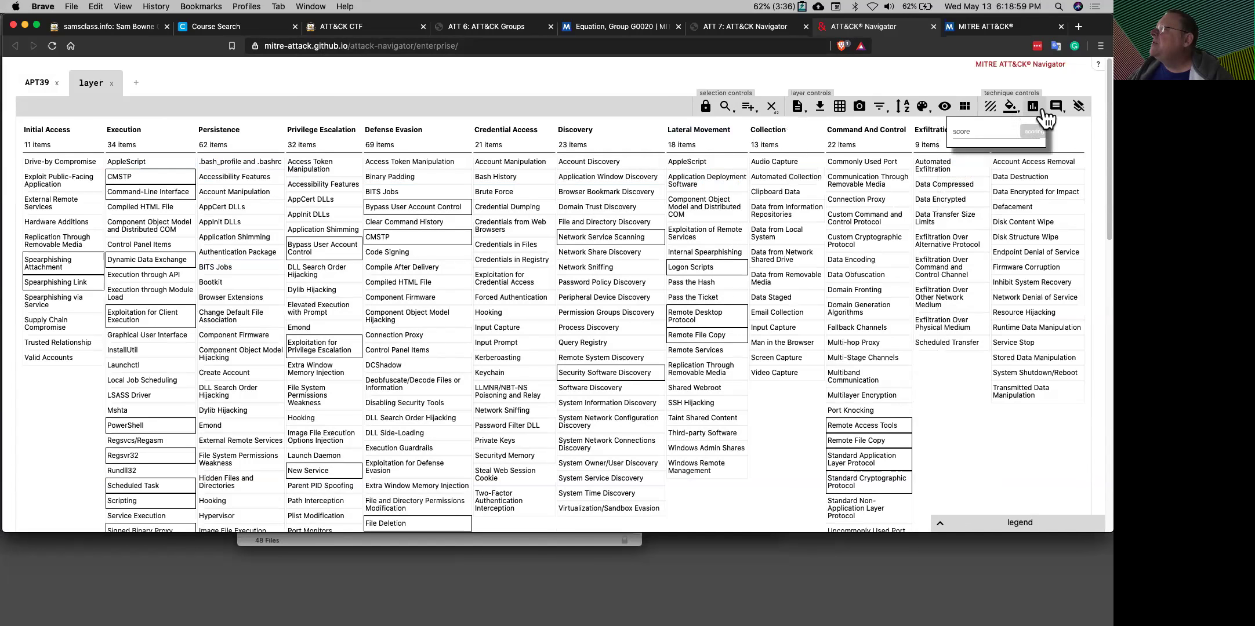
click(998, 122)
text(1)
key(Return)
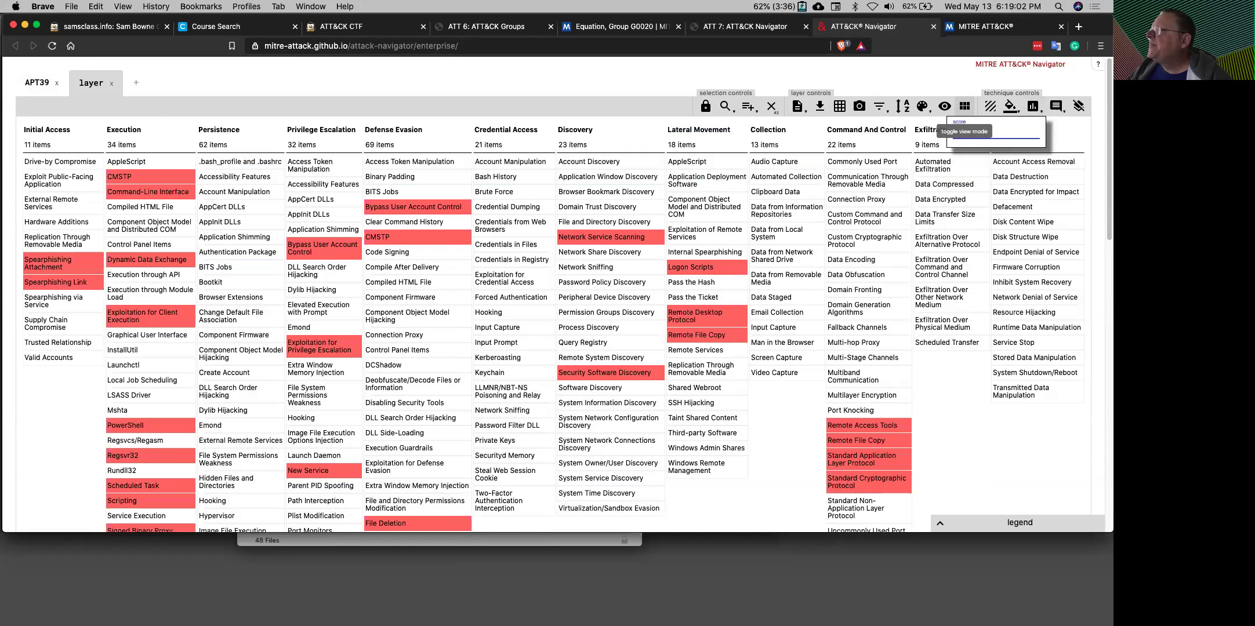
key(super+l)
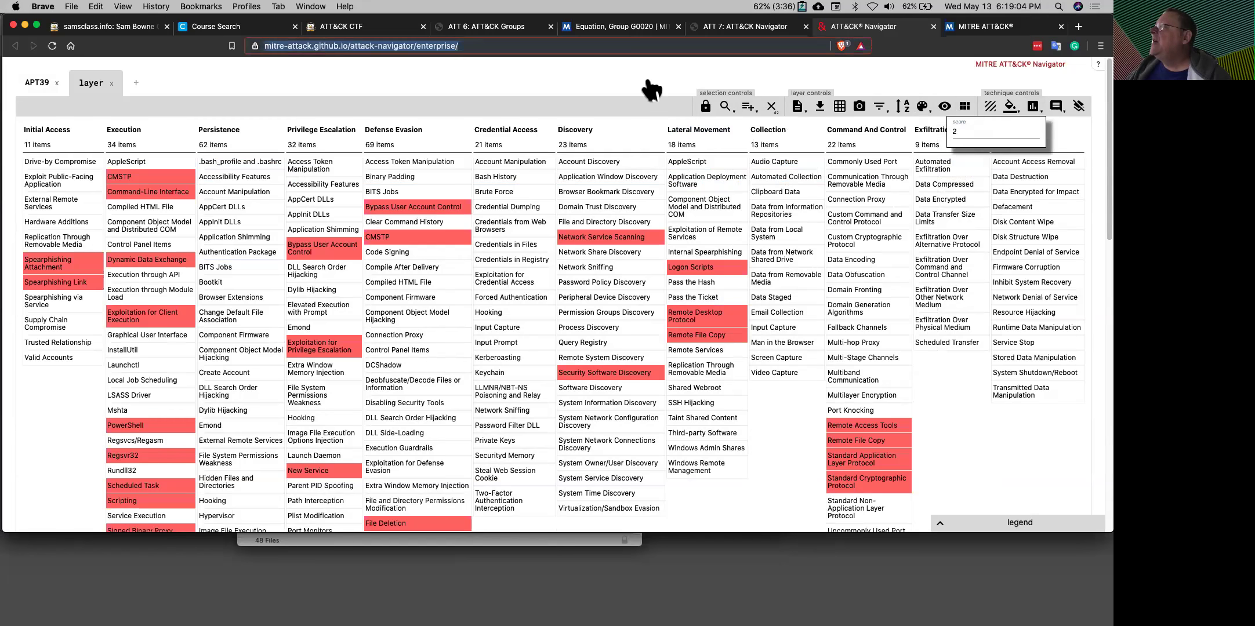
click(571, 78)
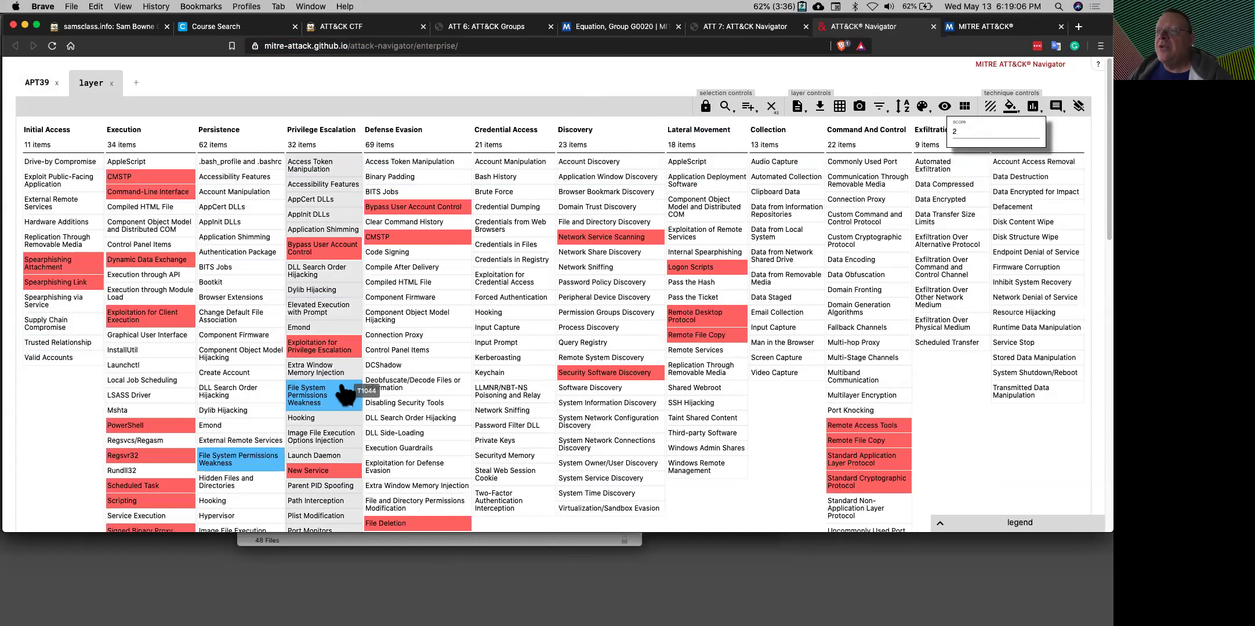
Rename the second layer, typing 'Gobal', and compare it against the APT39 layer.
double_click(90, 75)
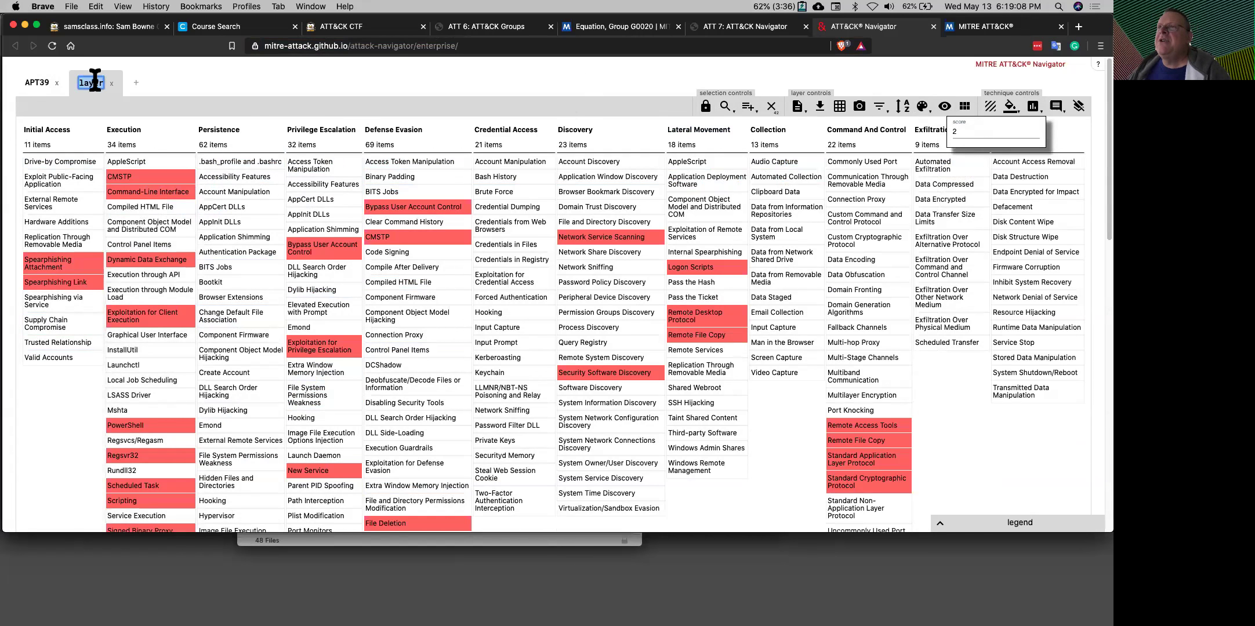
text(Go)
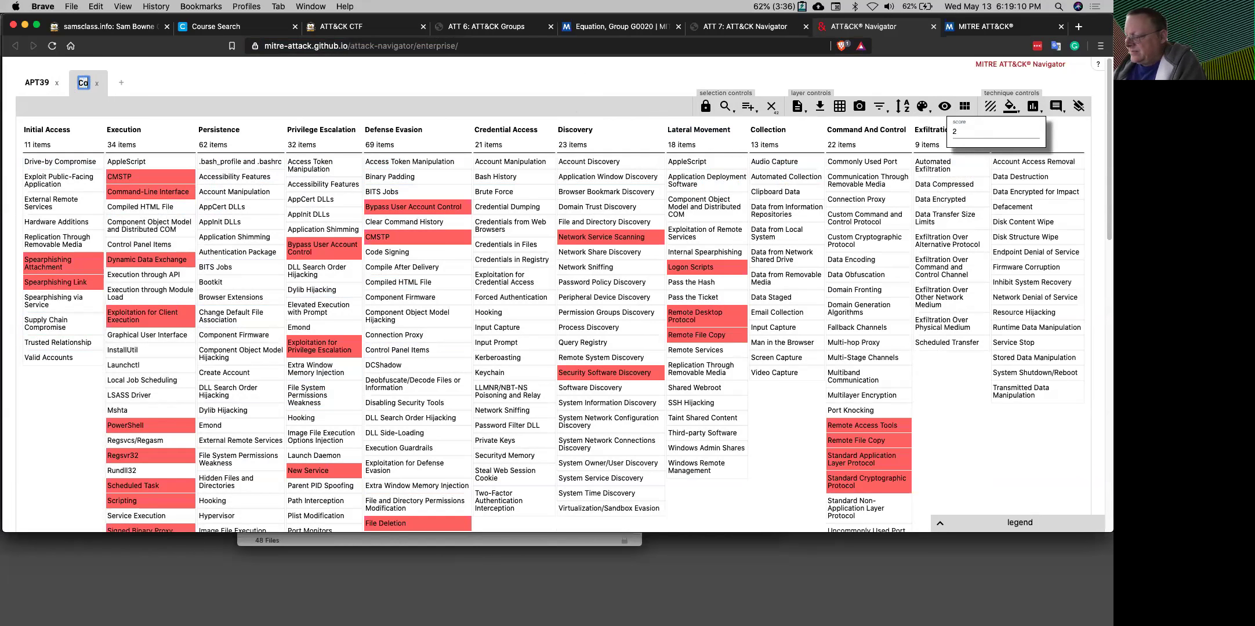
text(balt)
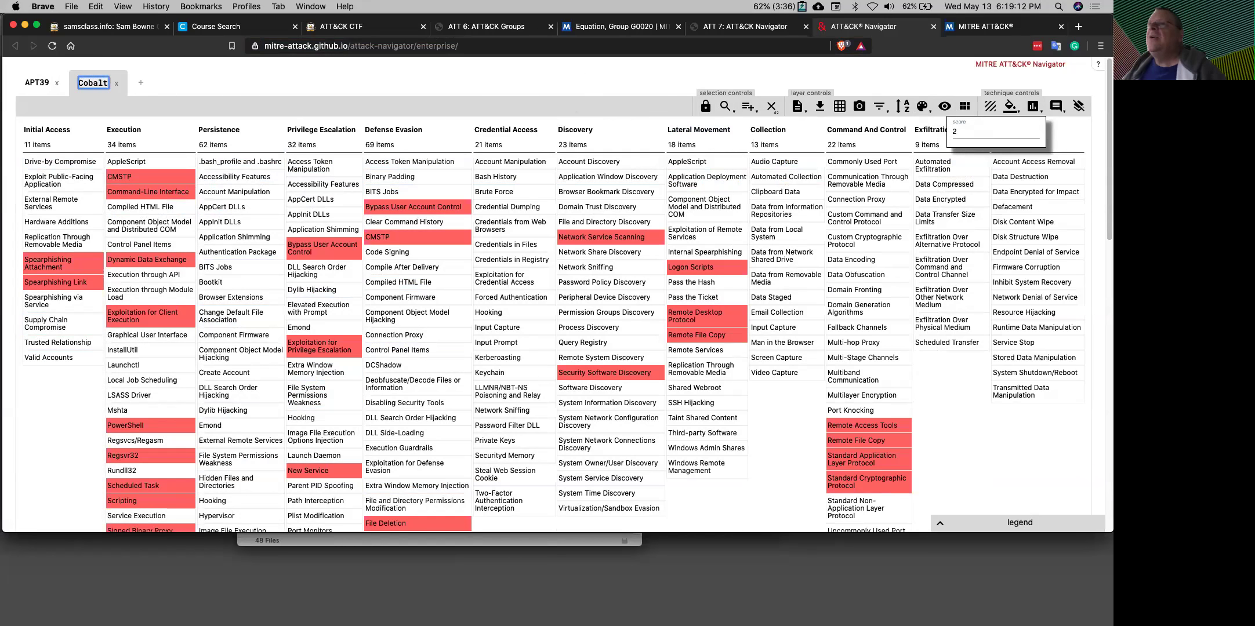
click(37, 82)
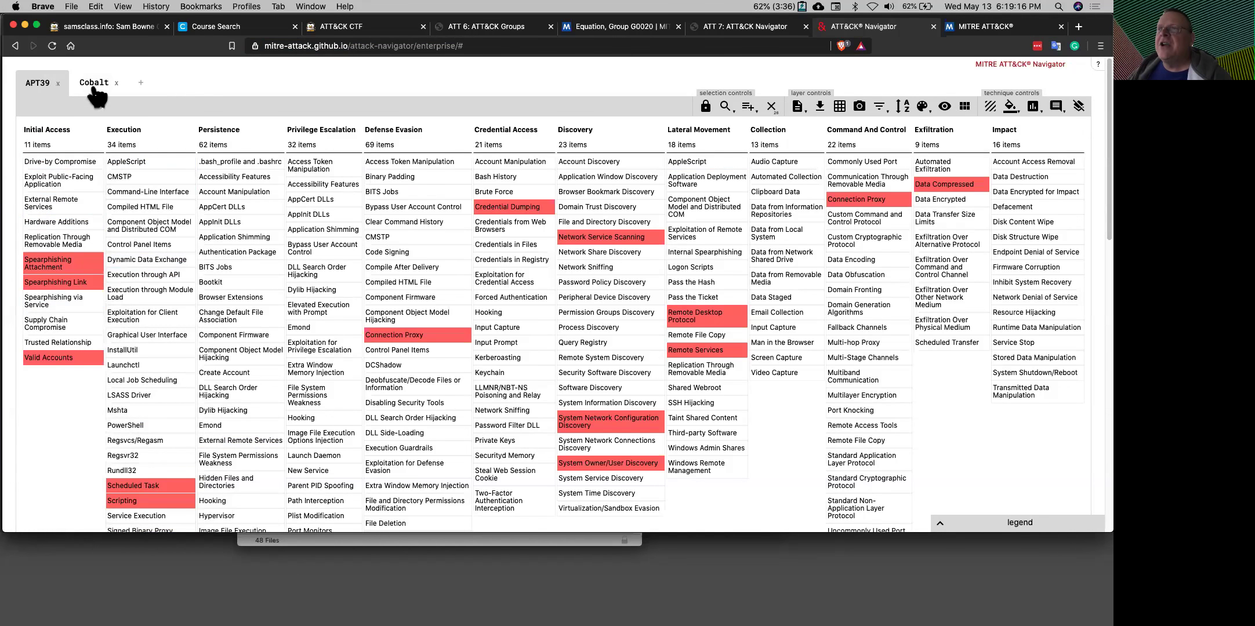
click(94, 83)
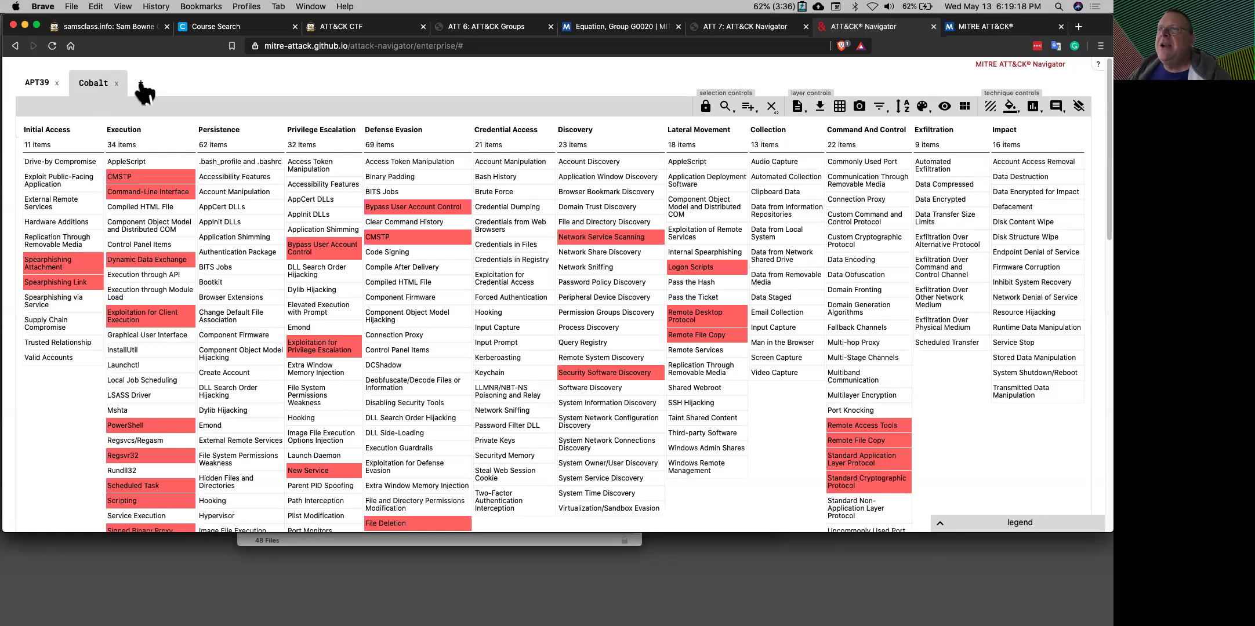
Build a 'layer by operation' from the APT39 and Cobalt layers with score expression a+b.
click(142, 82)
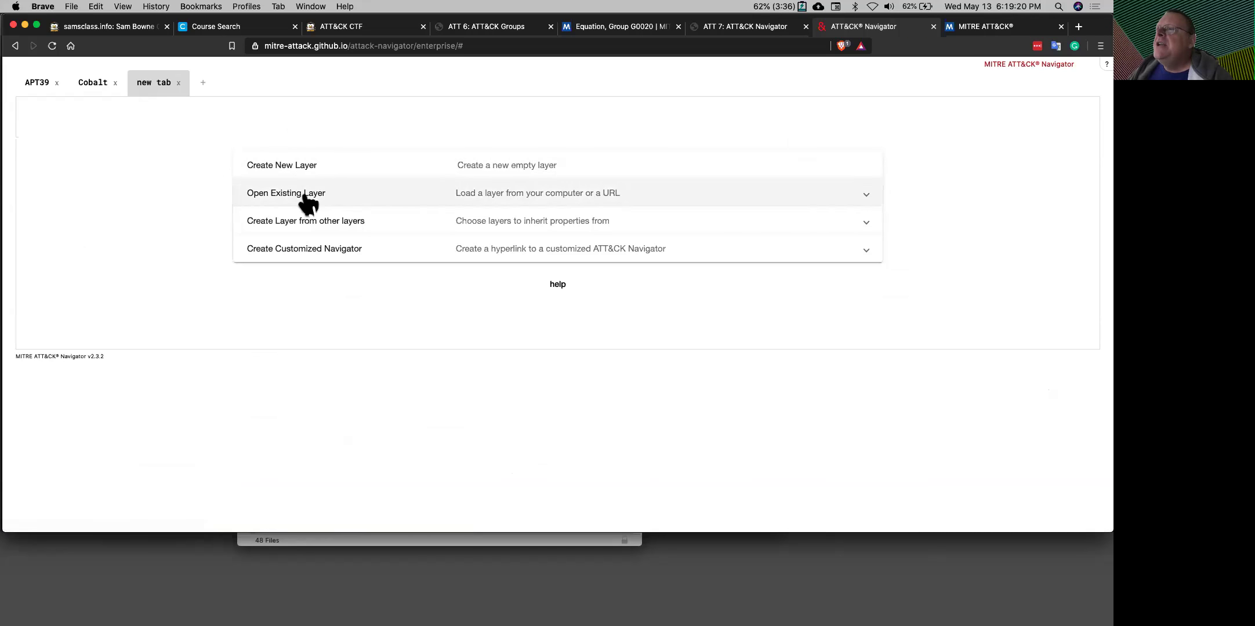
click(335, 226)
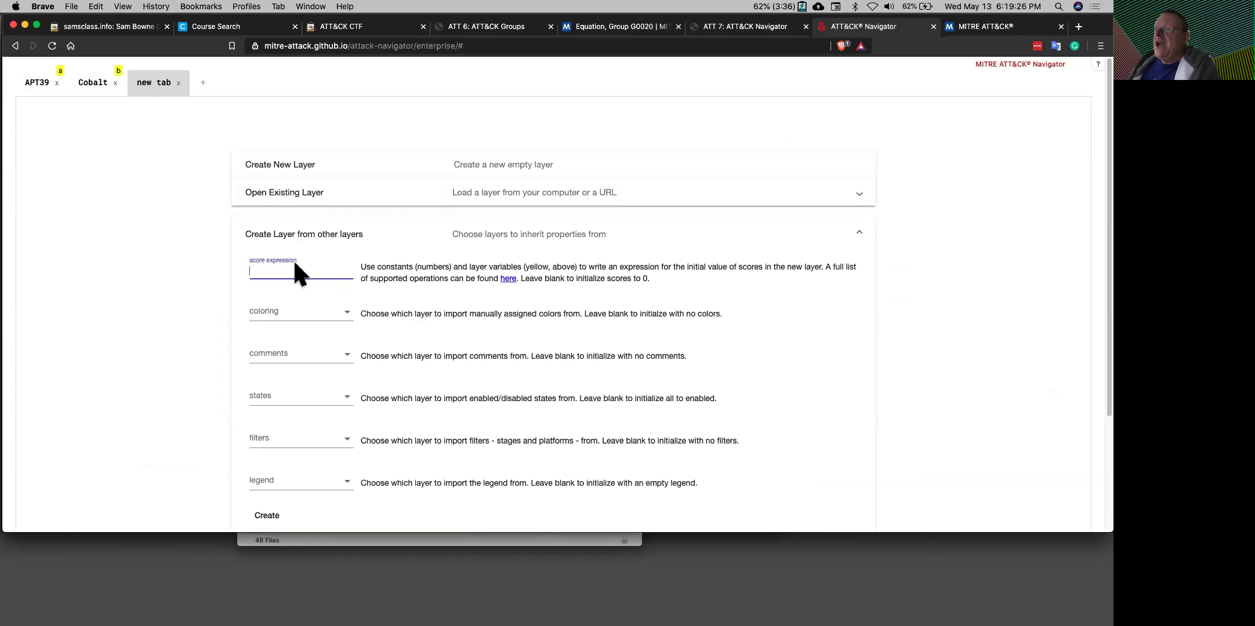
text(a+b)
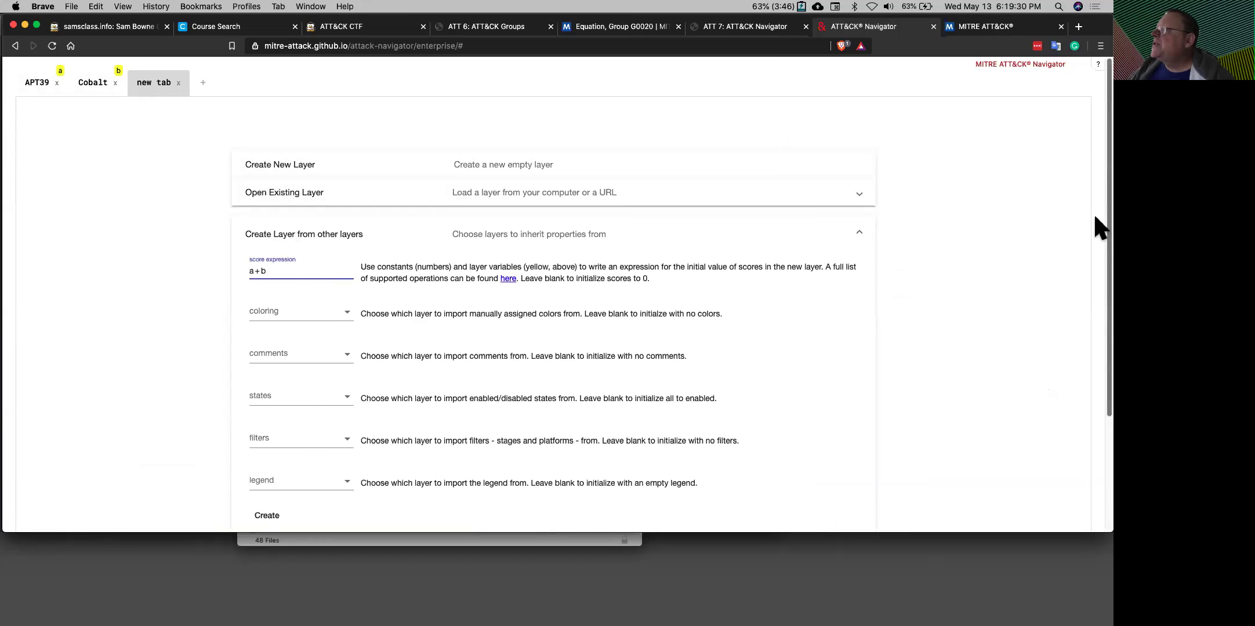
scroll(1093, 372, down, 4)
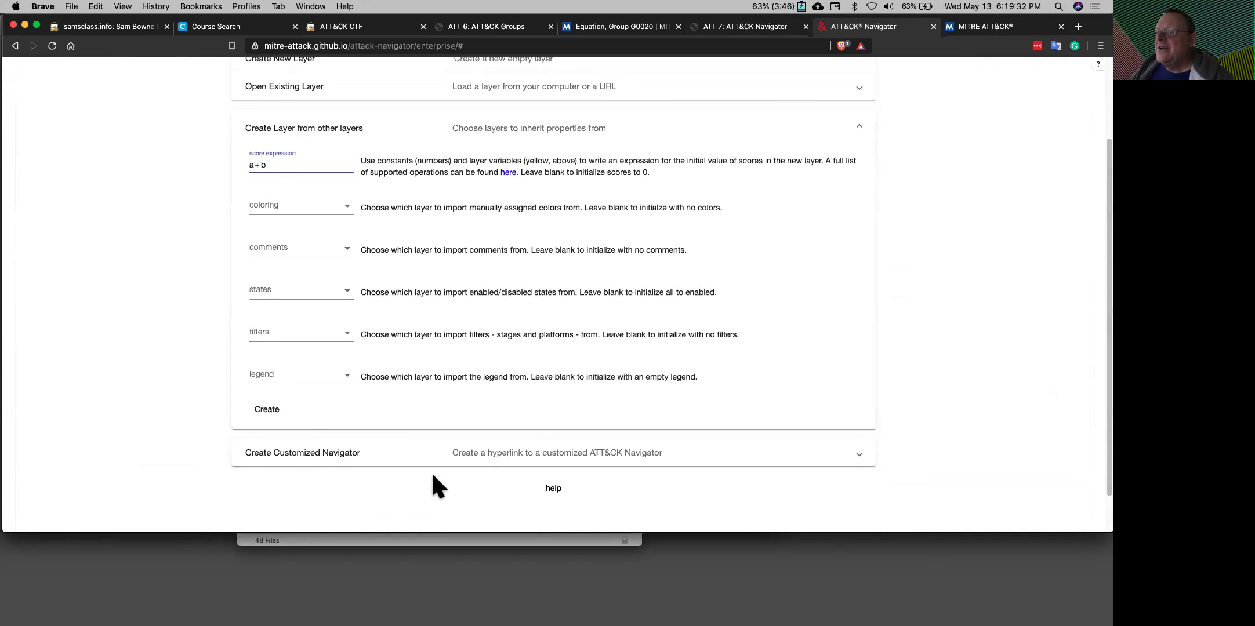
click(268, 412)
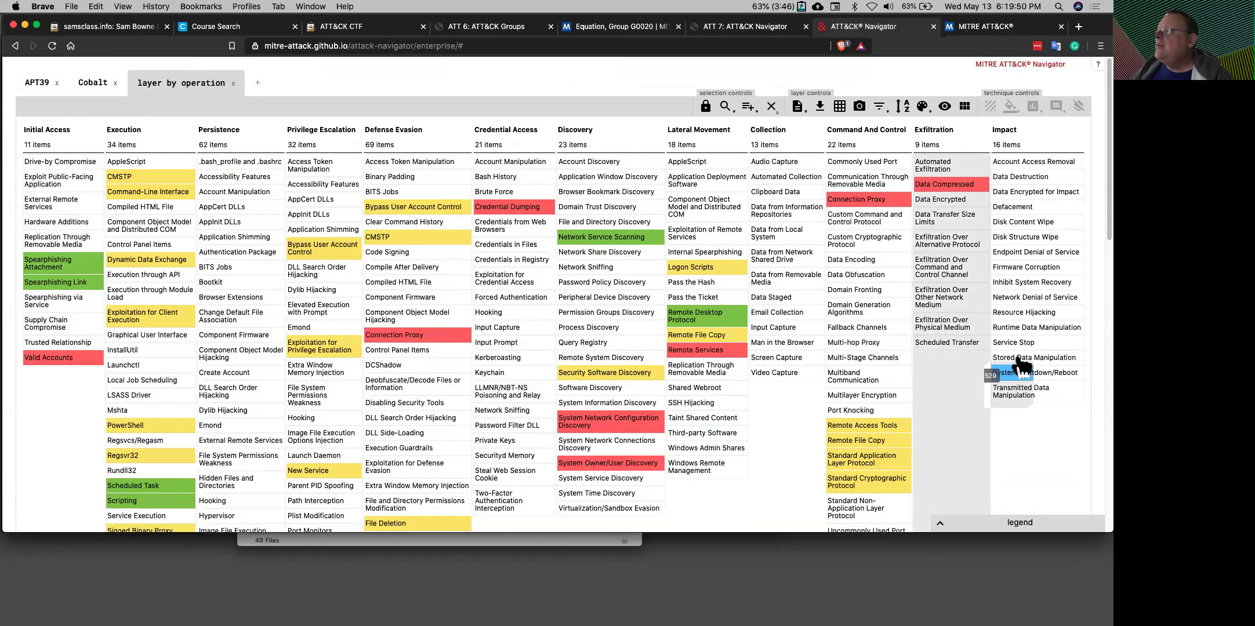
Review the combined layer's red and yellow techniques, then browse the multi-select group and software list.
scroll(1099, 229, down, 1)
drag(1095, 218, 1095, 383)
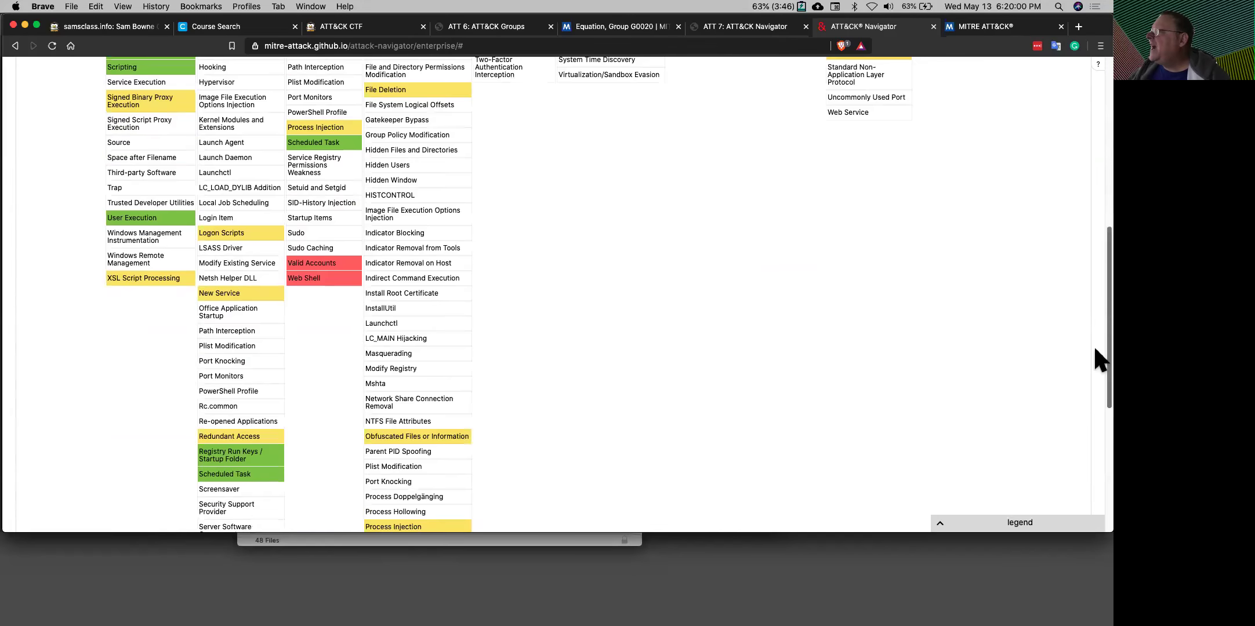
drag(1094, 344, 1093, 164)
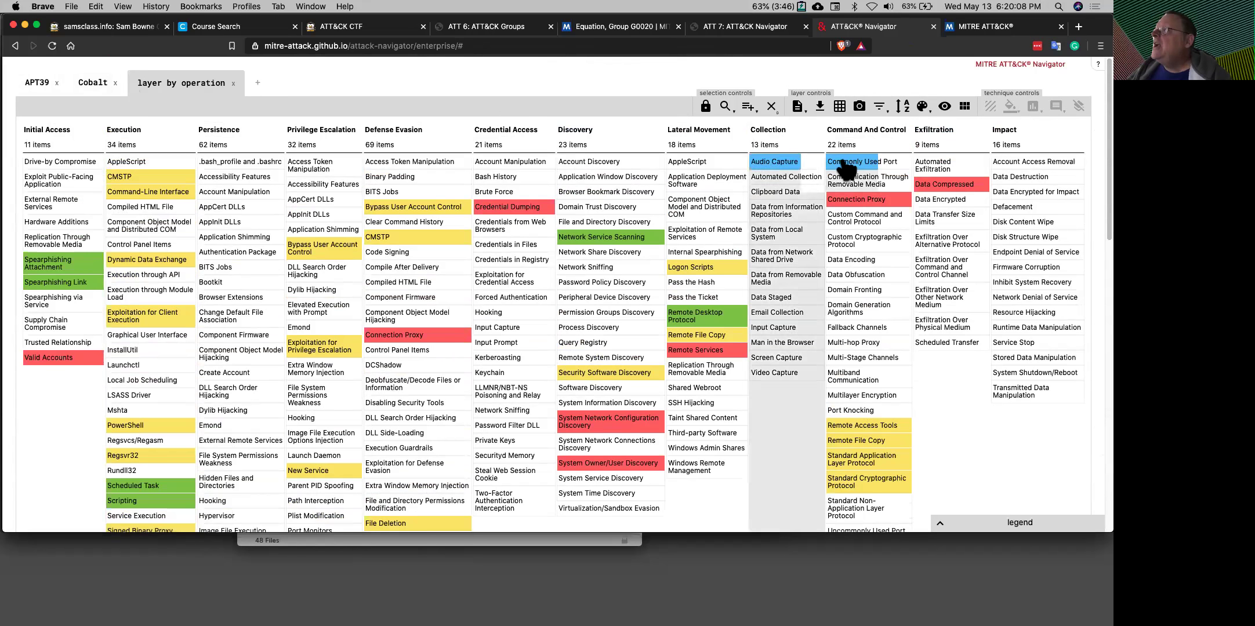
click(734, 111)
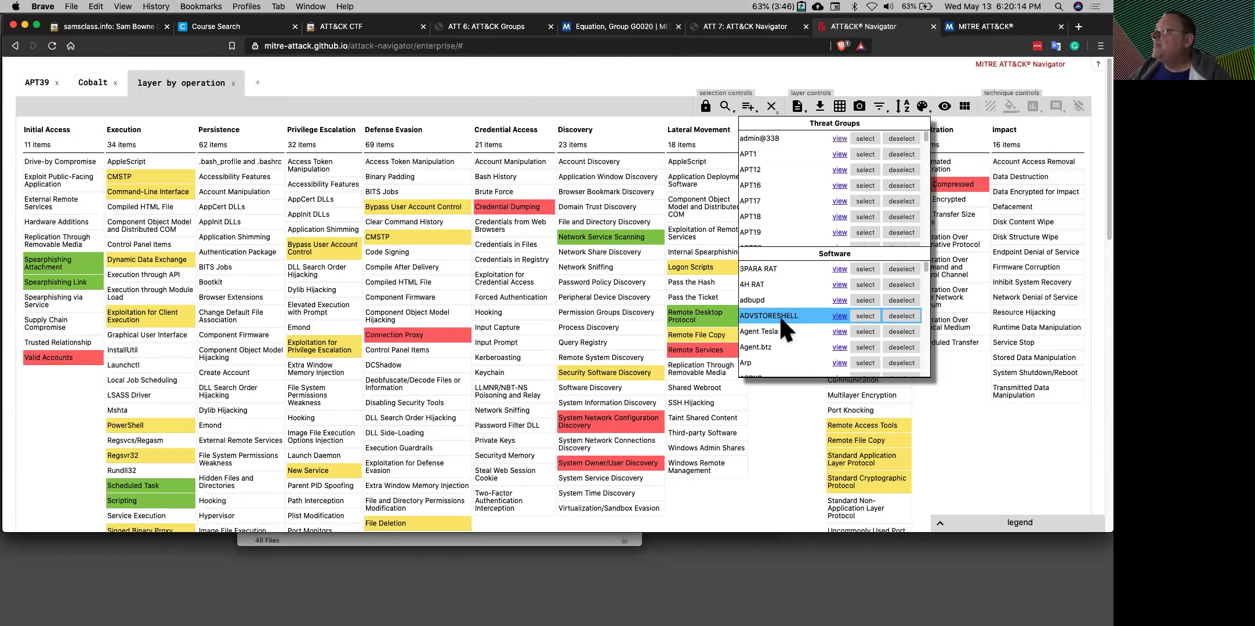
drag(925, 267, 926, 294)
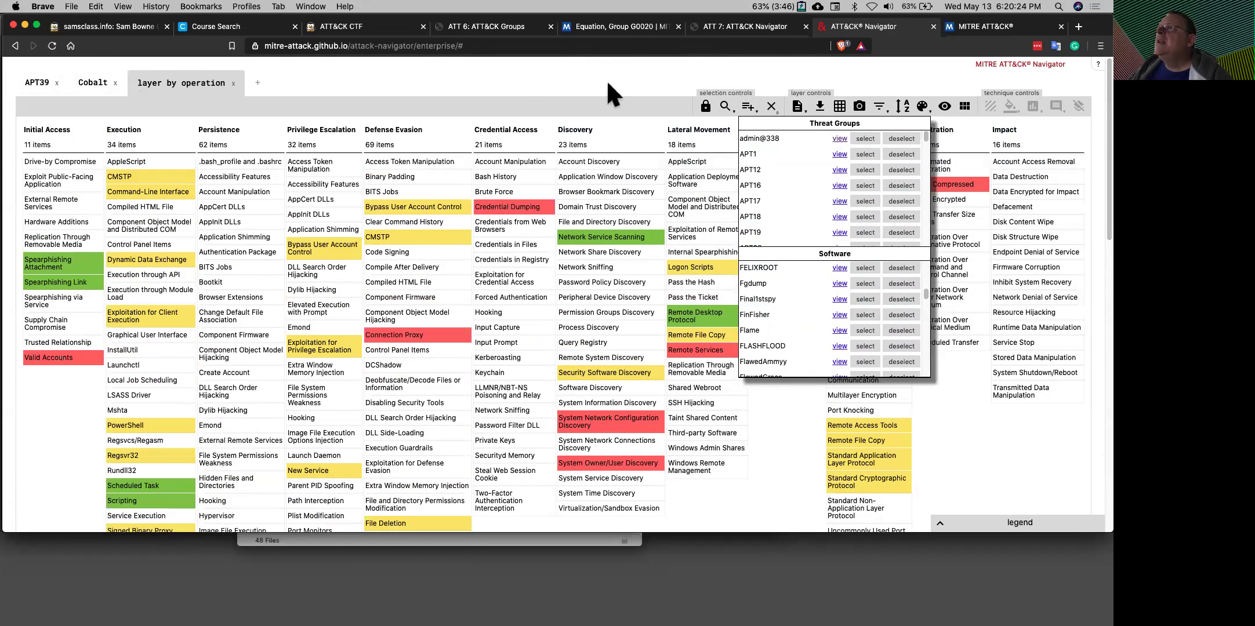
Create a new empty layer and select every technique used by FinFisher.
click(259, 83)
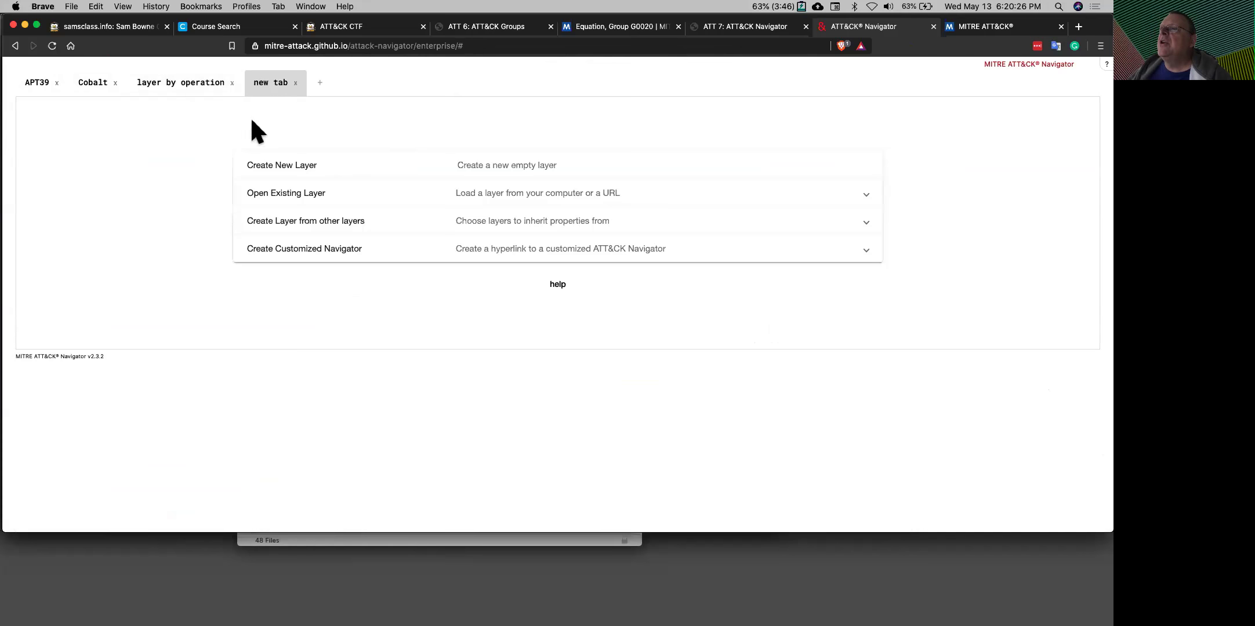
click(295, 166)
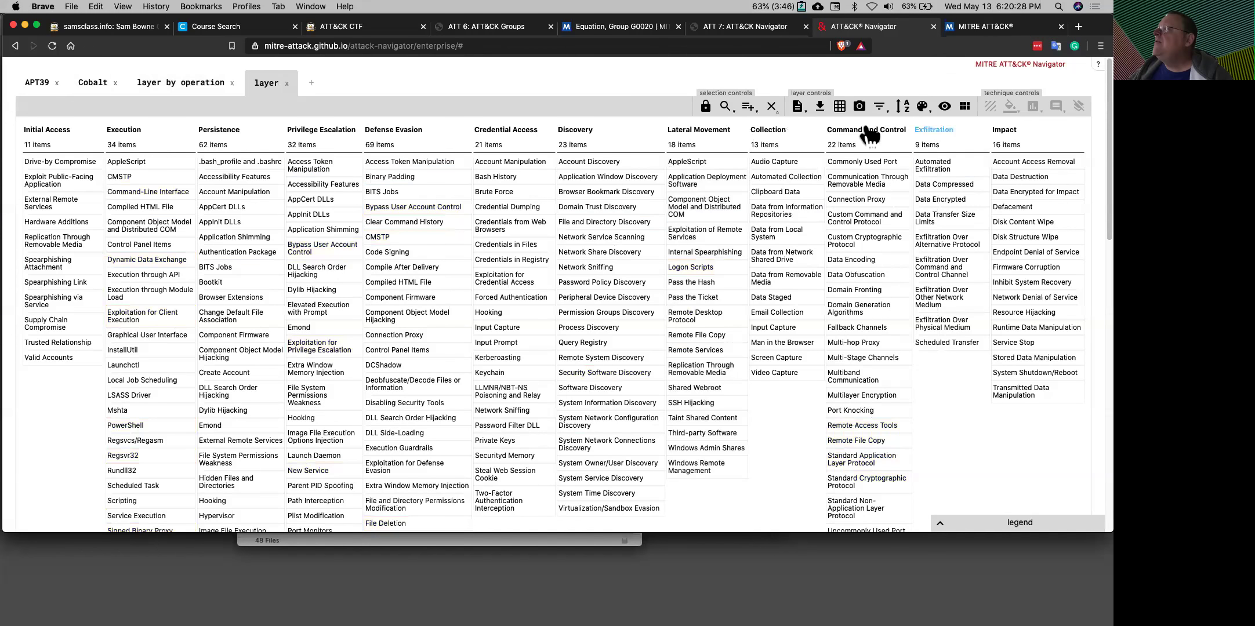
click(748, 108)
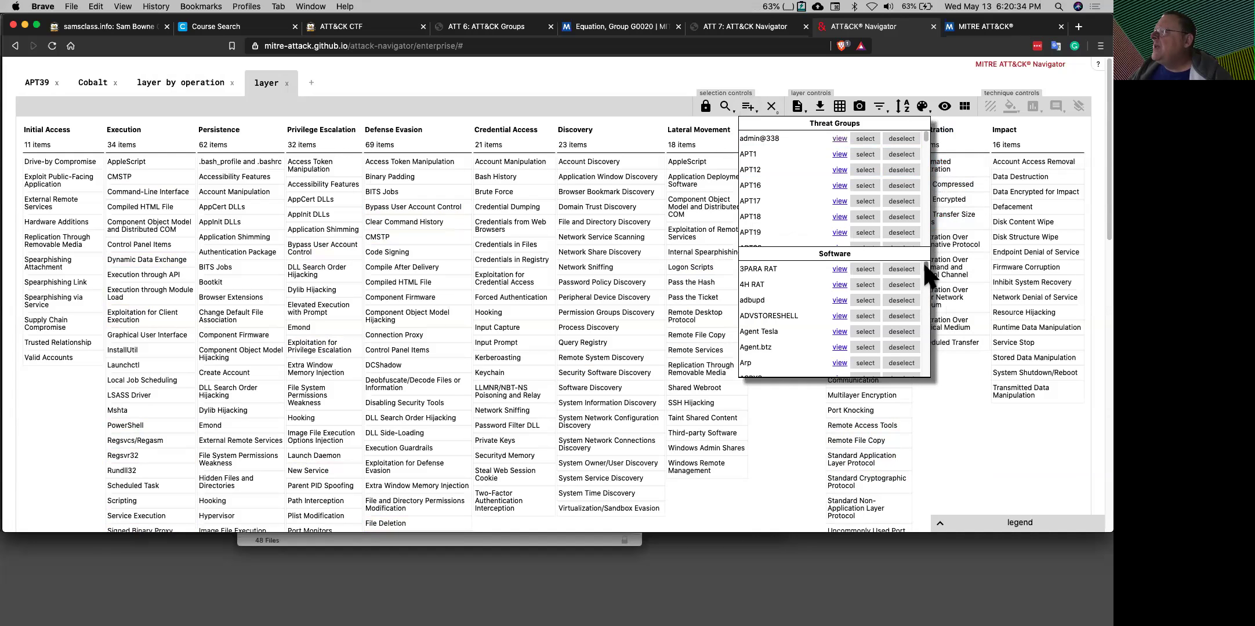
drag(925, 269, 930, 302)
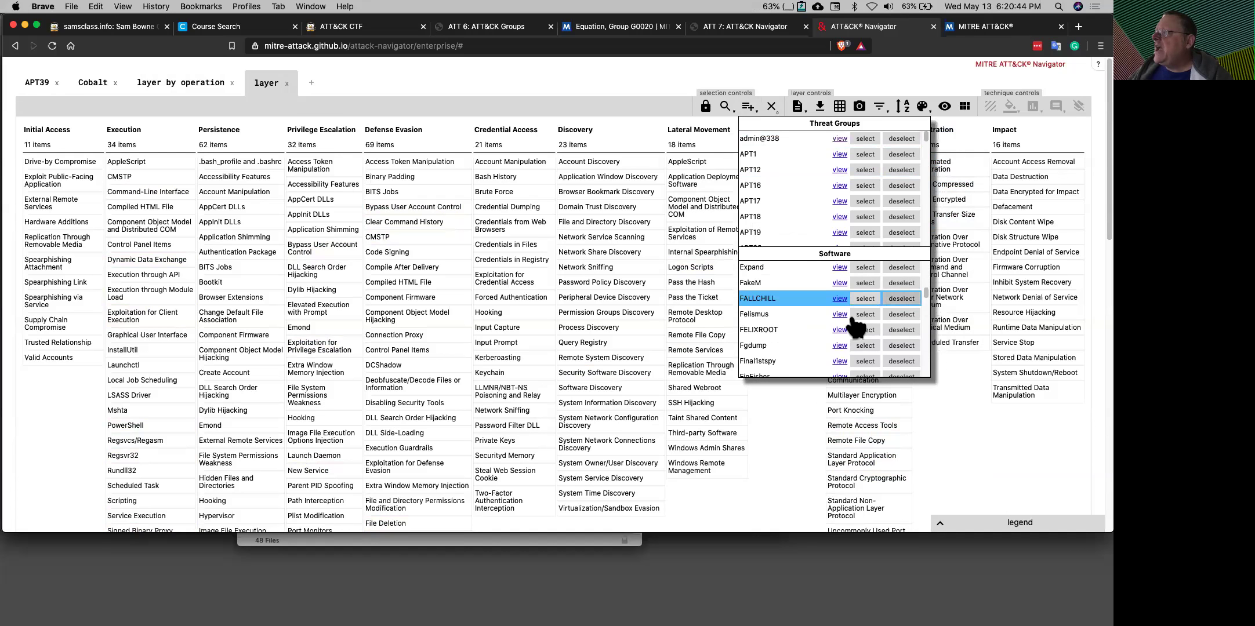
click(819, 325)
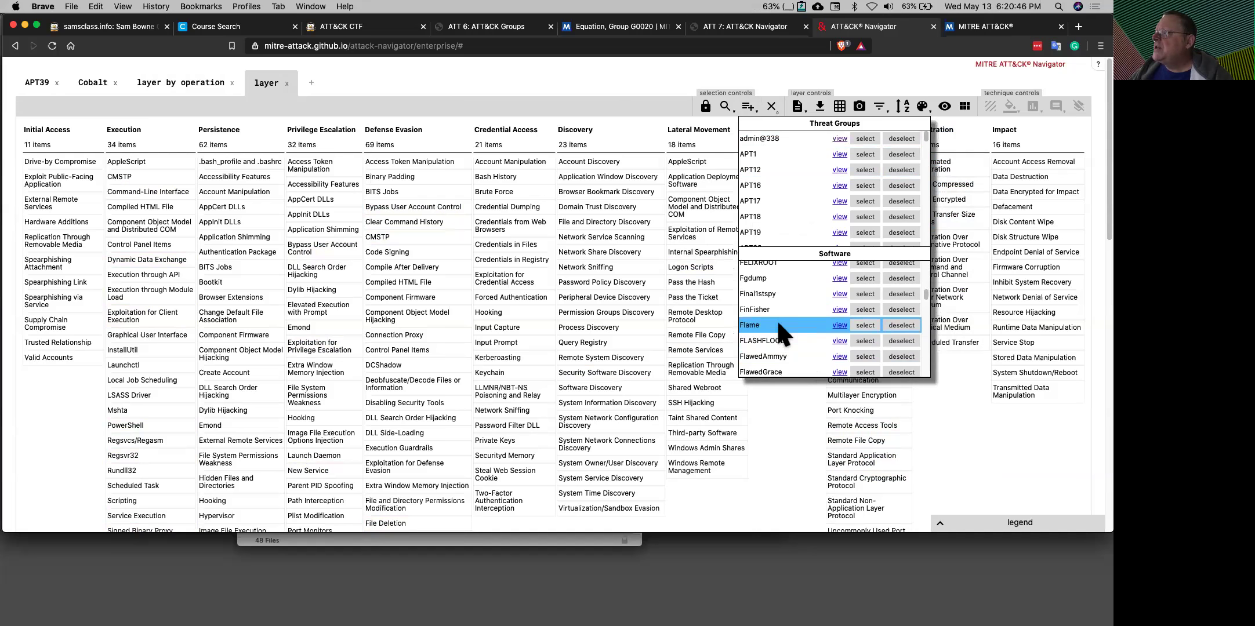
click(865, 311)
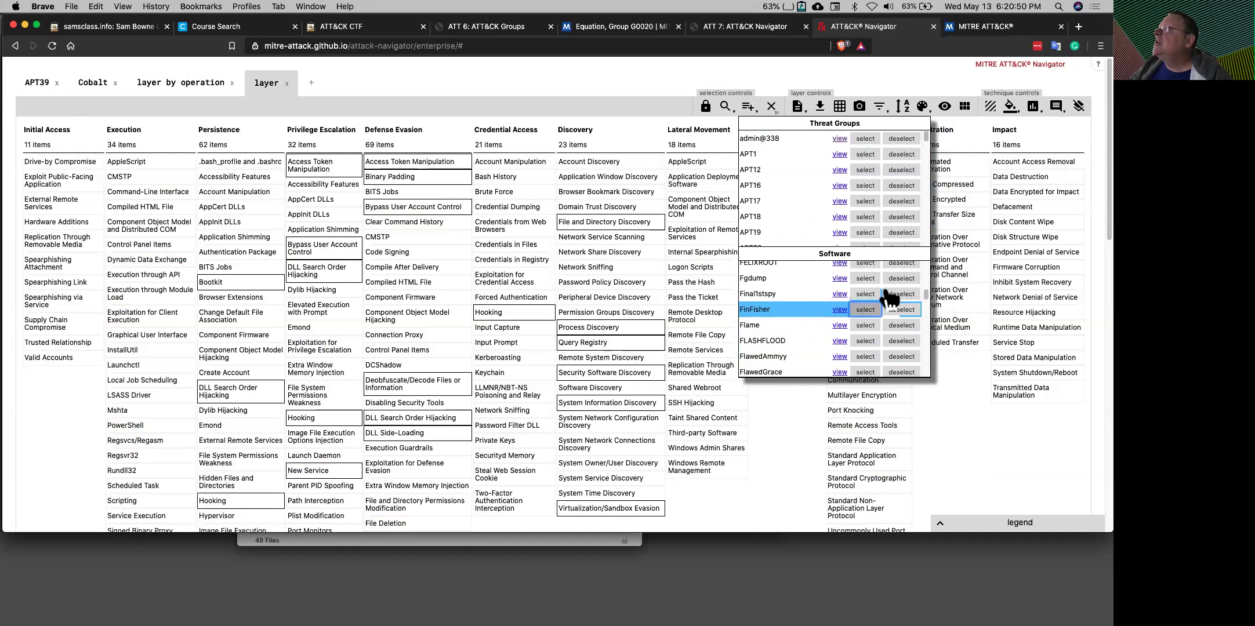
click(1012, 108)
Give the selected FinFisher techniques a score of 3.
click(1034, 108)
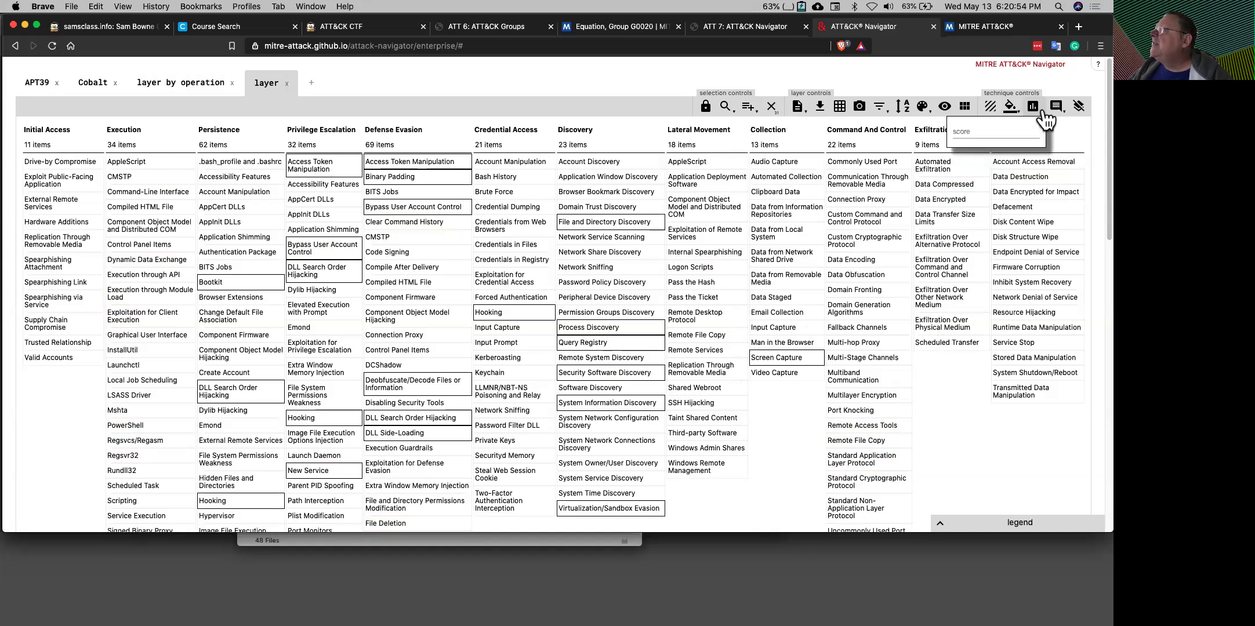
click(1026, 129)
text(3)
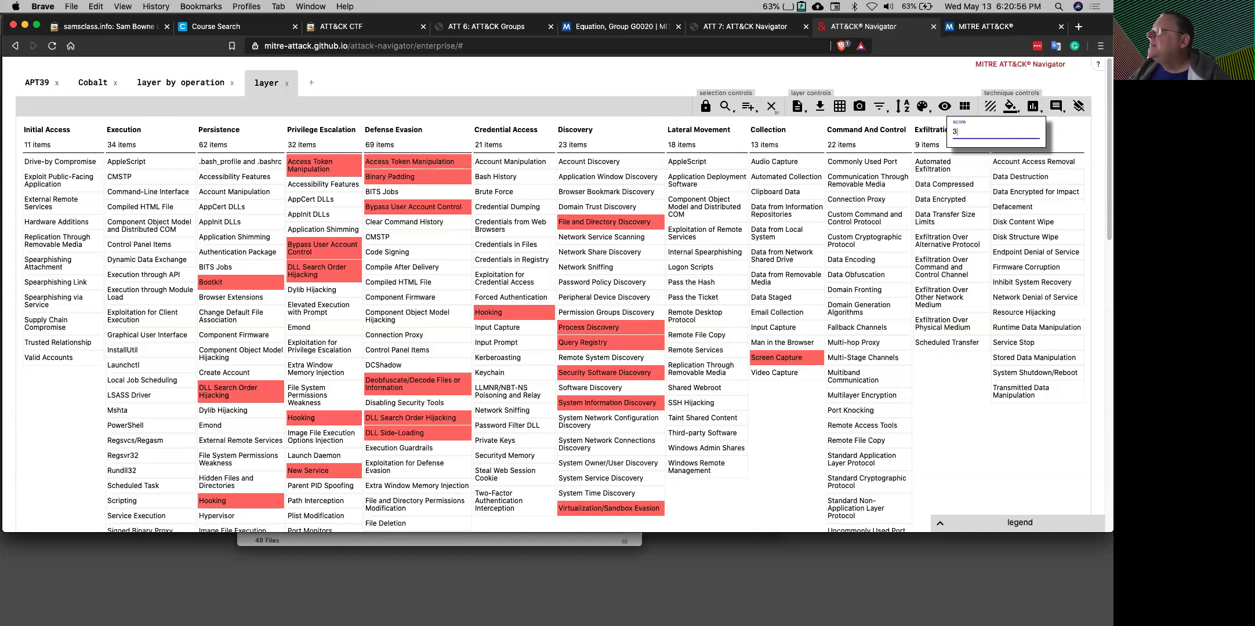
scroll(435, 279, down, 3)
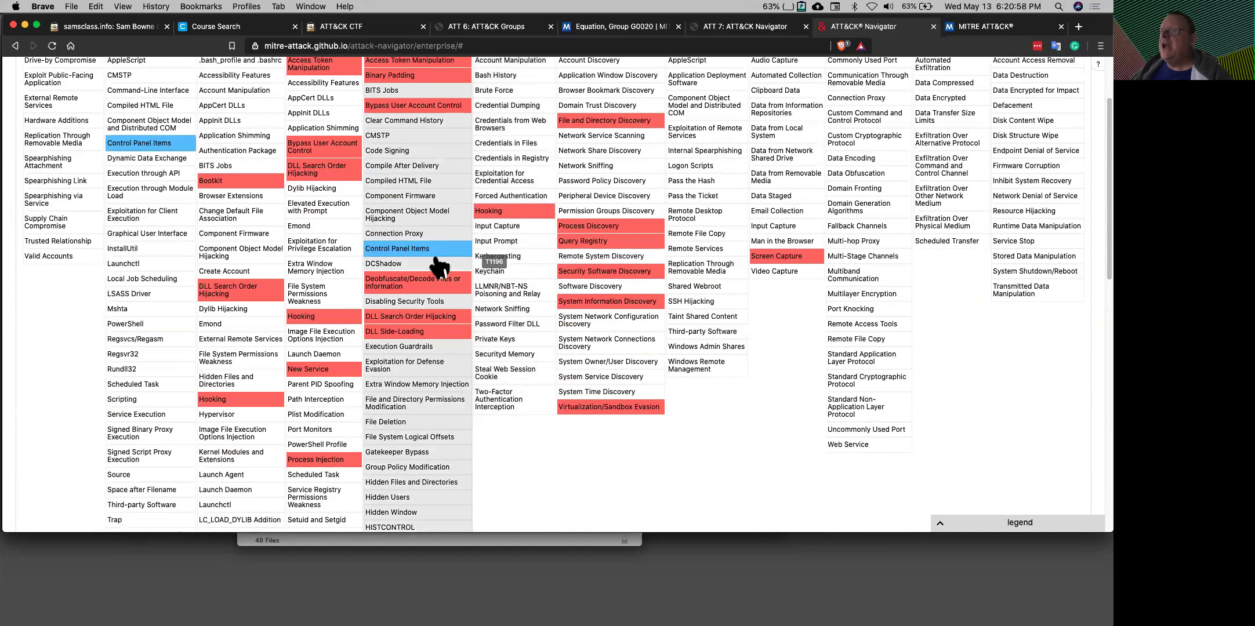
scroll(548, 383, up, 3)
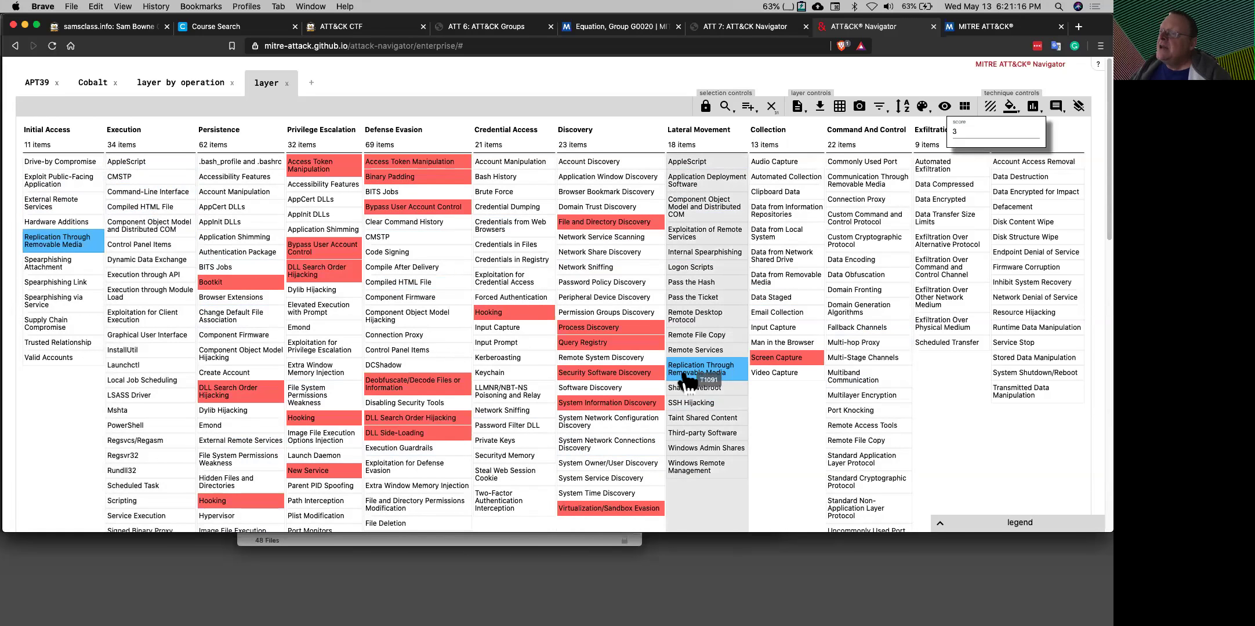
scroll(685, 371, down, 8)
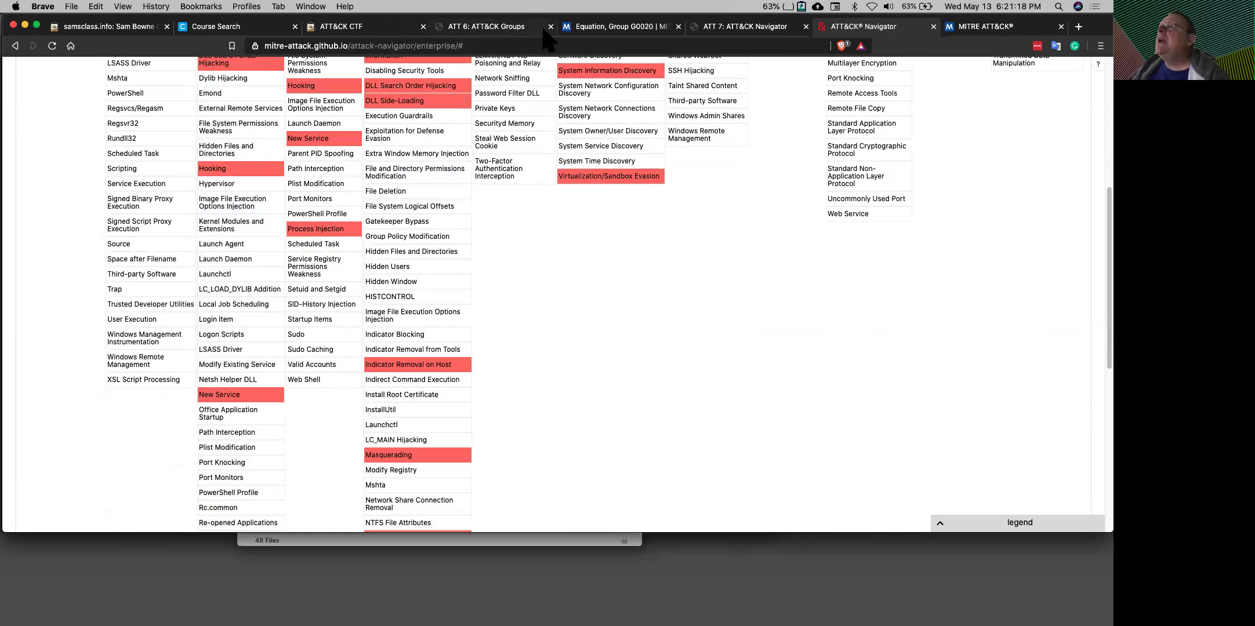
click(734, 29)
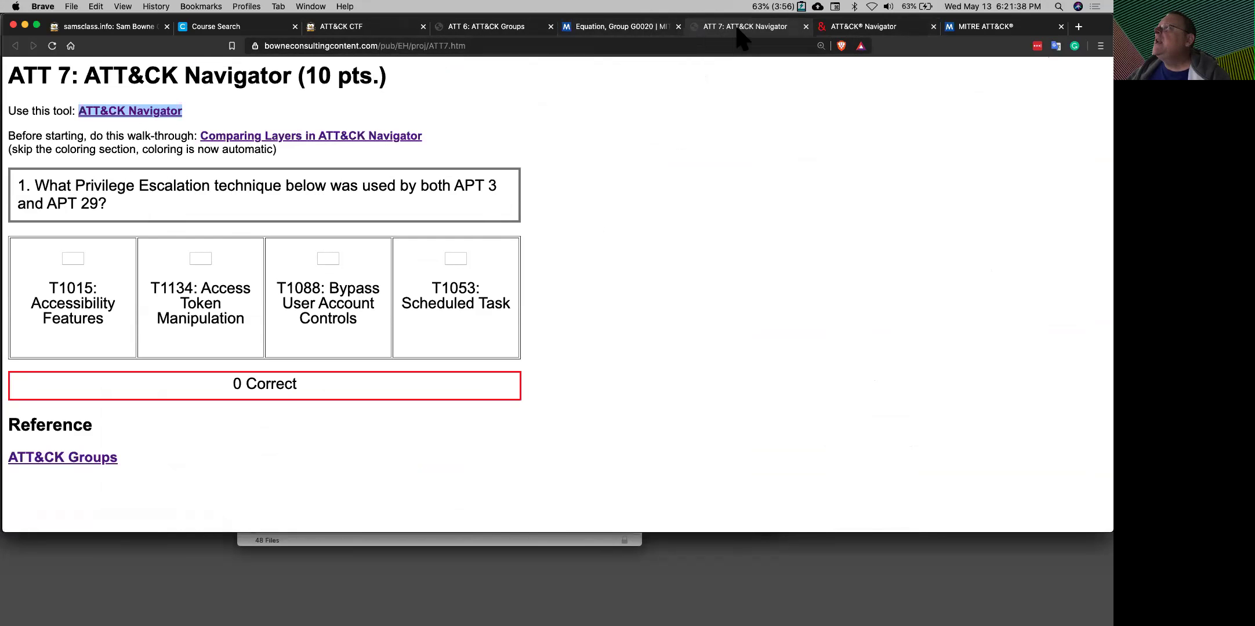
click(975, 33)
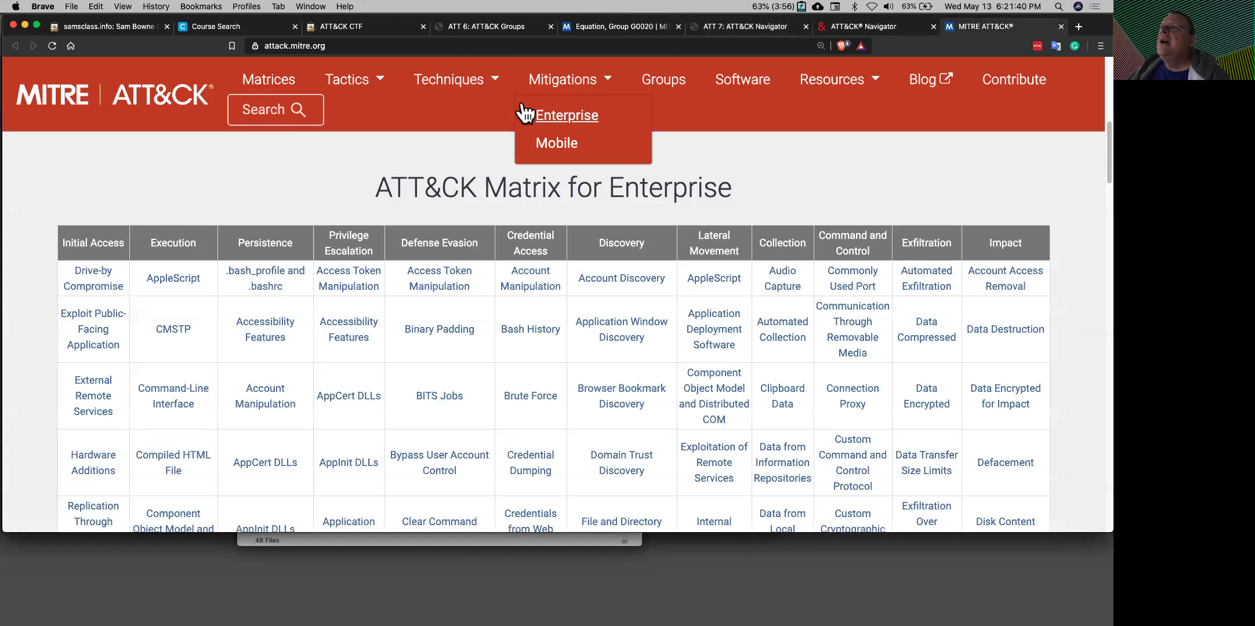
click(868, 29)
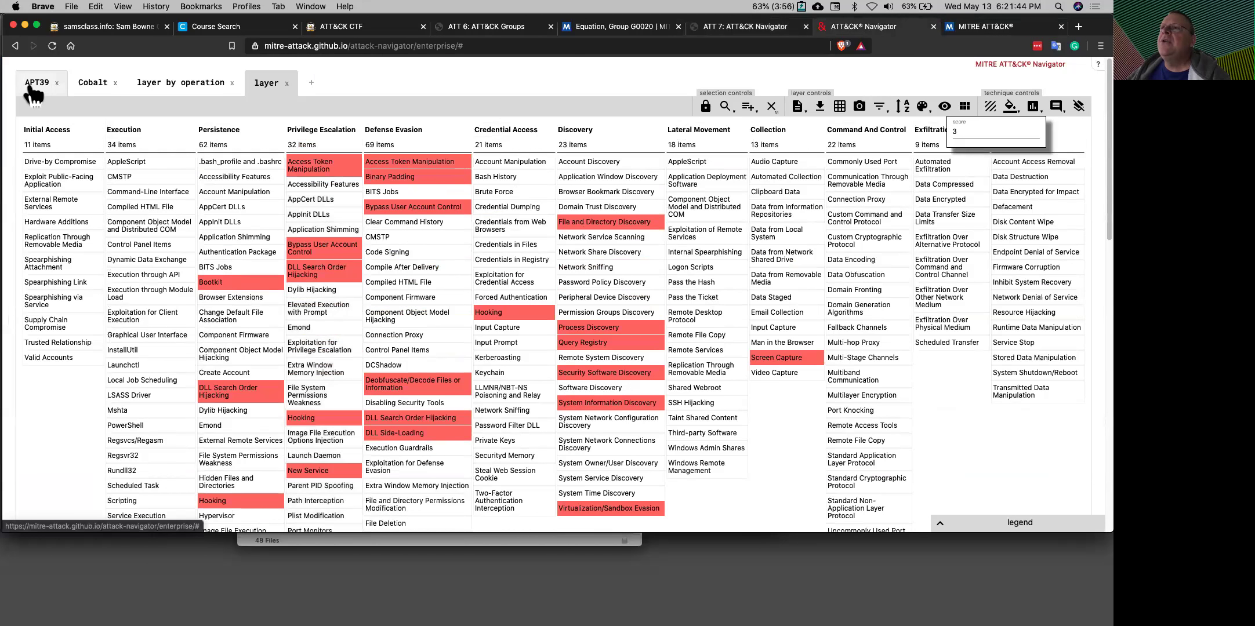
Close the APT39, Cobalt, layer by operation and layer tabs, leaving one new empty layer.
click(57, 83)
click(61, 83)
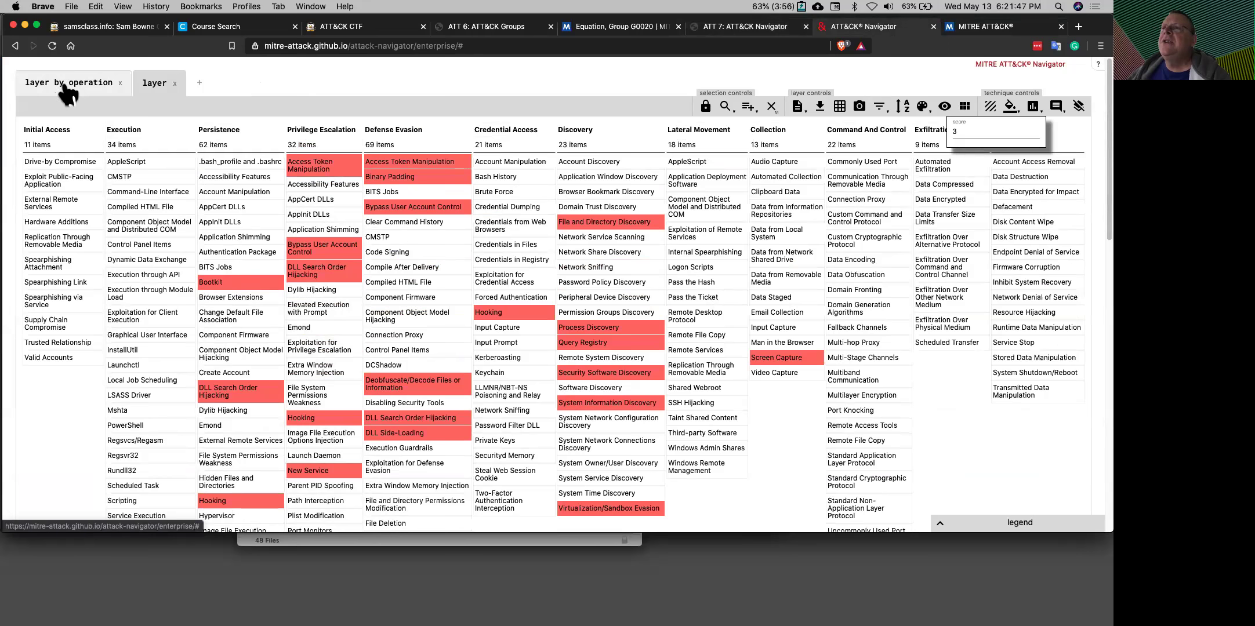
click(120, 83)
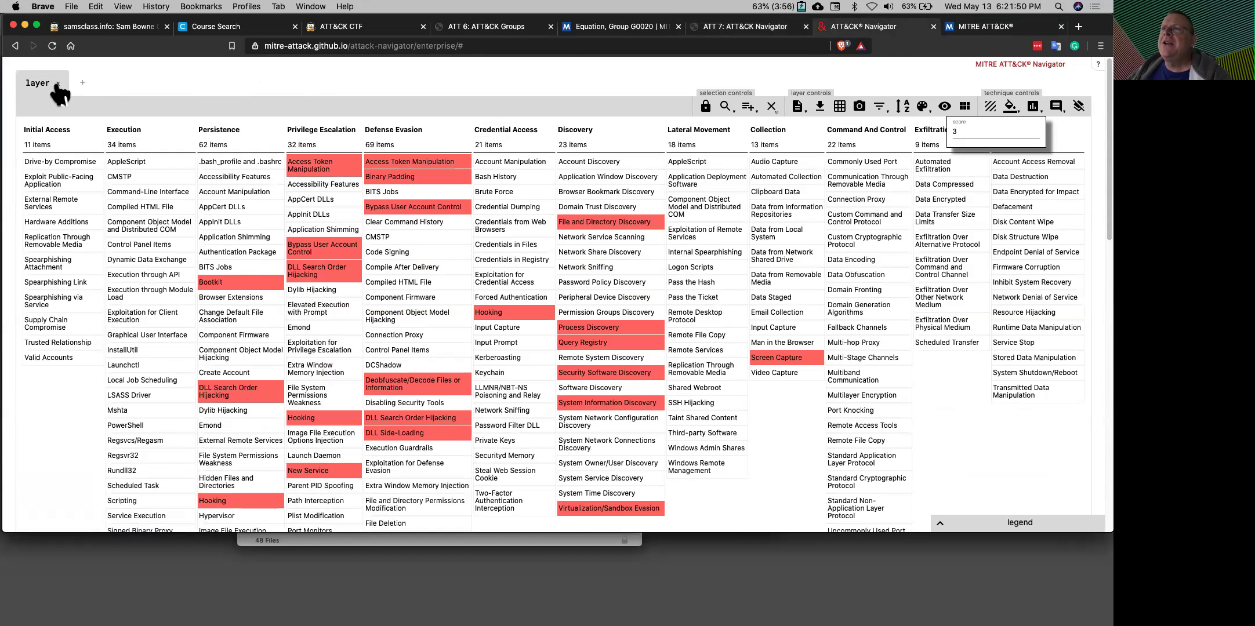
click(58, 83)
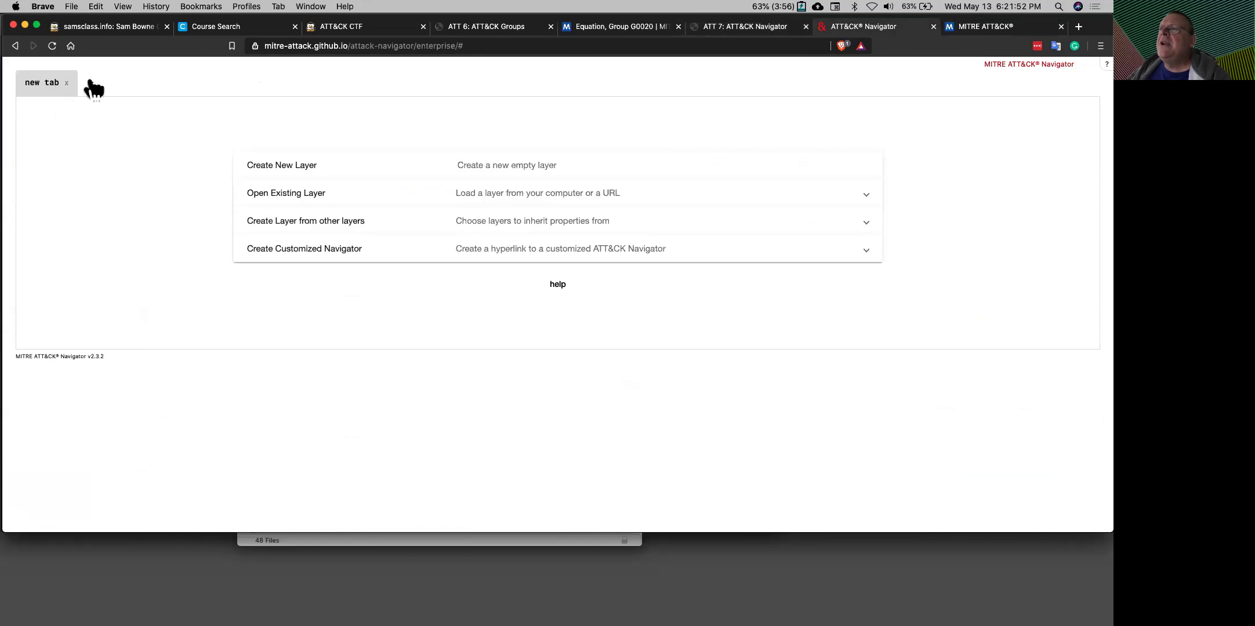
click(307, 163)
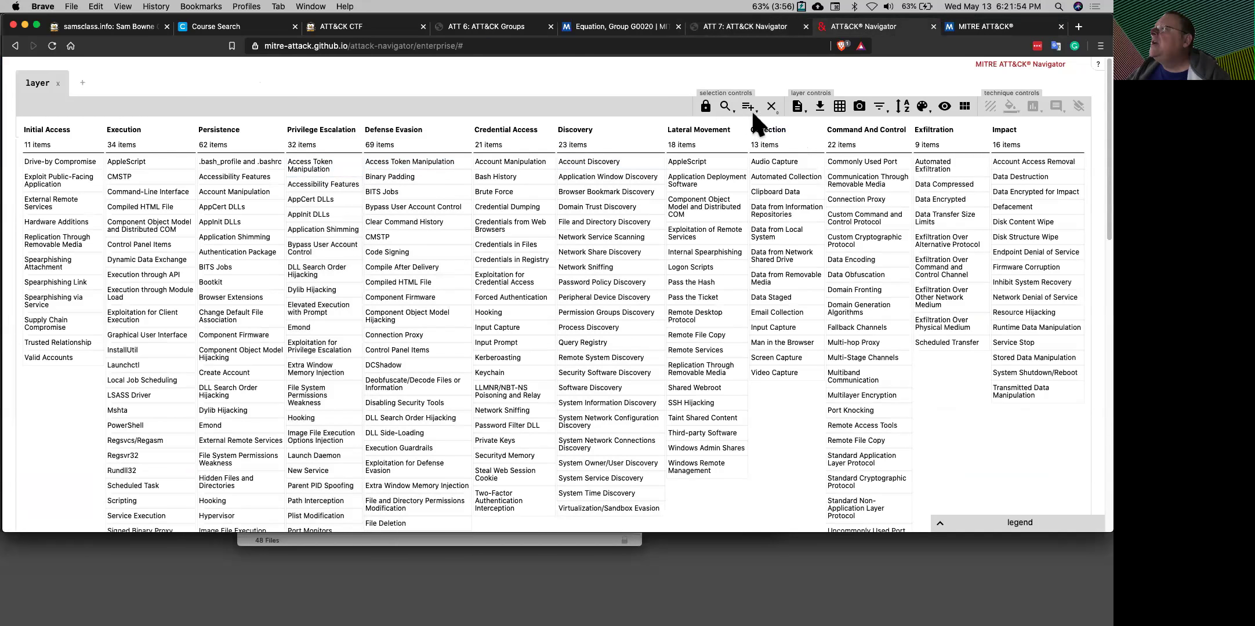
click(748, 108)
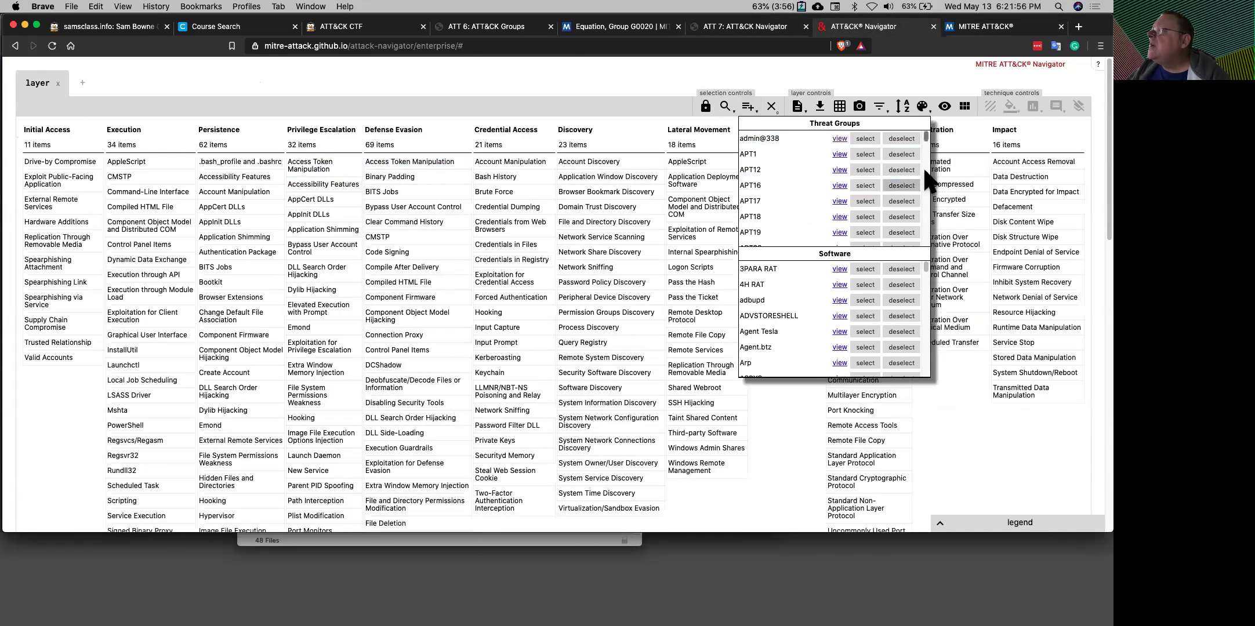
Select all APT3 techniques and give them a score of 1.
scroll(922, 178, down, 3)
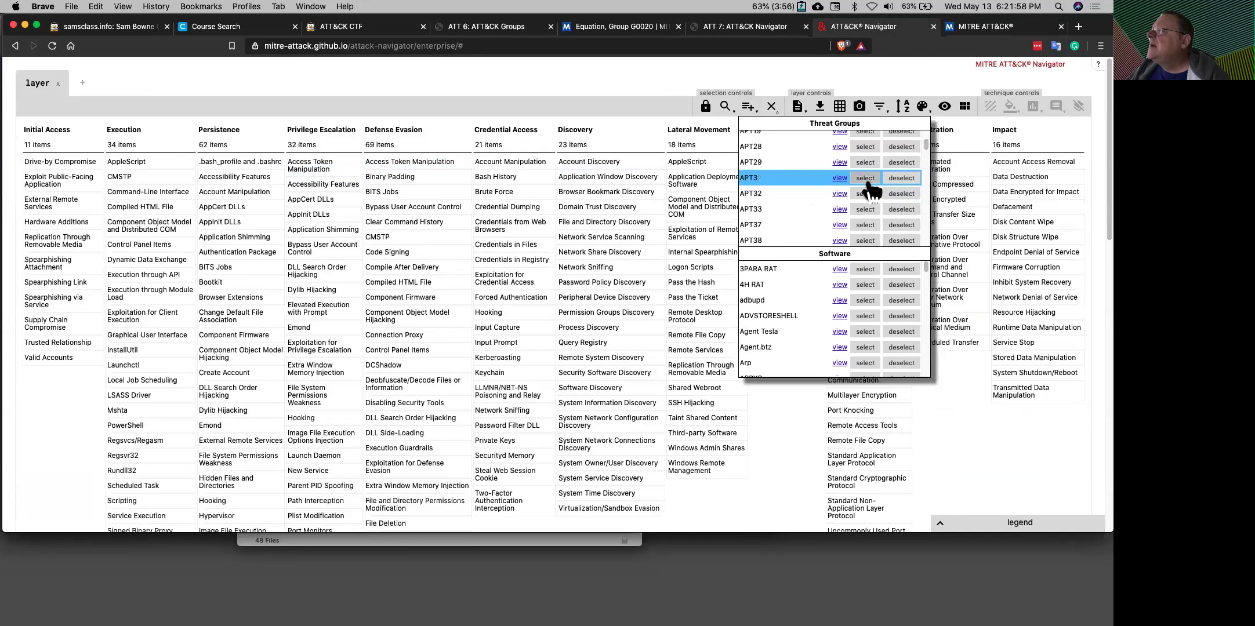
click(867, 180)
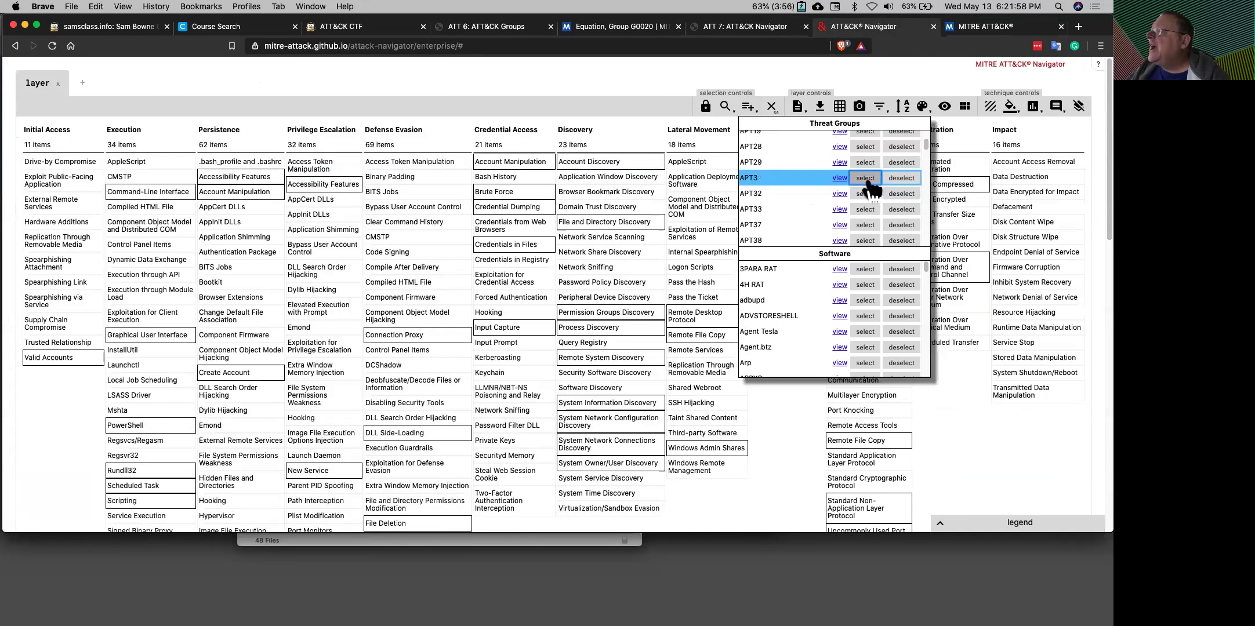
click(1032, 107)
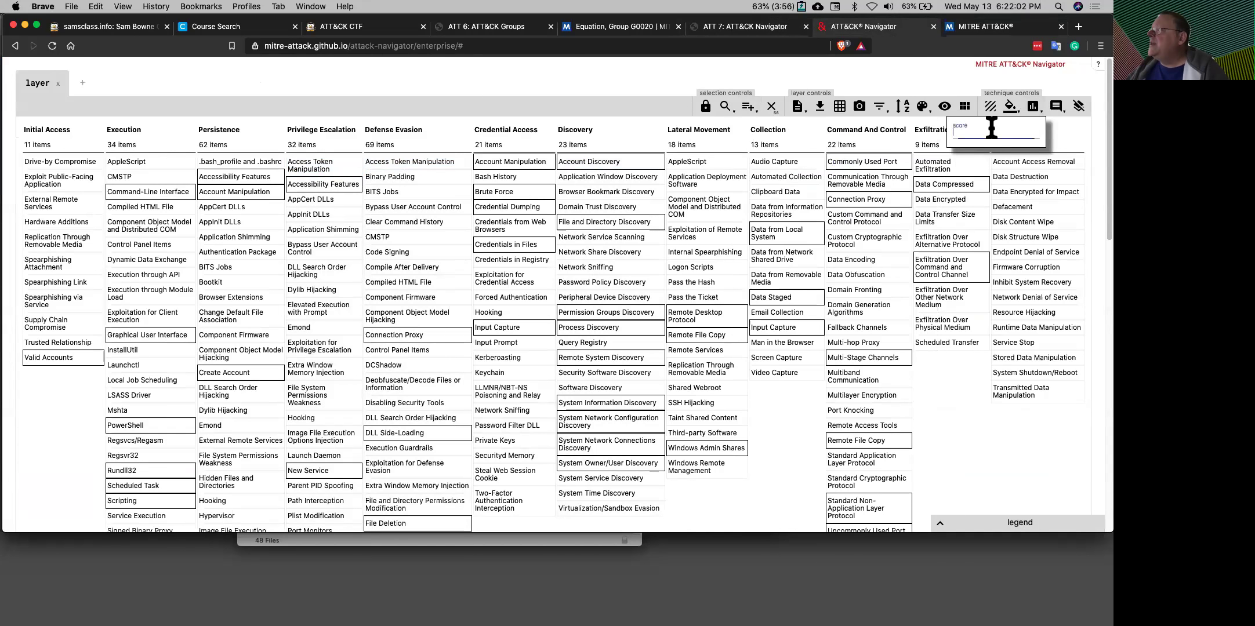
text(1)
key(Return)
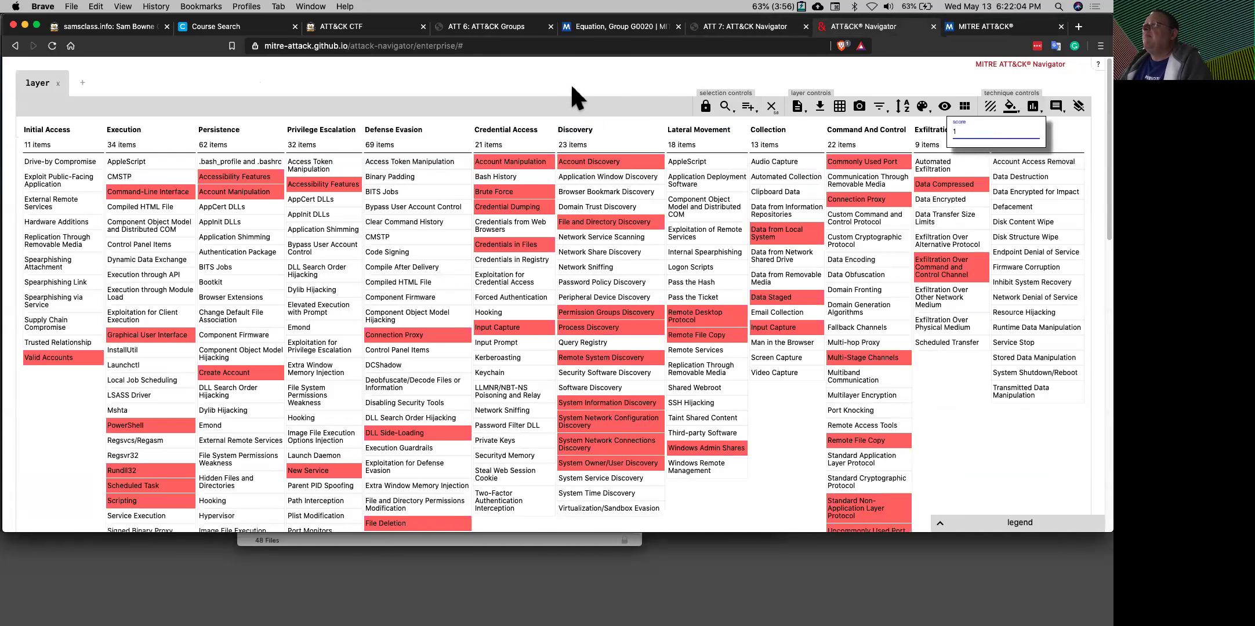
Rename the layer to APT3 and add a second empty layer.
double_click(49, 84)
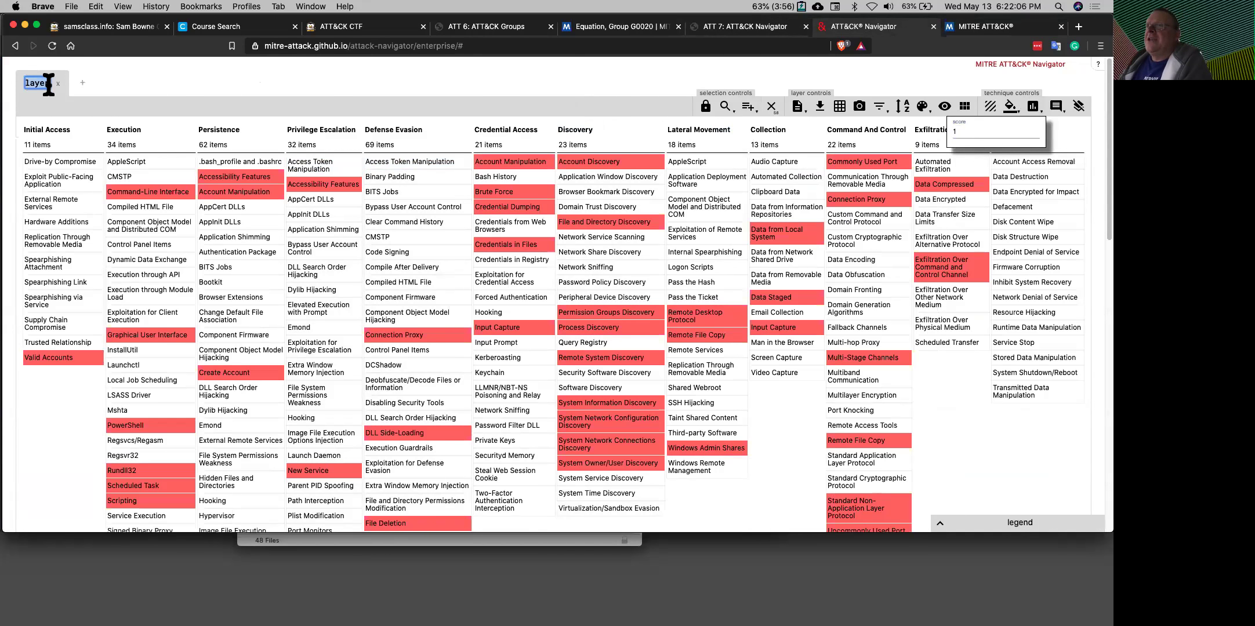
text(AP)
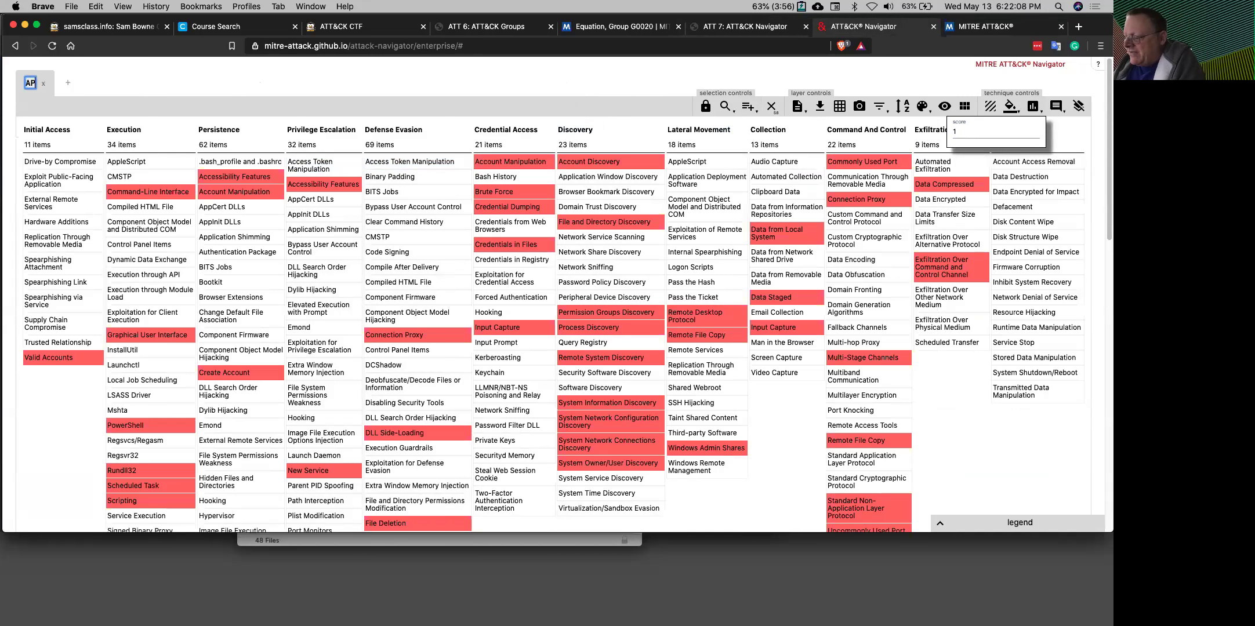
text(T34)
key(BackSpace)
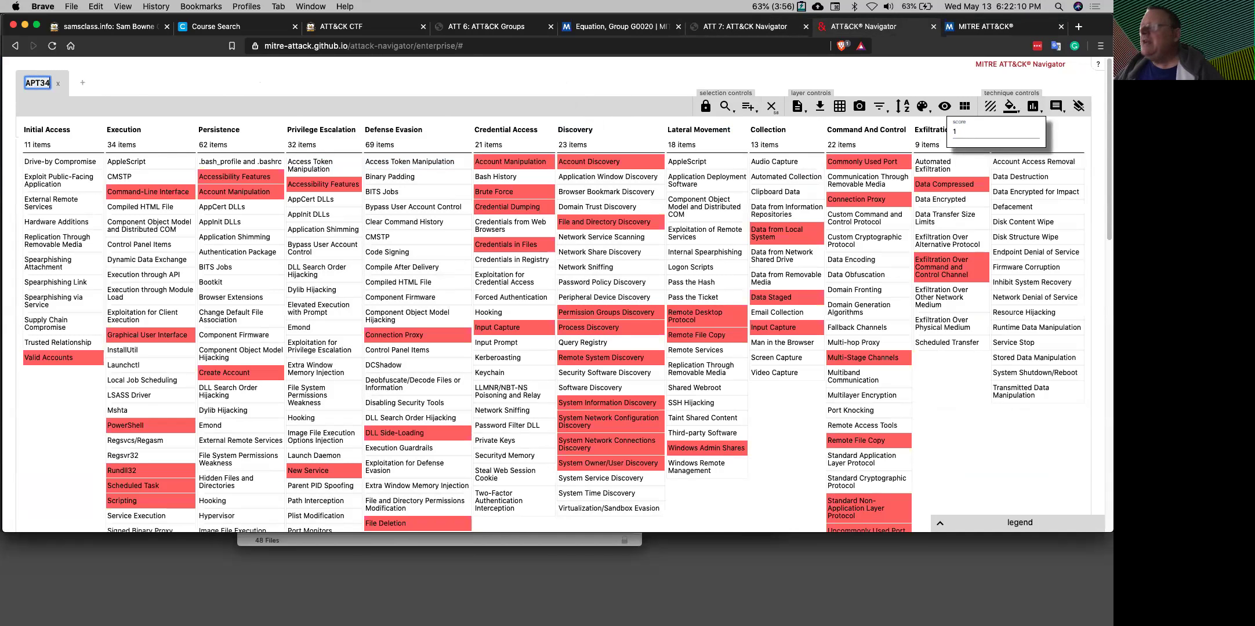
click(135, 76)
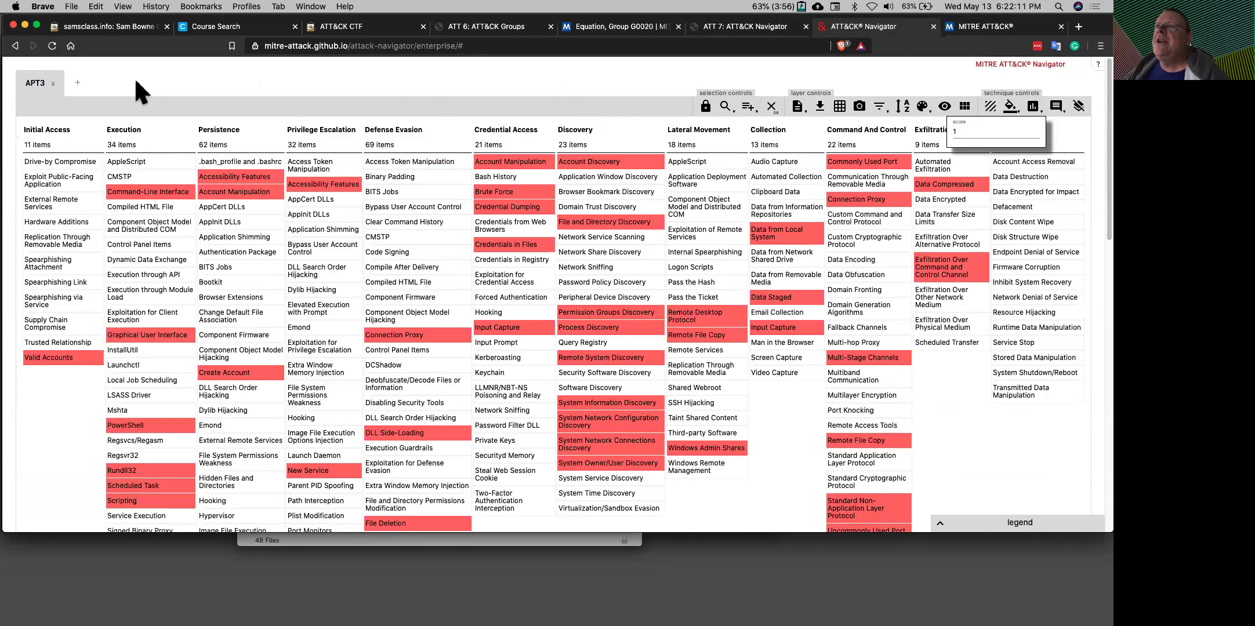
click(77, 82)
click(310, 165)
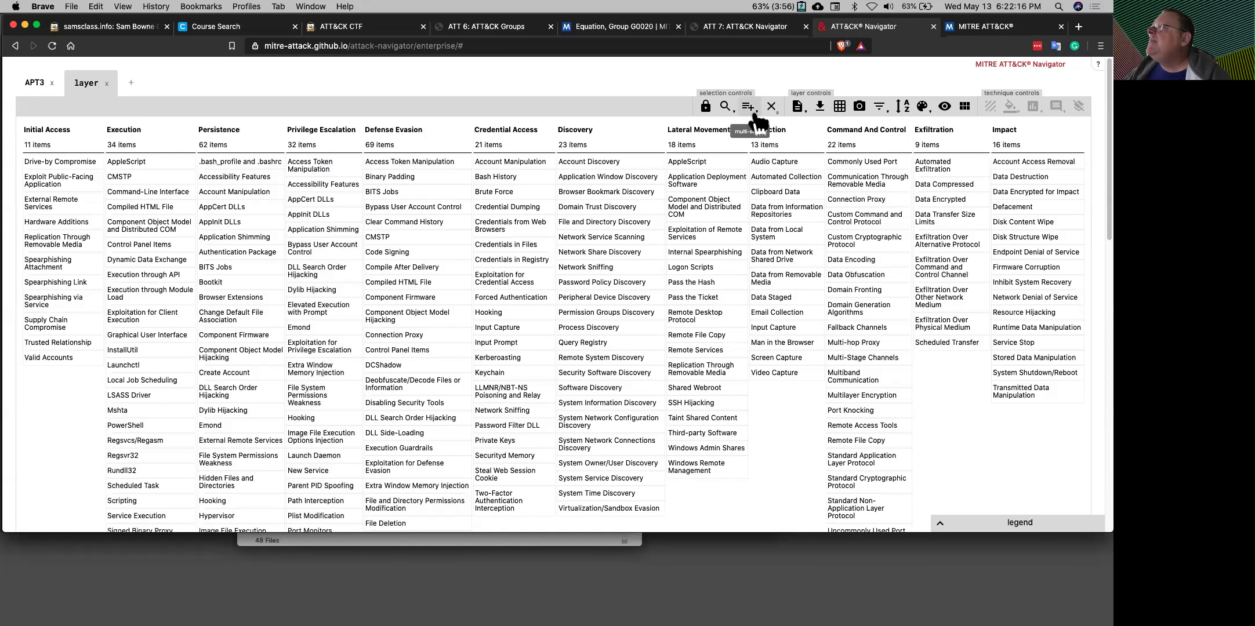
Glance at the ATT 6 and ATT 7 question pages, then return to the Navigator matrix.
click(482, 32)
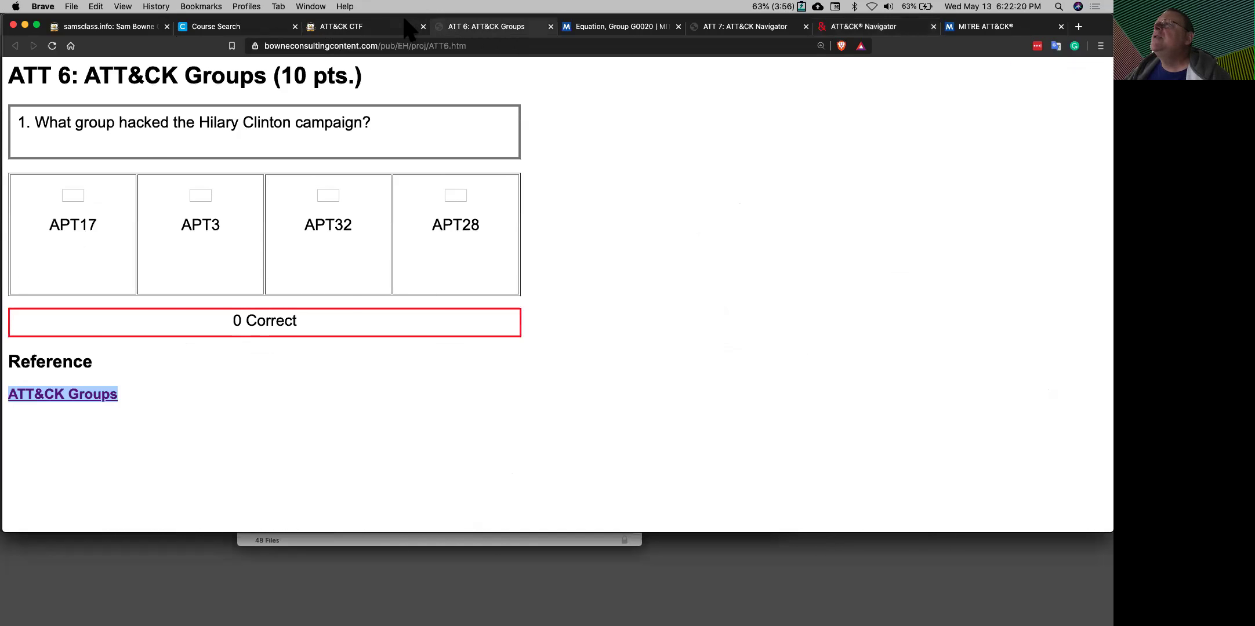
click(720, 30)
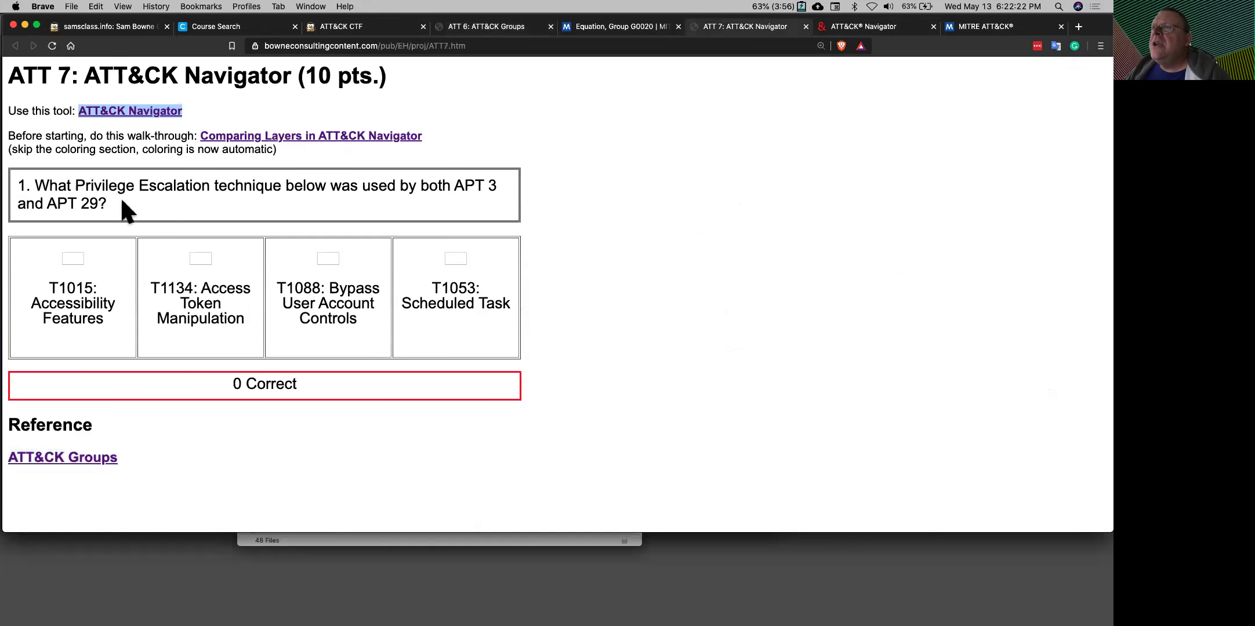
click(878, 27)
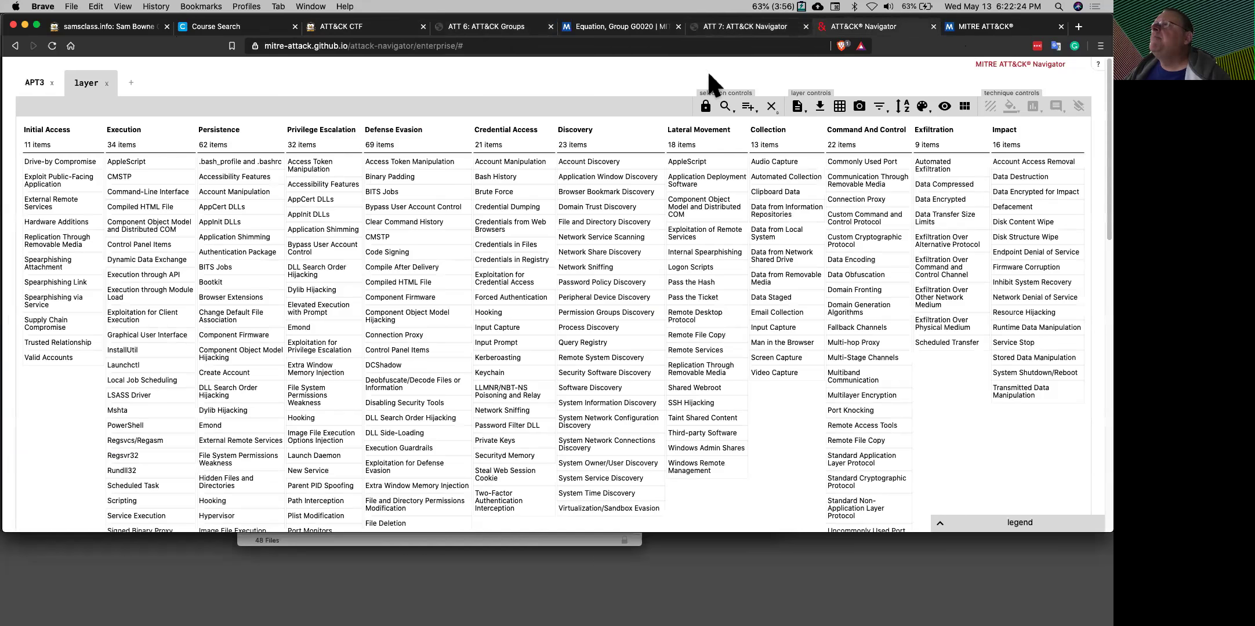
Select every APT29 technique and give them a score of 2.
click(749, 108)
scroll(923, 186, down, 3)
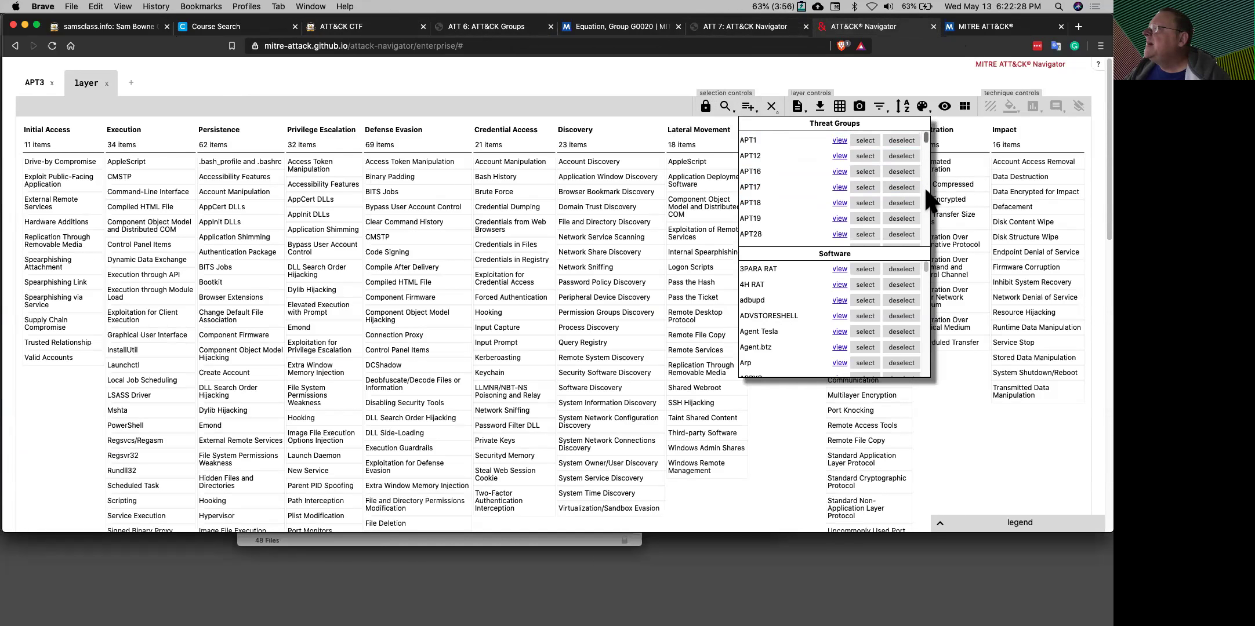
click(864, 162)
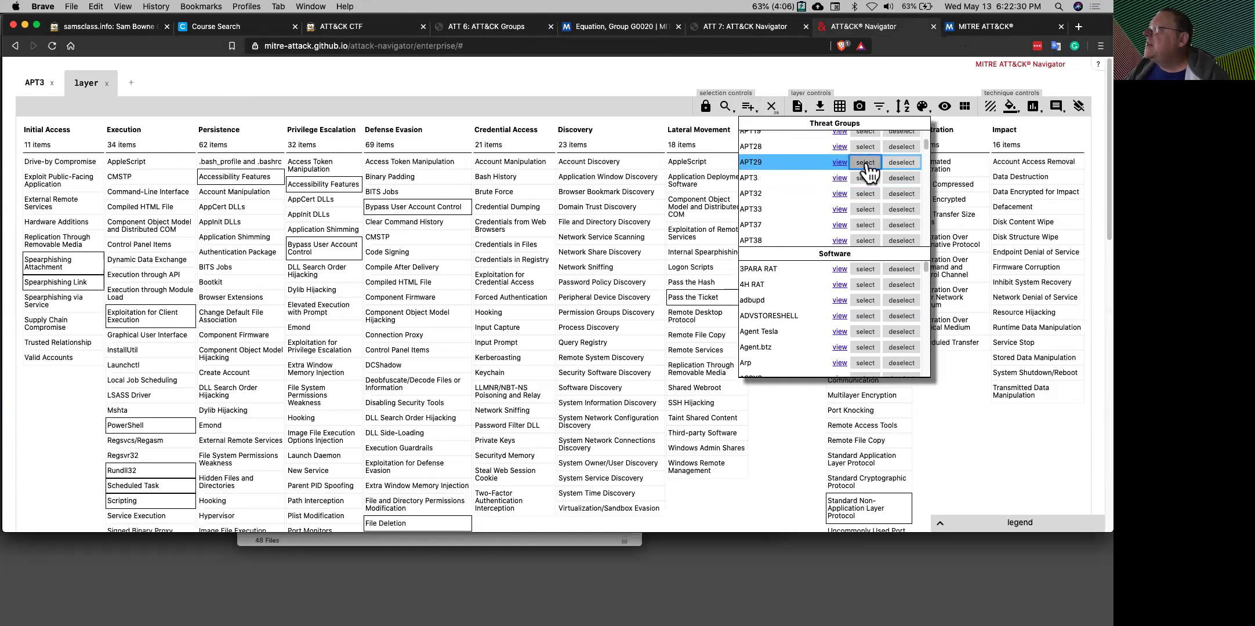
click(1034, 108)
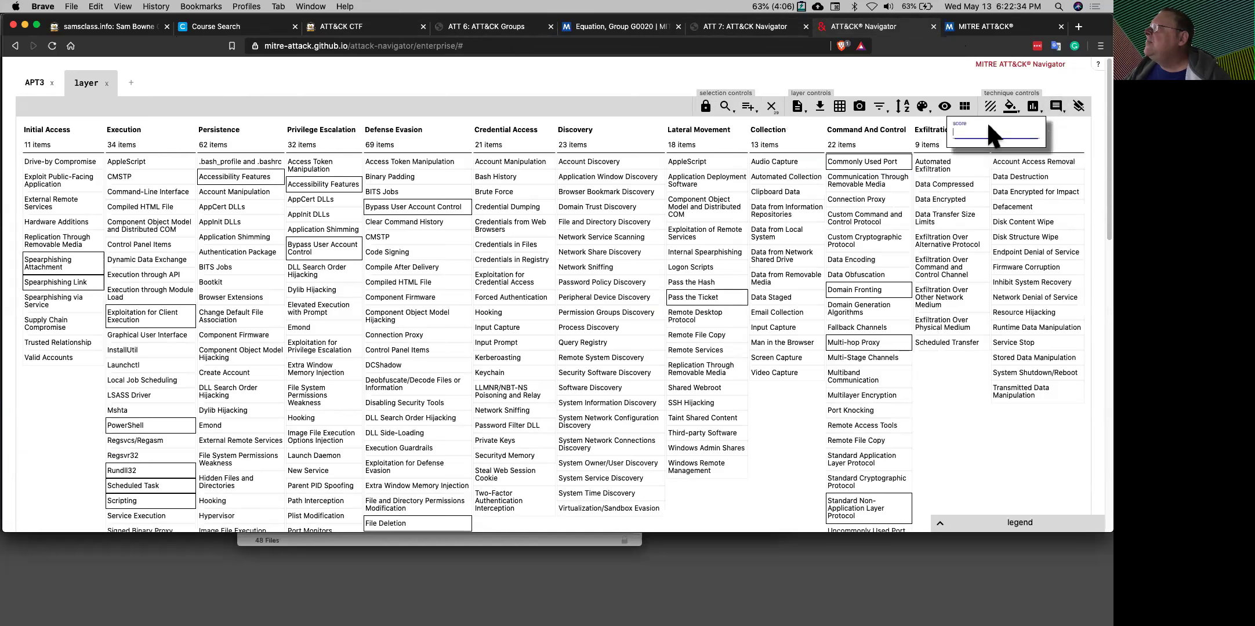
text(2)
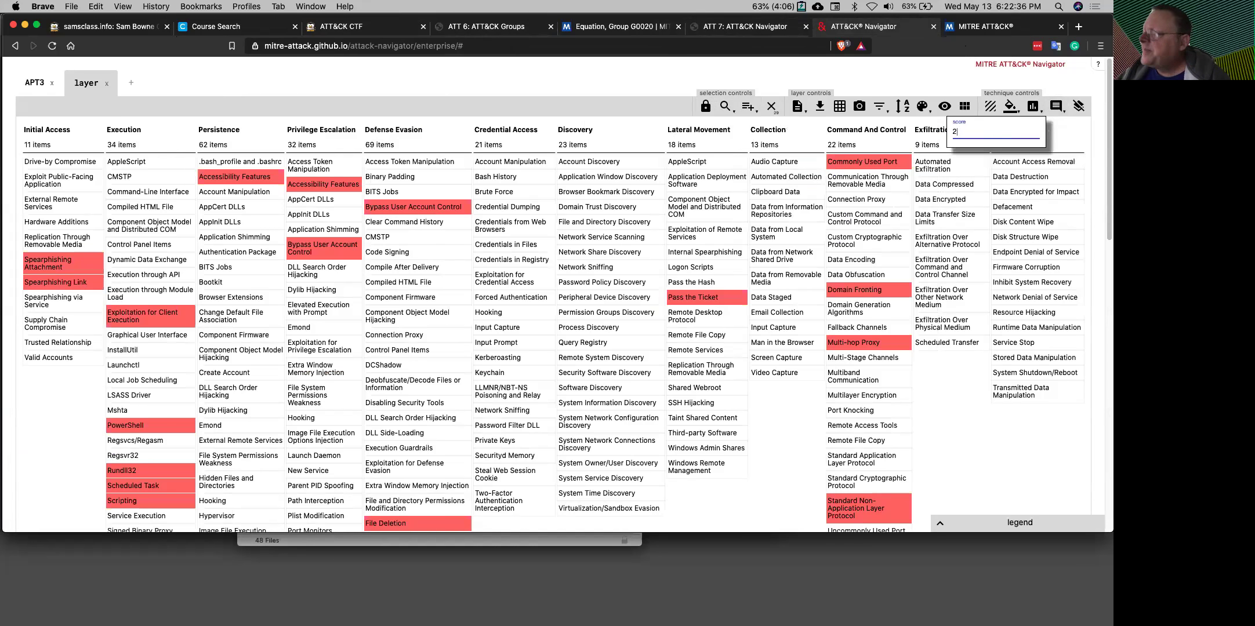
key(super+l)
click(498, 87)
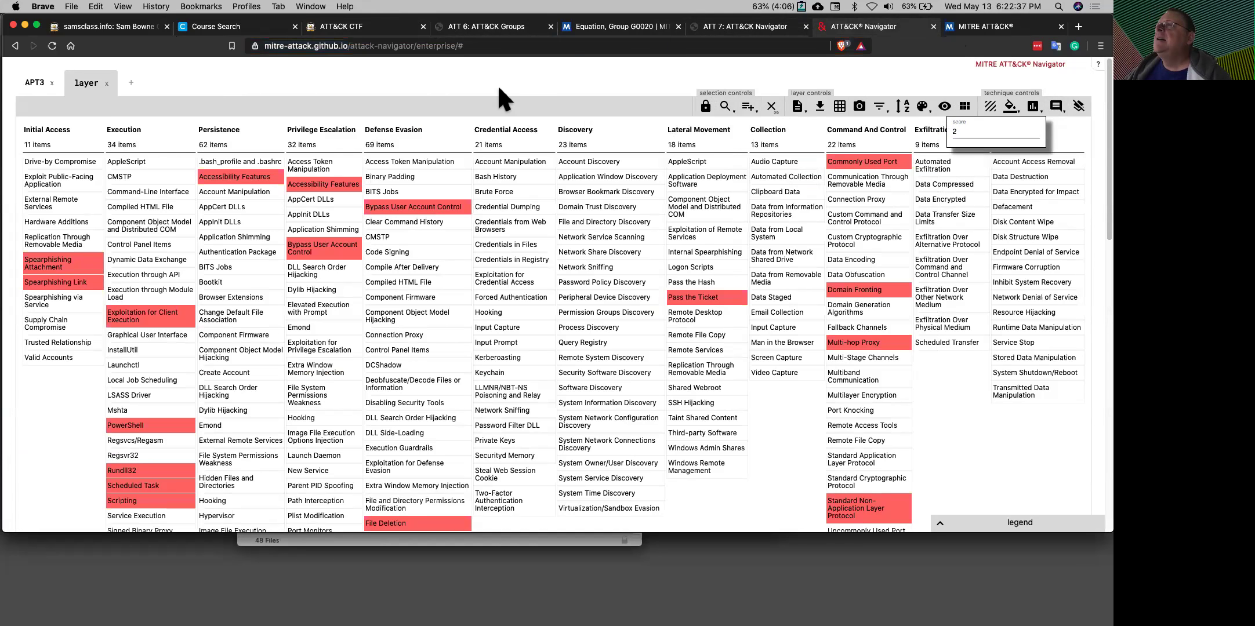
Rename the second layer to APT29.
double_click(92, 82)
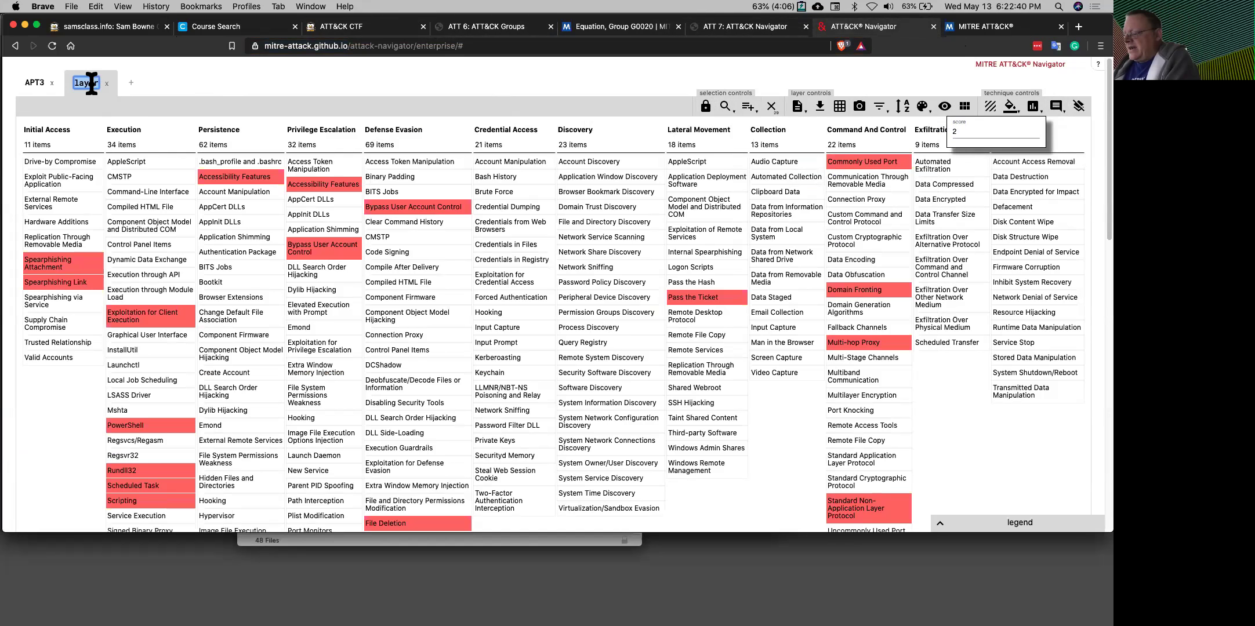
text(APT29)
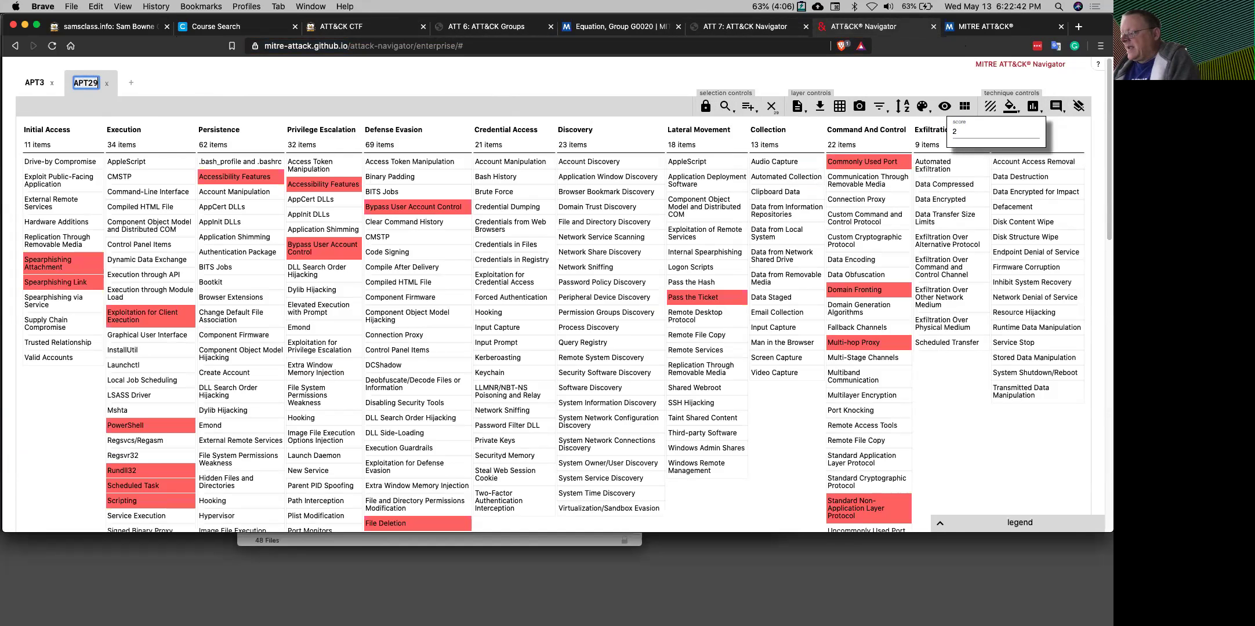
key(Return)
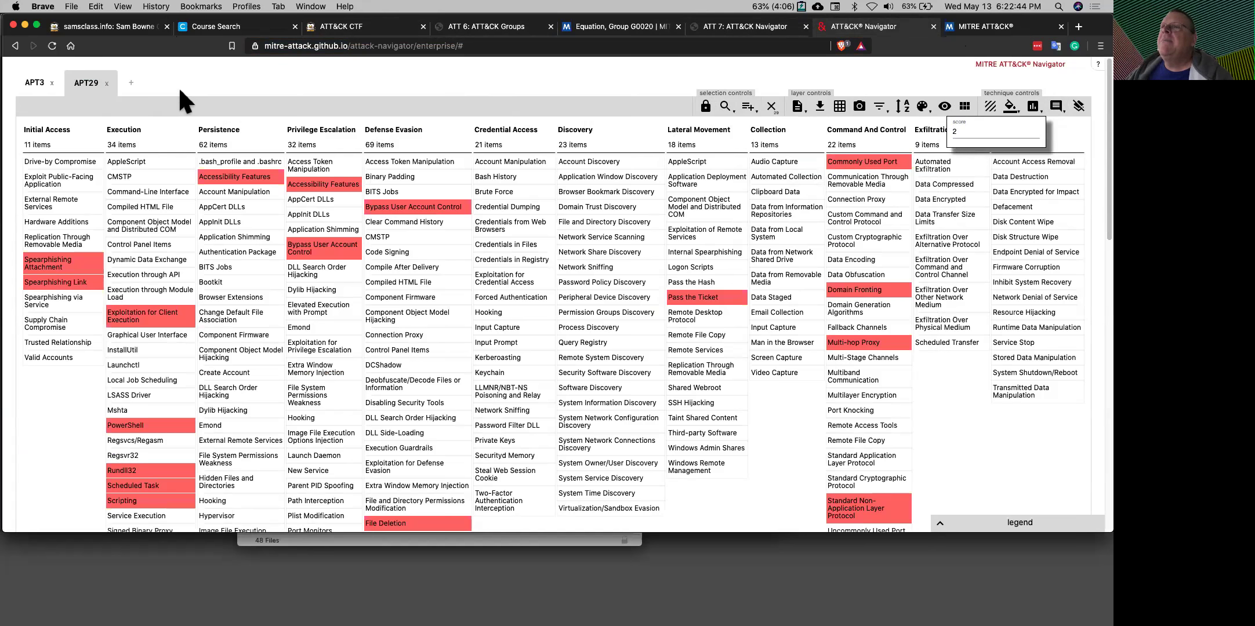
click(131, 82)
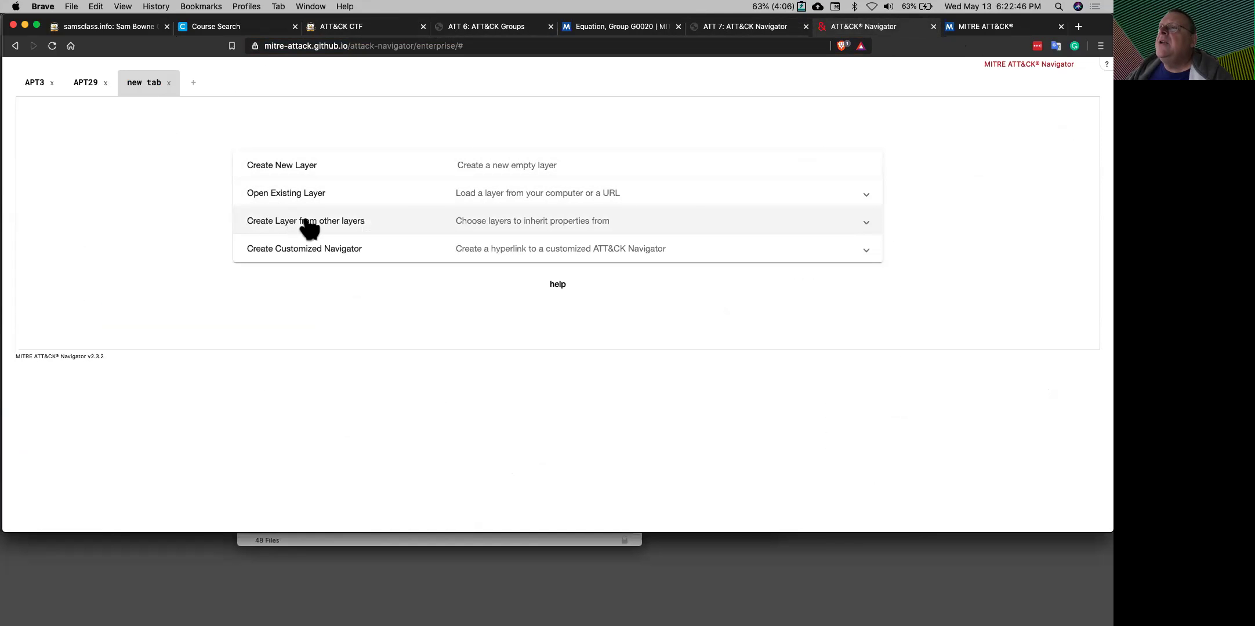
Create a 'layer by operation' summing APT3 and APT29 with a + b, then view ATT 7.
click(308, 221)
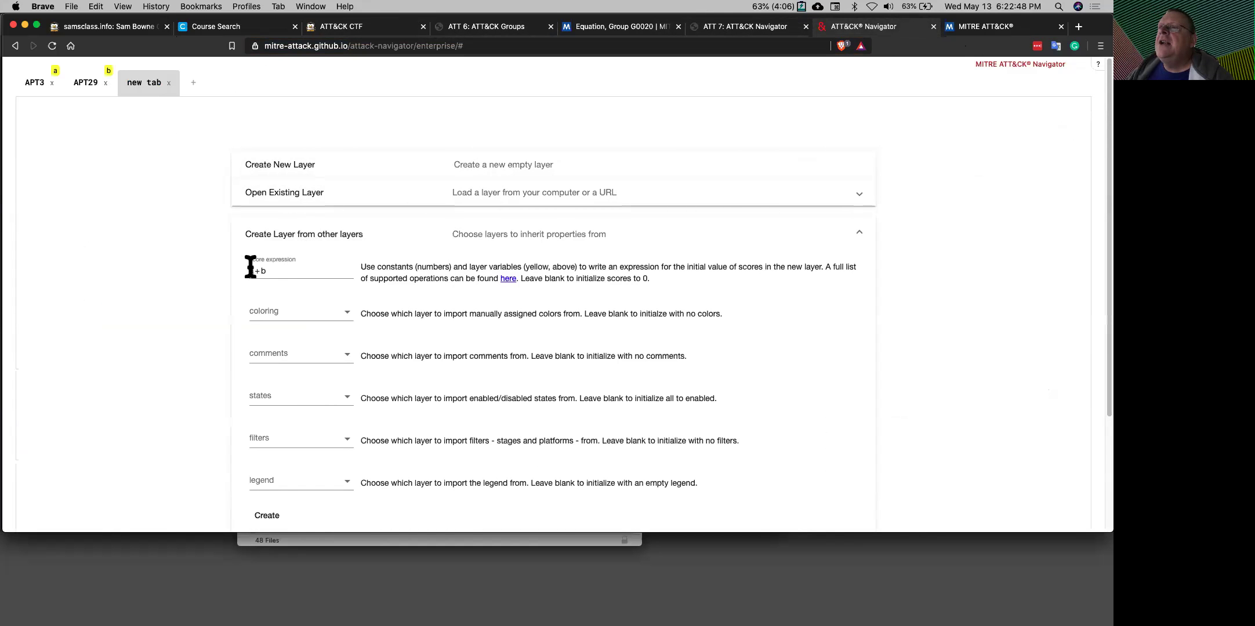
scroll(372, 320, down, 5)
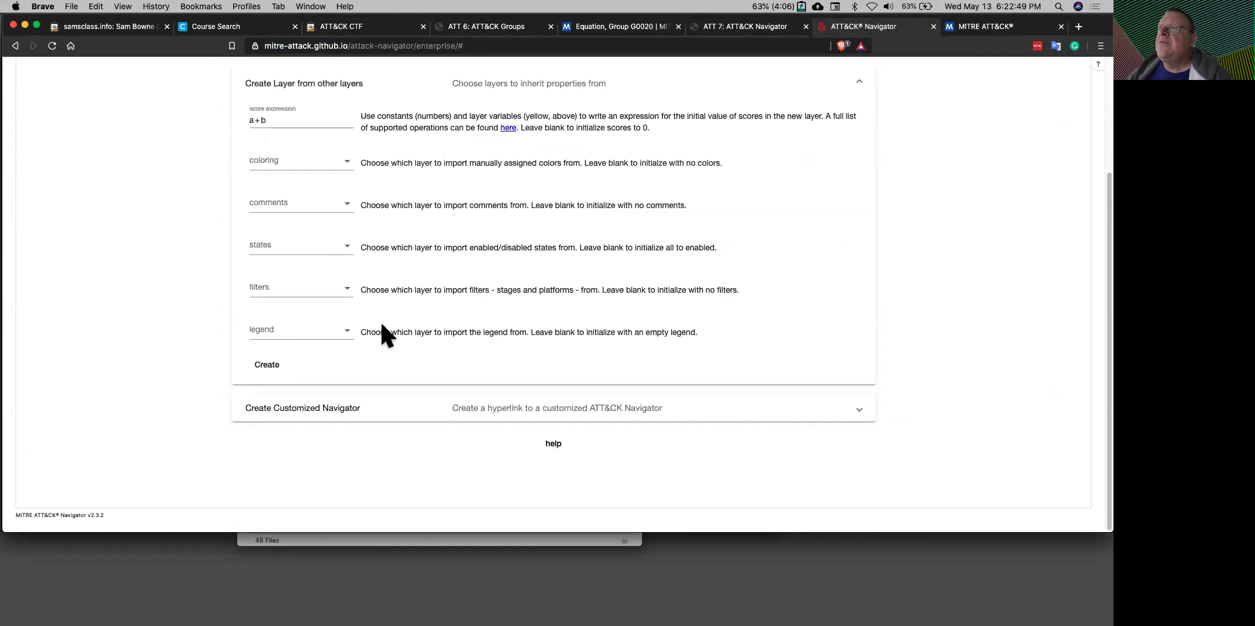
click(270, 365)
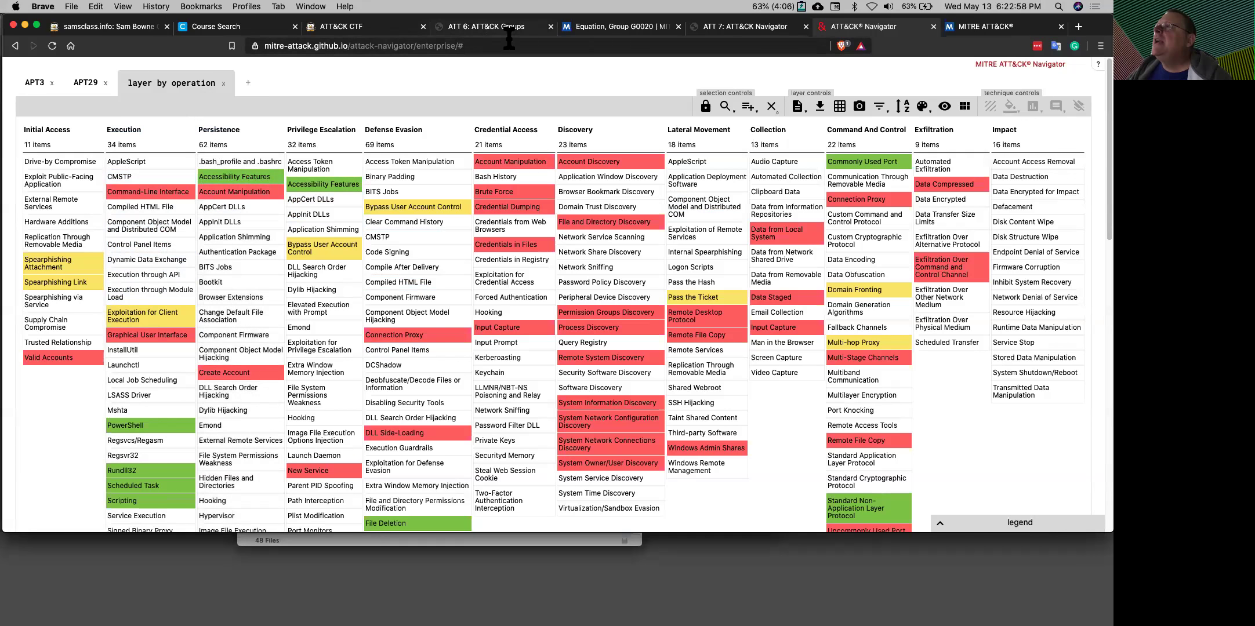
click(713, 26)
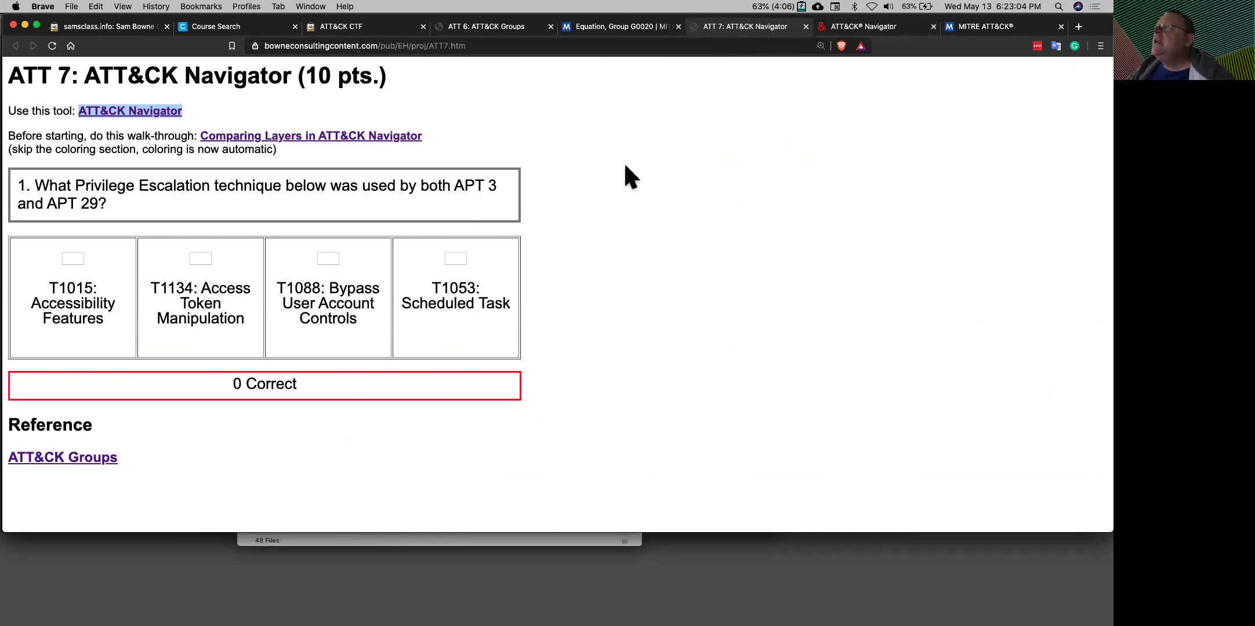
click(864, 27)
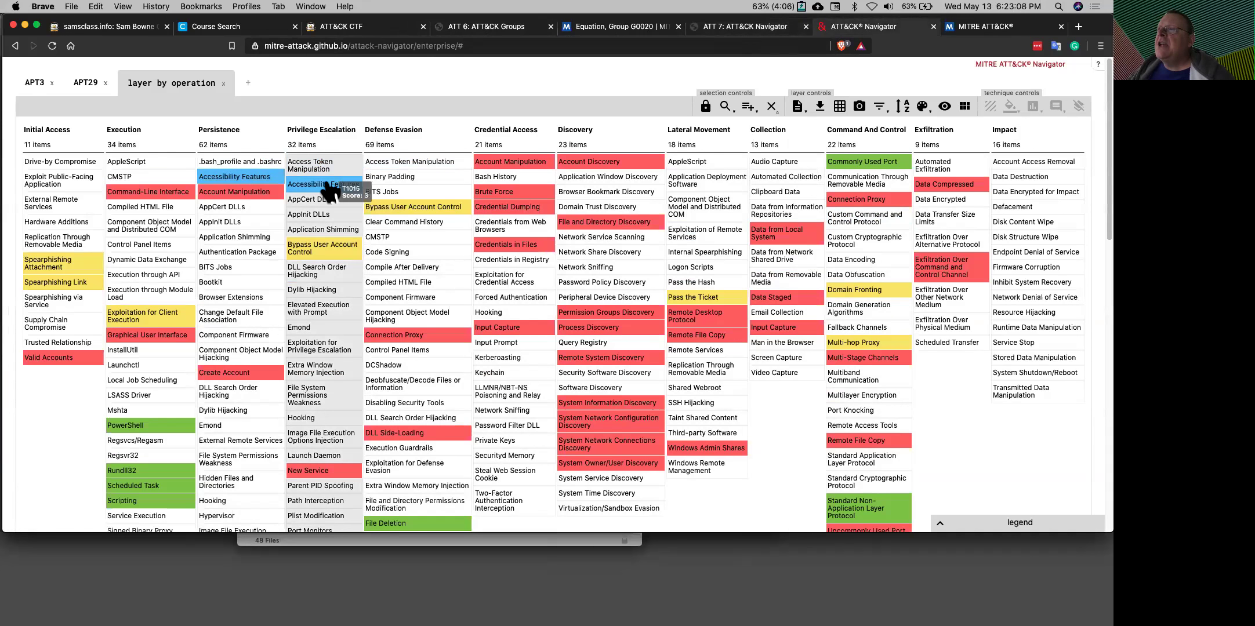
scroll(329, 191, down, 10)
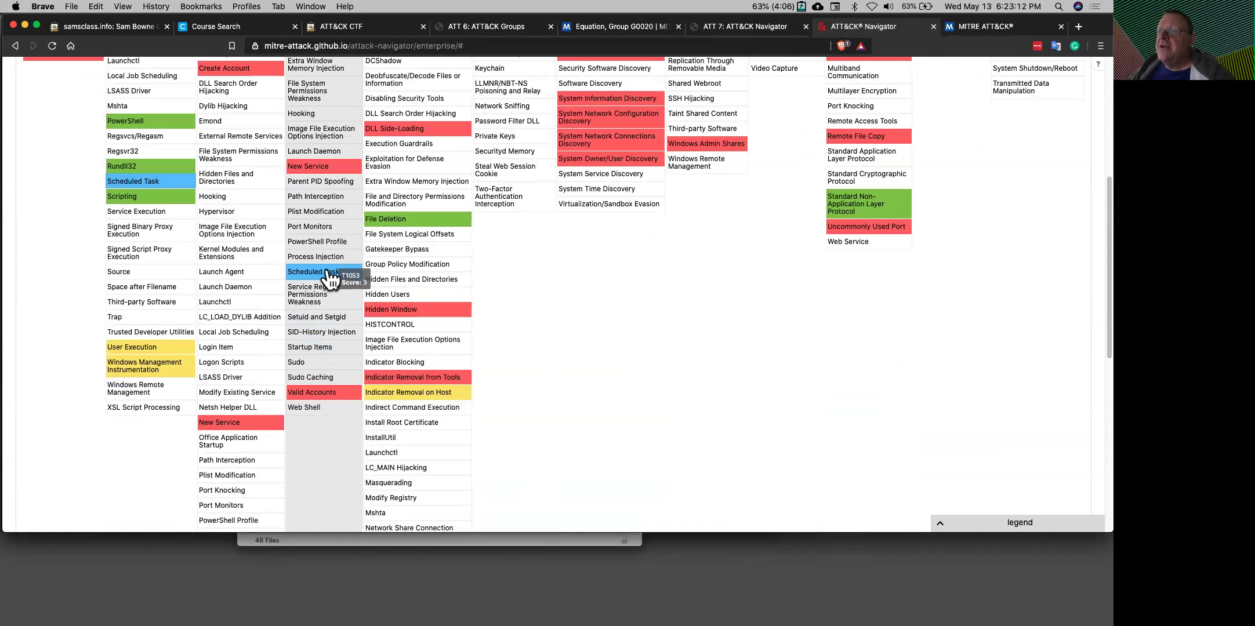
scroll(328, 279, up, 10)
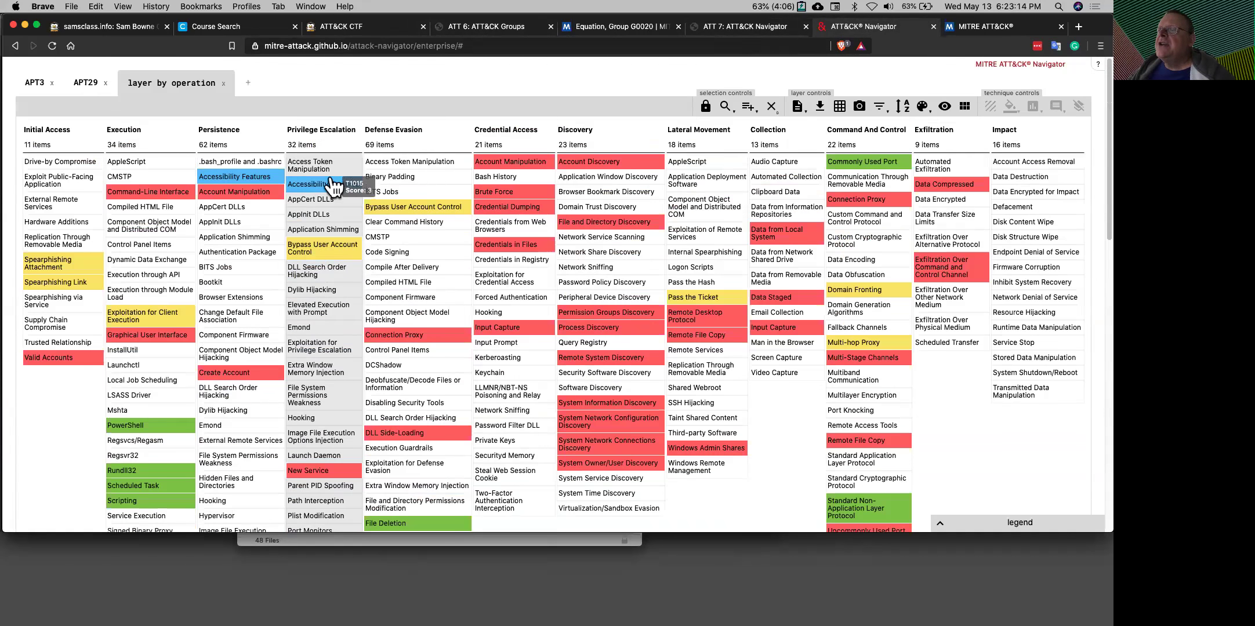
scroll(330, 197, down, 6)
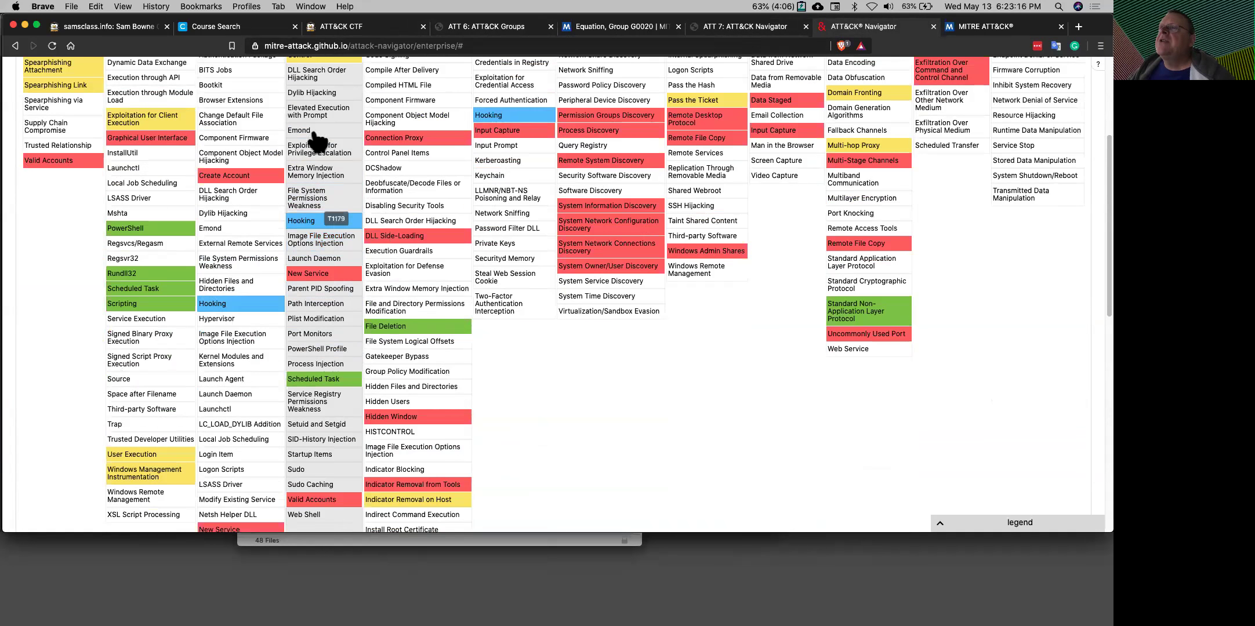
click(696, 27)
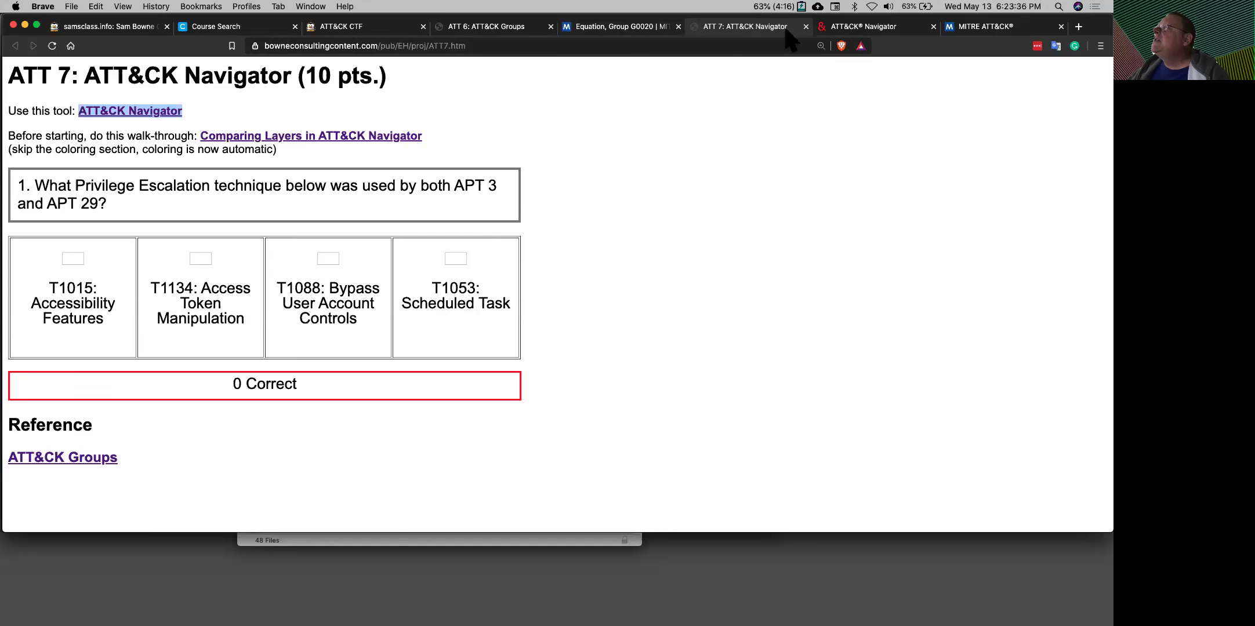
After checking the combined matrix, answer ATT 7 question 1 with T1015 Accessibility Features.
click(863, 29)
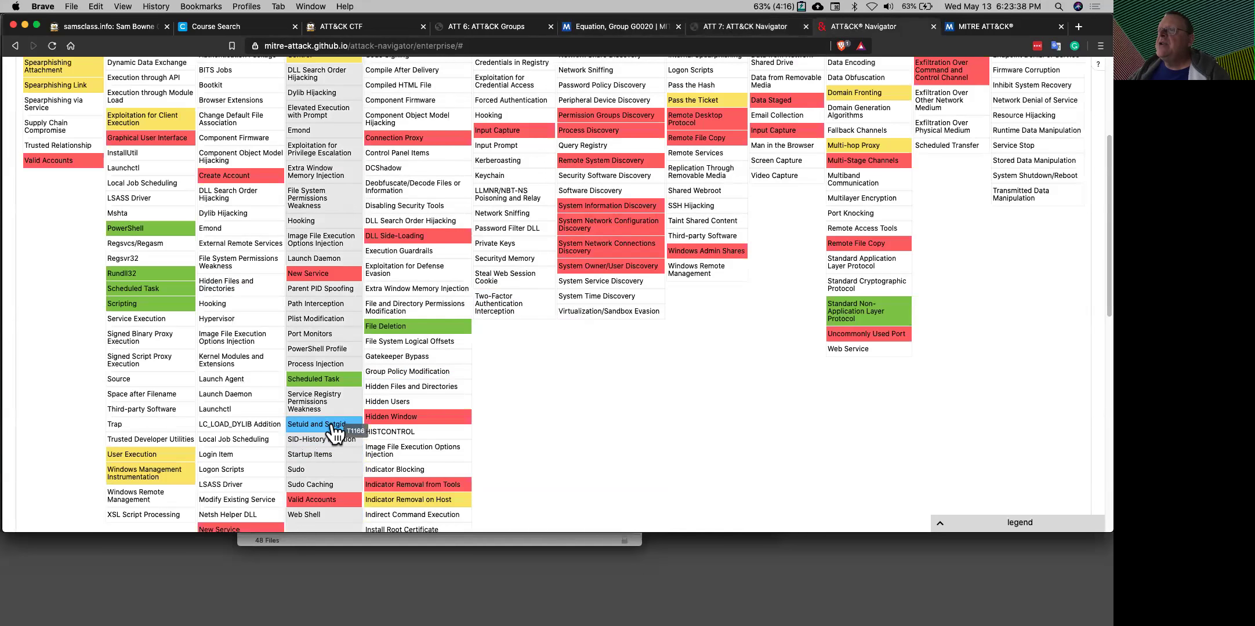
scroll(331, 444, up, 5)
scroll(334, 423, down, 10)
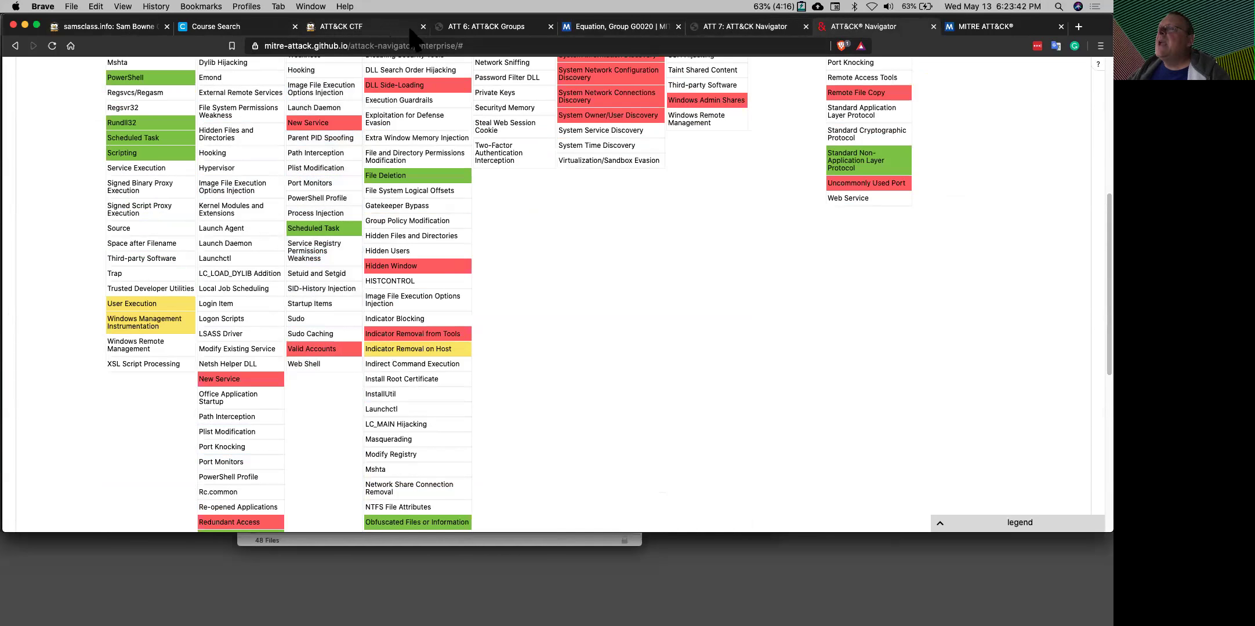
click(725, 29)
click(72, 259)
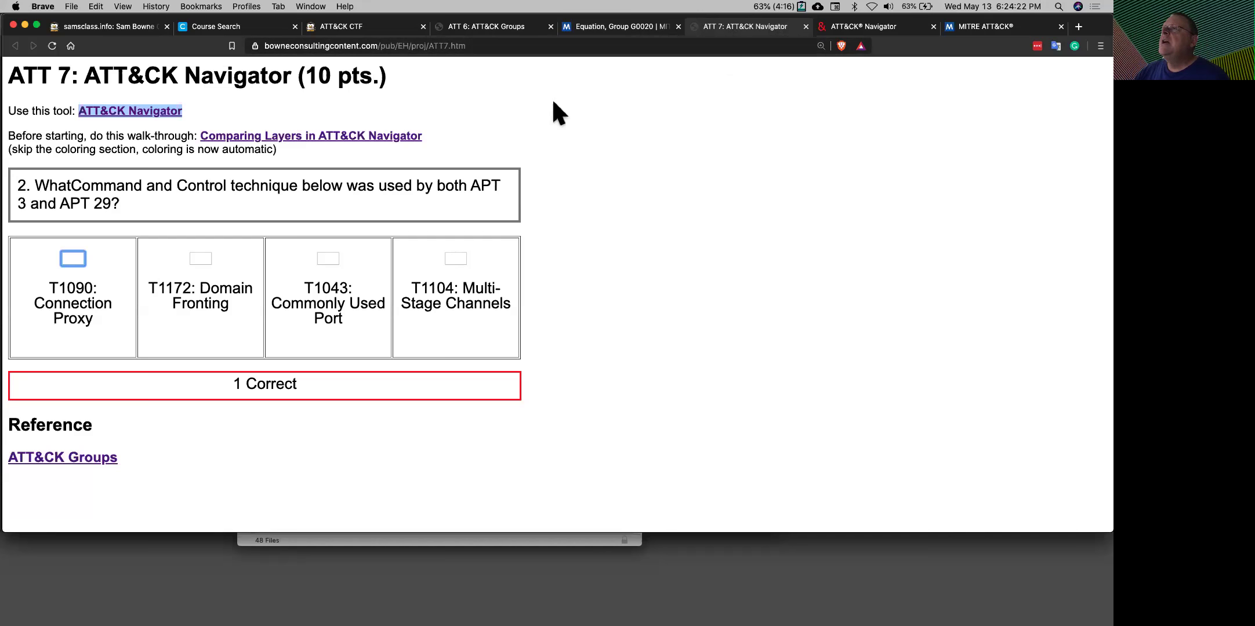
click(380, 29)
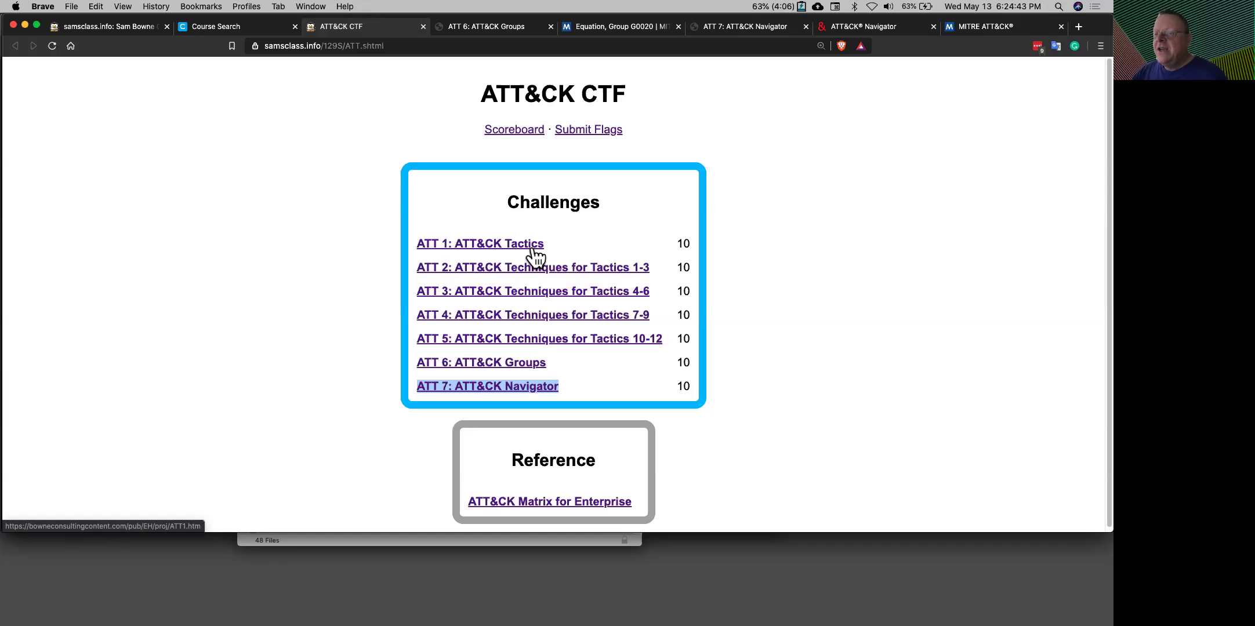
click(883, 223)
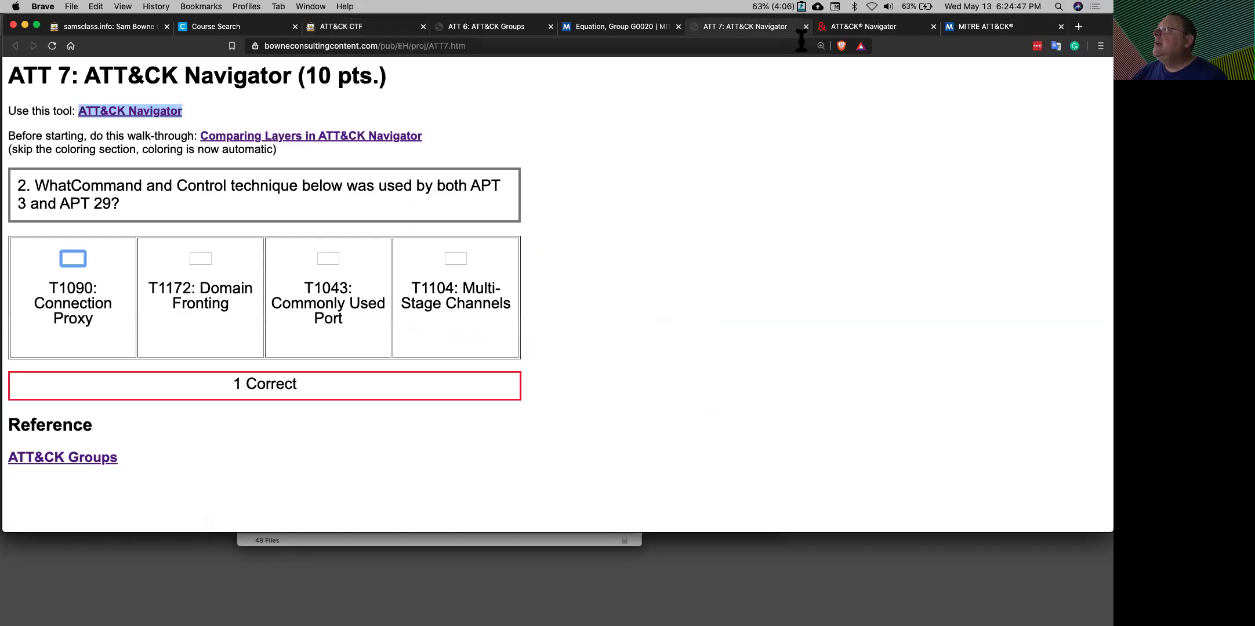
click(748, 27)
click(701, 116)
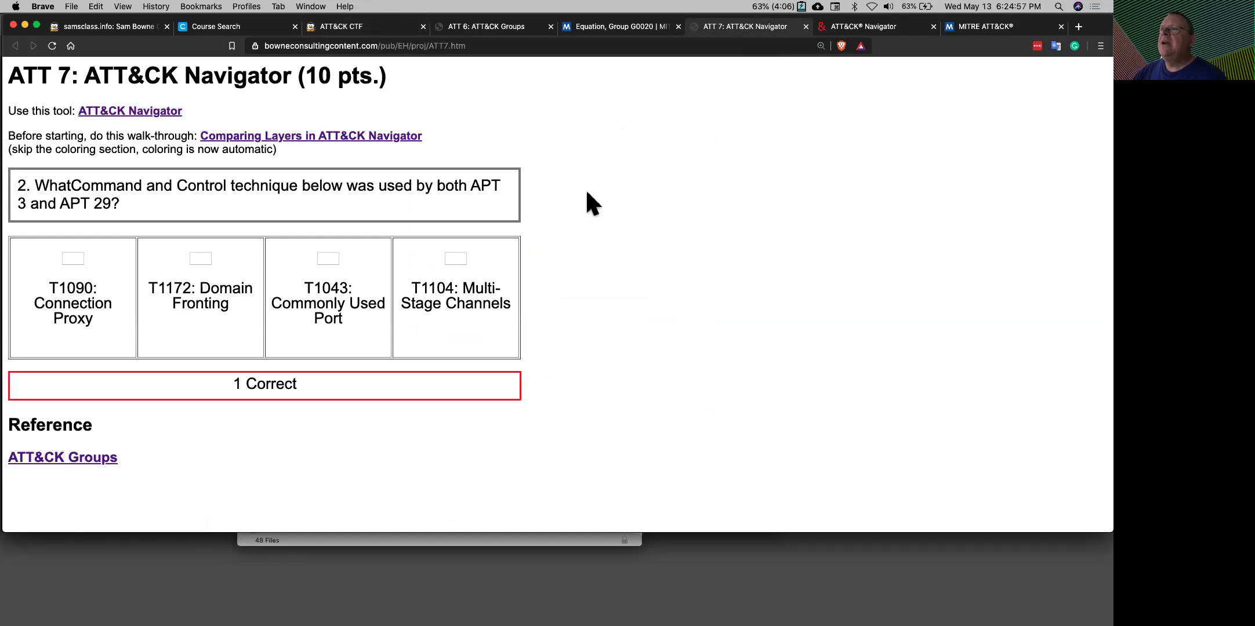